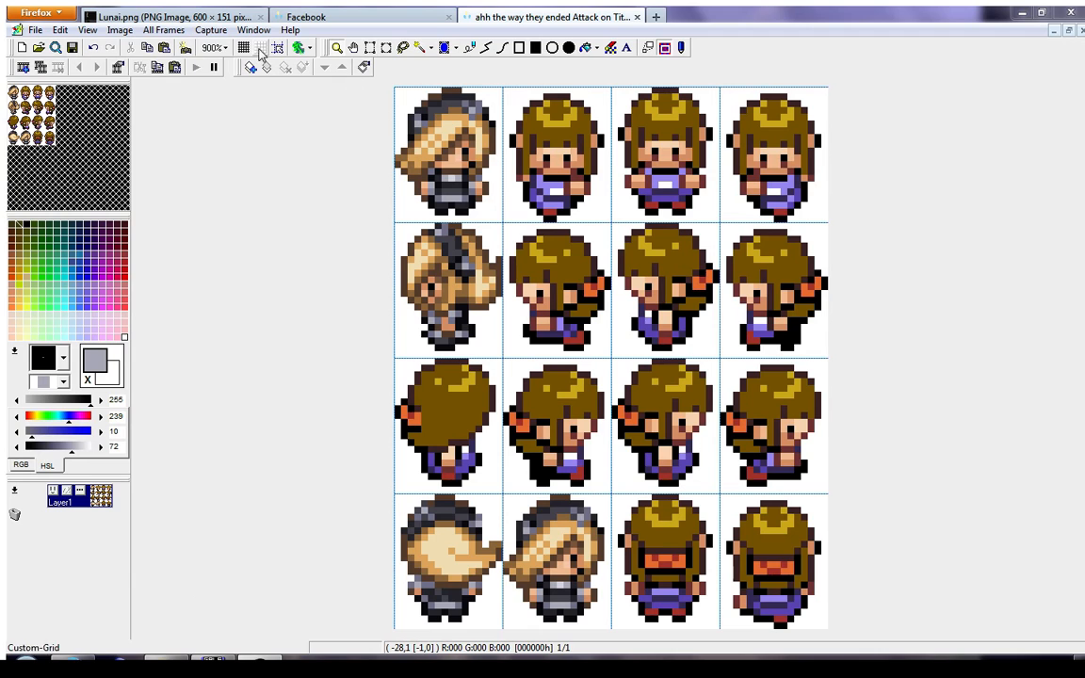
Copy the blonde character's front-facing frame from the top row's first cell over the second cell
scroll(448, 150, "up", 4)
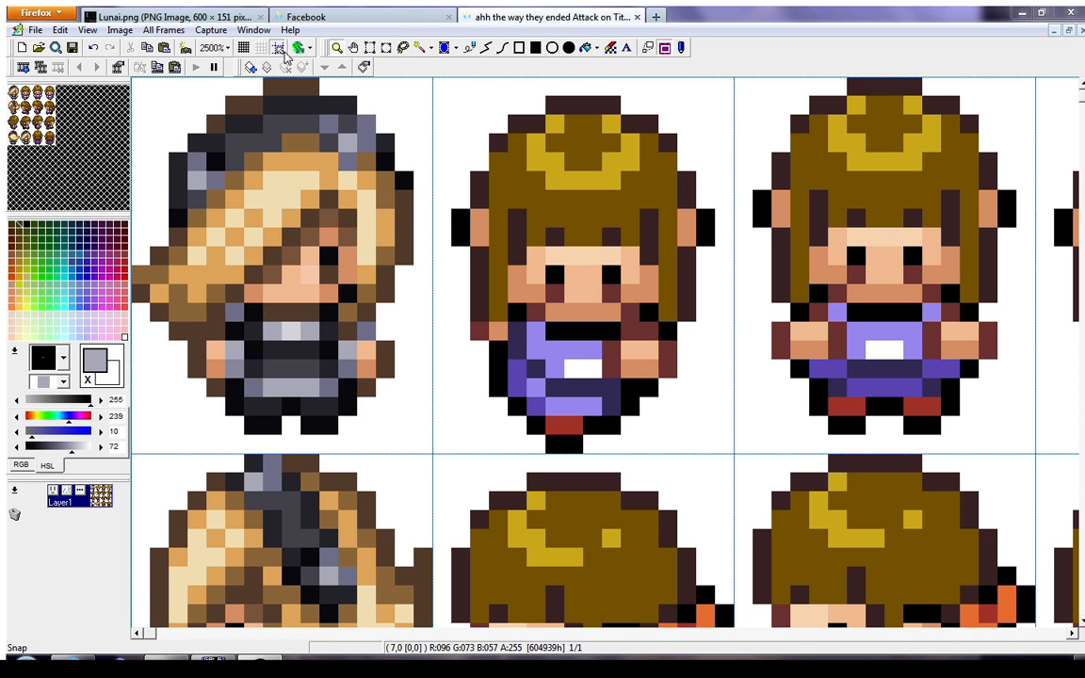
left_click(371, 48)
left_click(369, 257)
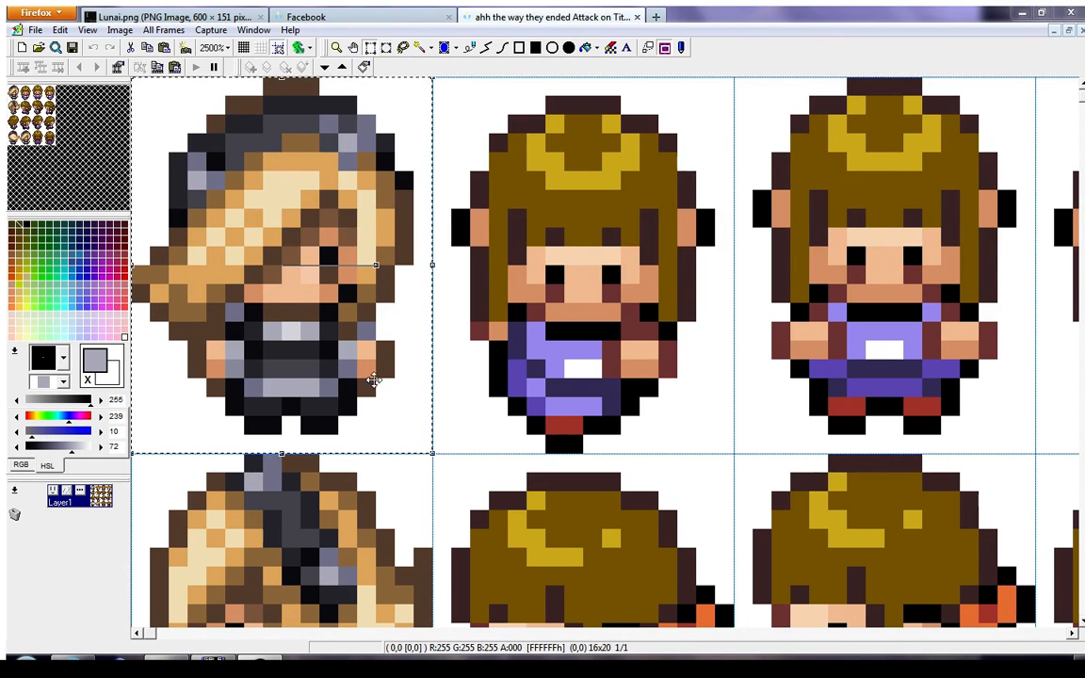
left_click_drag(374, 380, 487, 406)
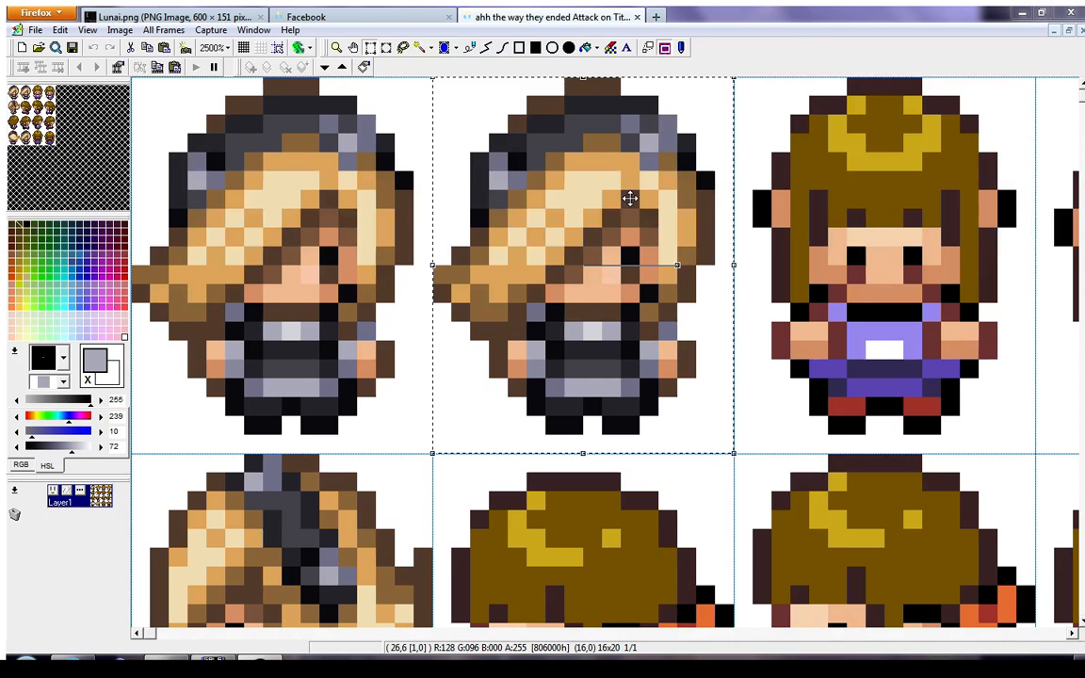
Shift the copied sprite in the second cell down by one pixel and deselect it
left_click_drag(629, 198, 629, 216)
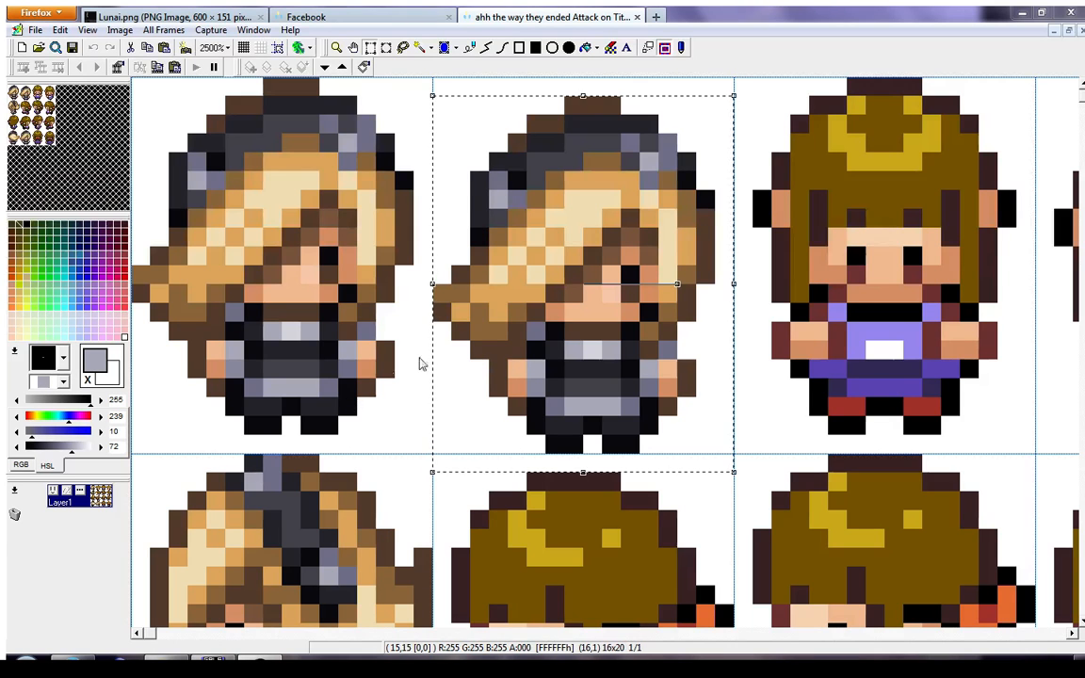
key("Up")
key("Up")
key("Down")
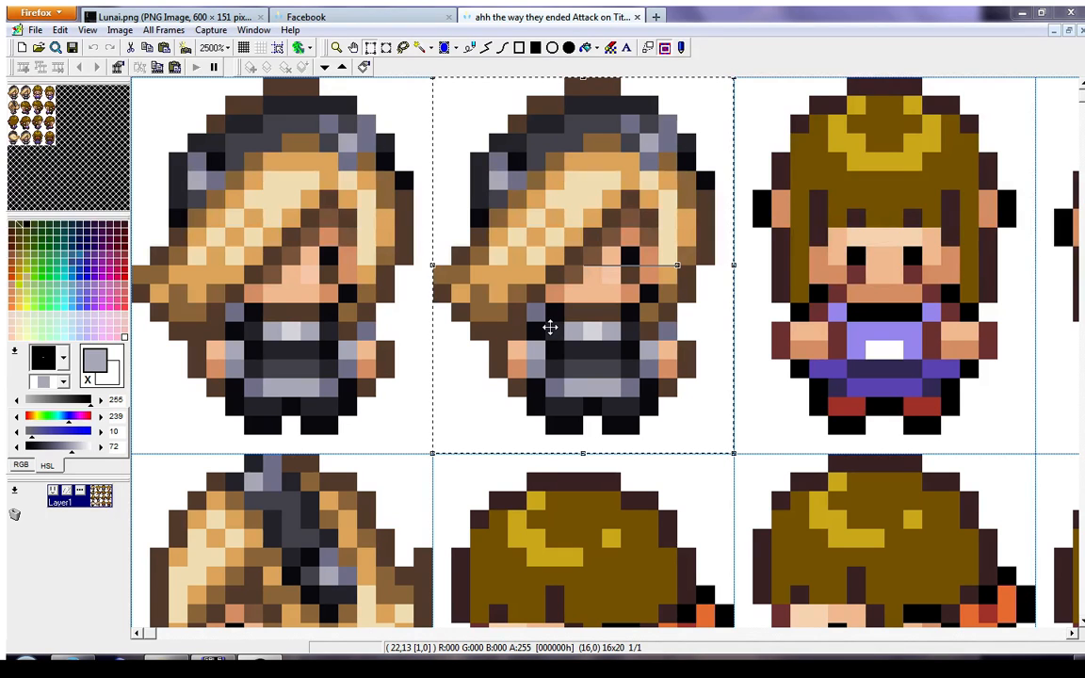
left_click_drag(550, 327, 549, 347)
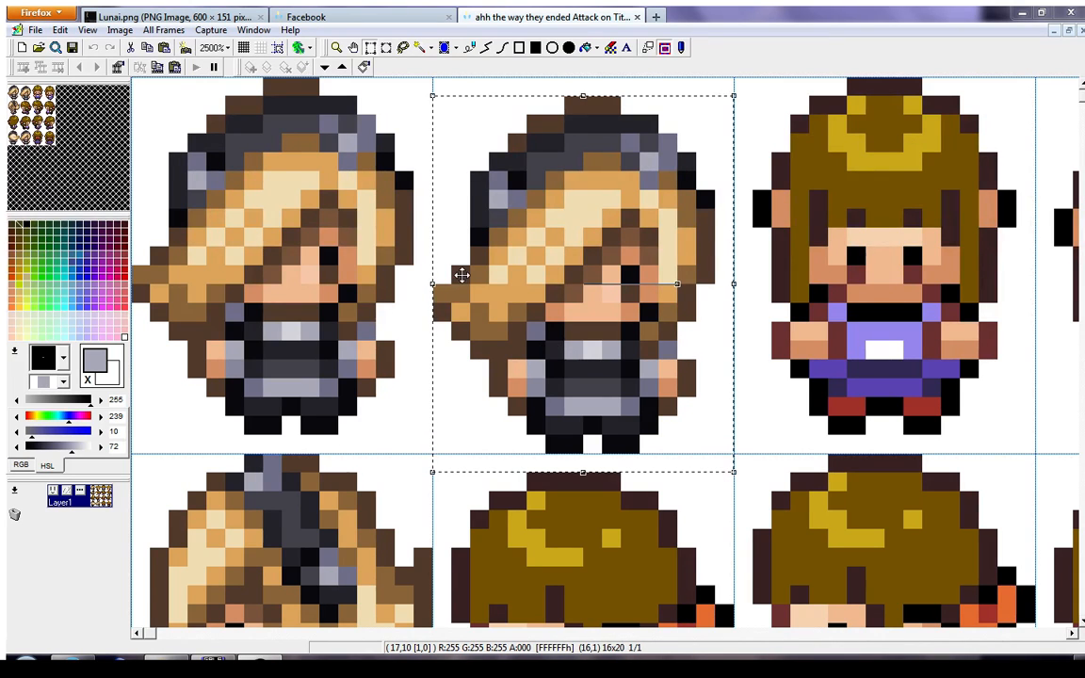
left_click(407, 345)
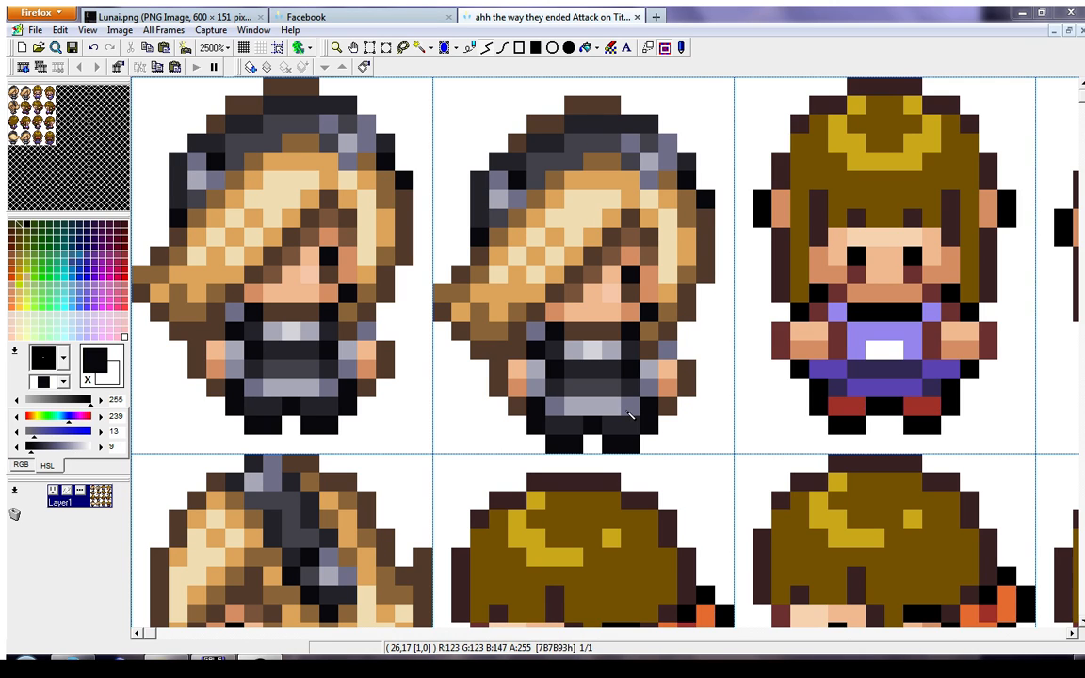
Erase the bottom pixels of the second frame's right-side foot with white
right_click(621, 446)
right_click(690, 448)
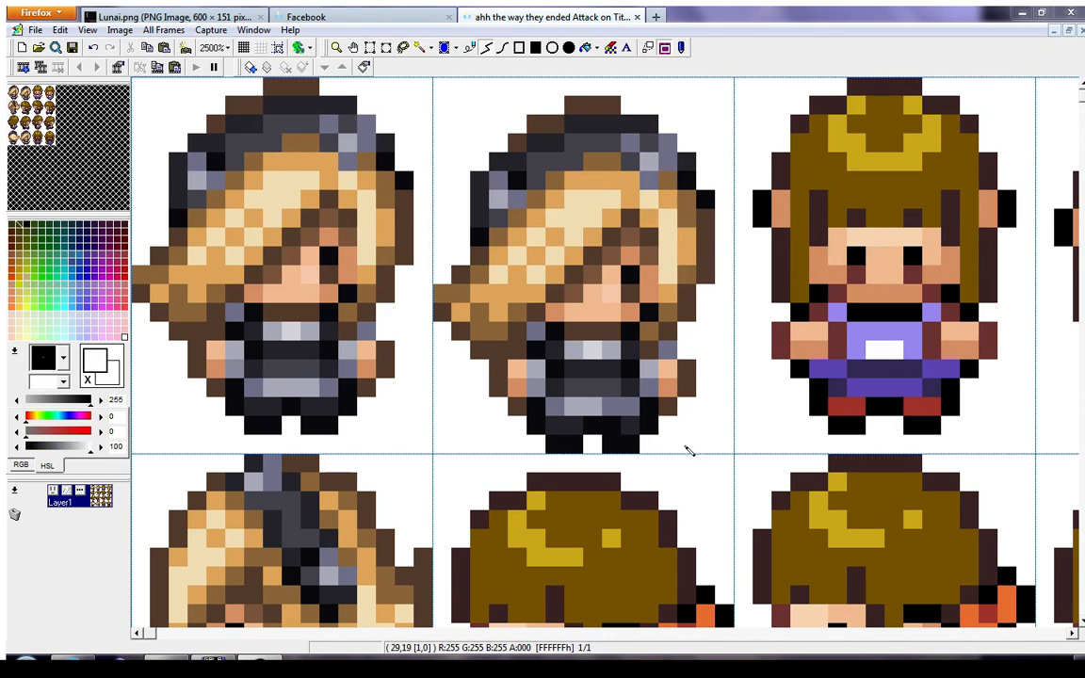
left_click_drag(632, 438, 617, 438)
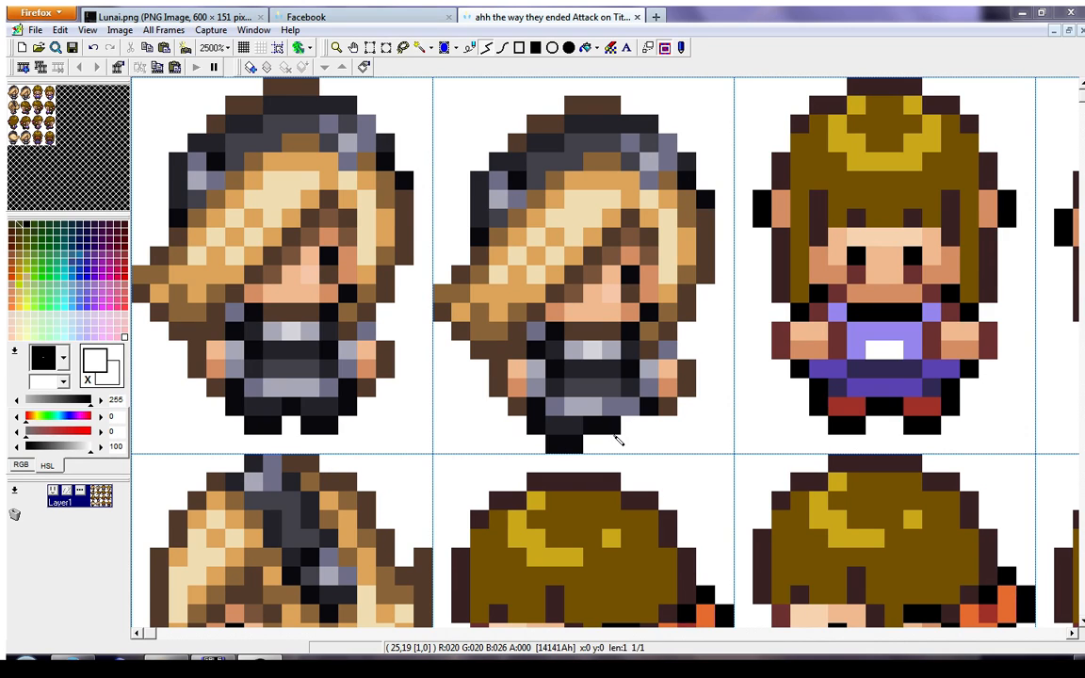
Shade the second frame's lower skirt edge and remaining leg with near-black and dark grey pixels
right_click(635, 398)
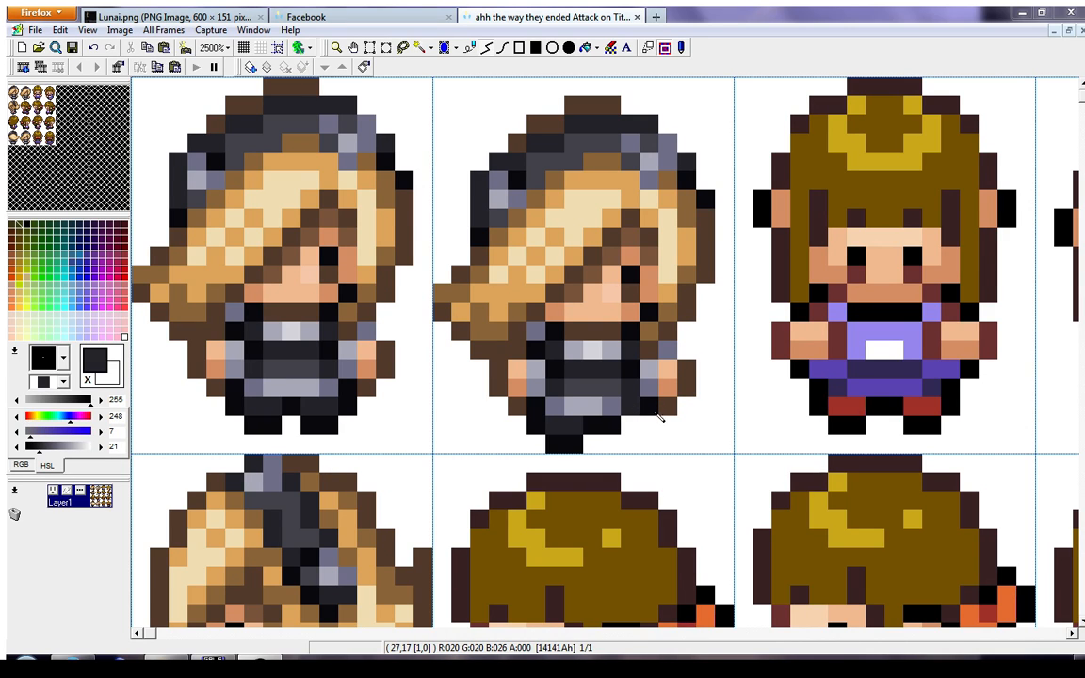
right_click(655, 415)
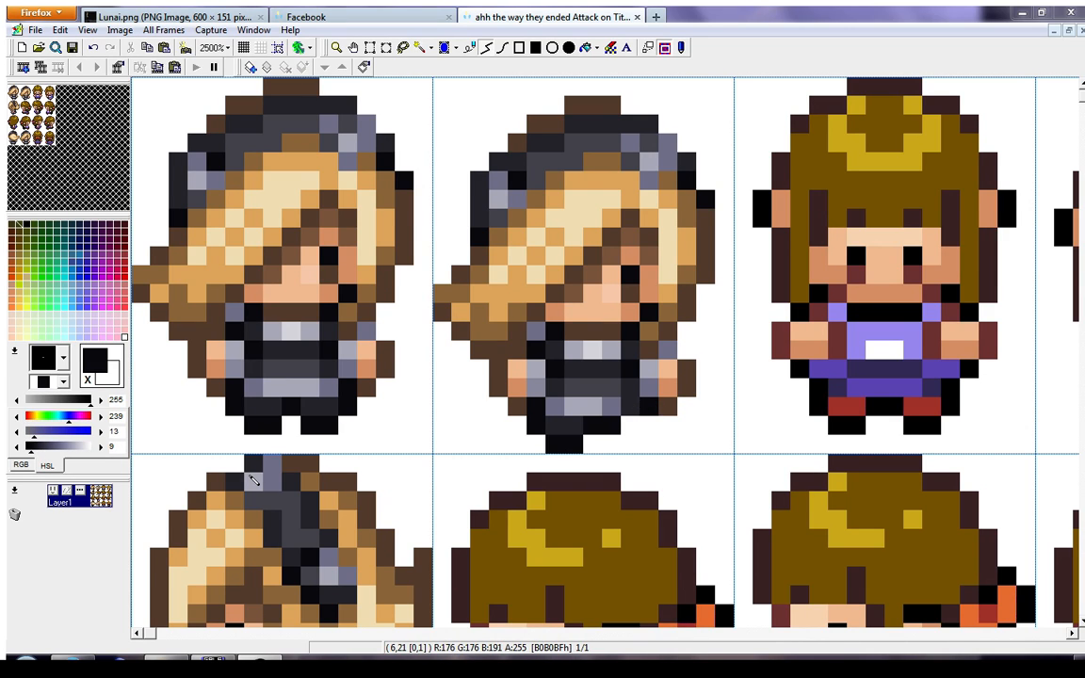
right_click(581, 432)
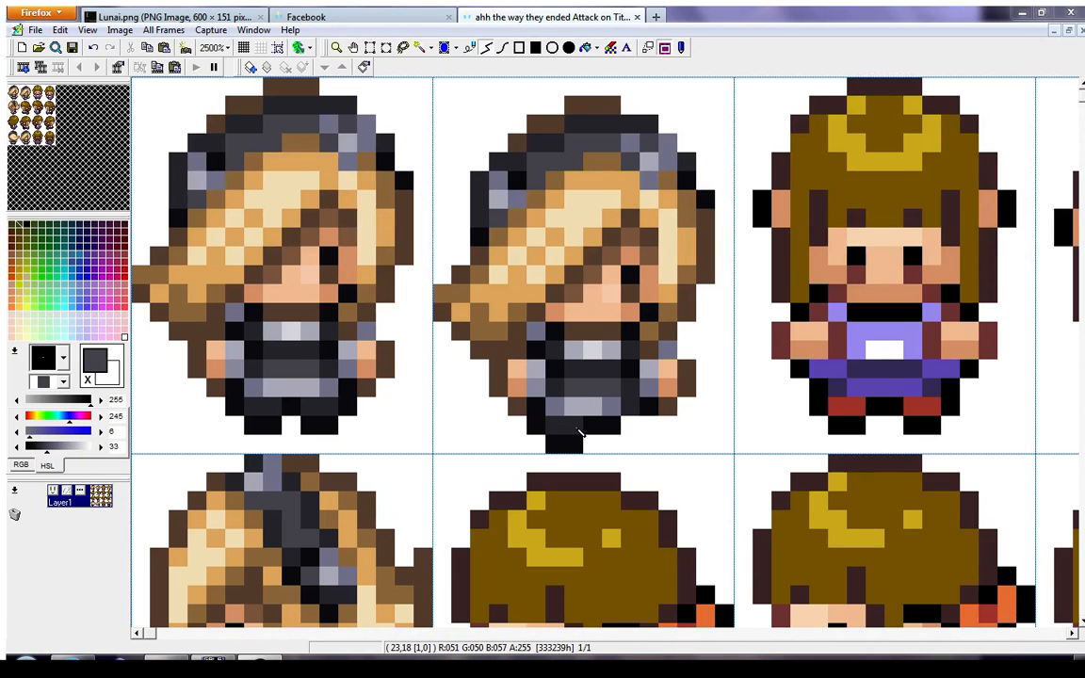
right_click(589, 429)
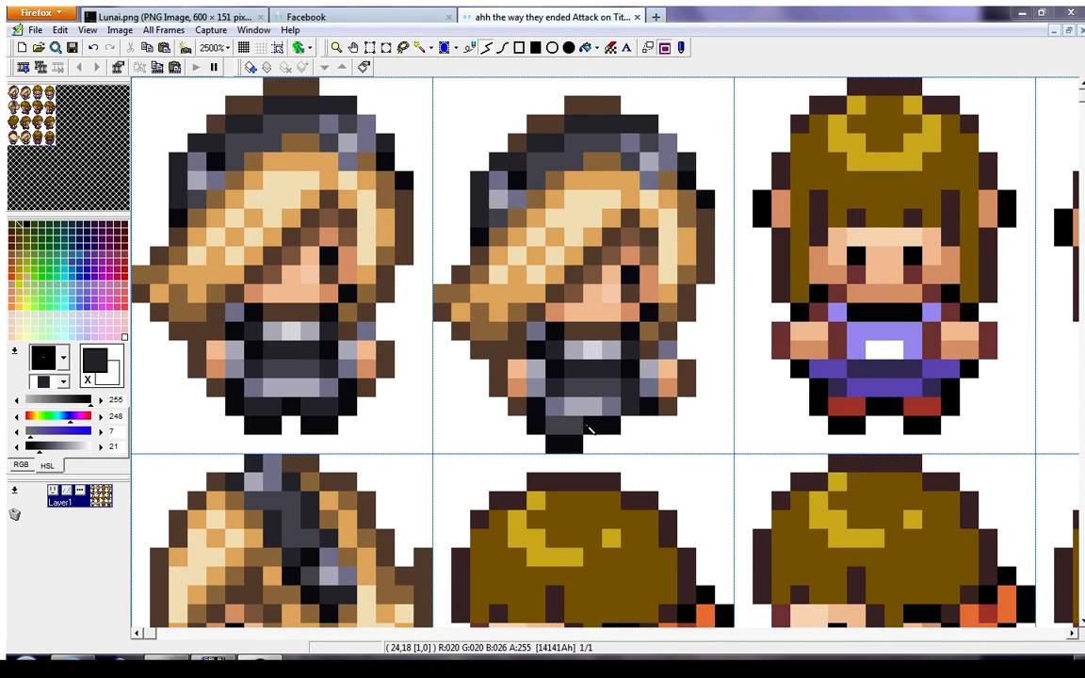
left_click(589, 429)
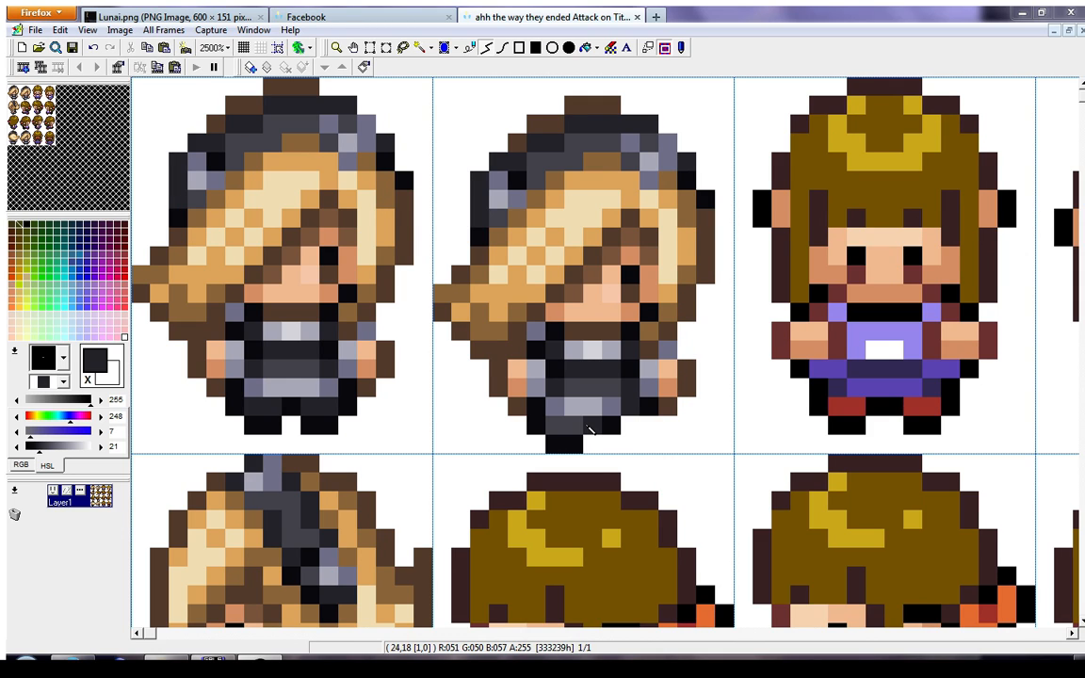
Remove the left-side hand from the second frame using outline brown next to the body and white beyond it
right_click(503, 389)
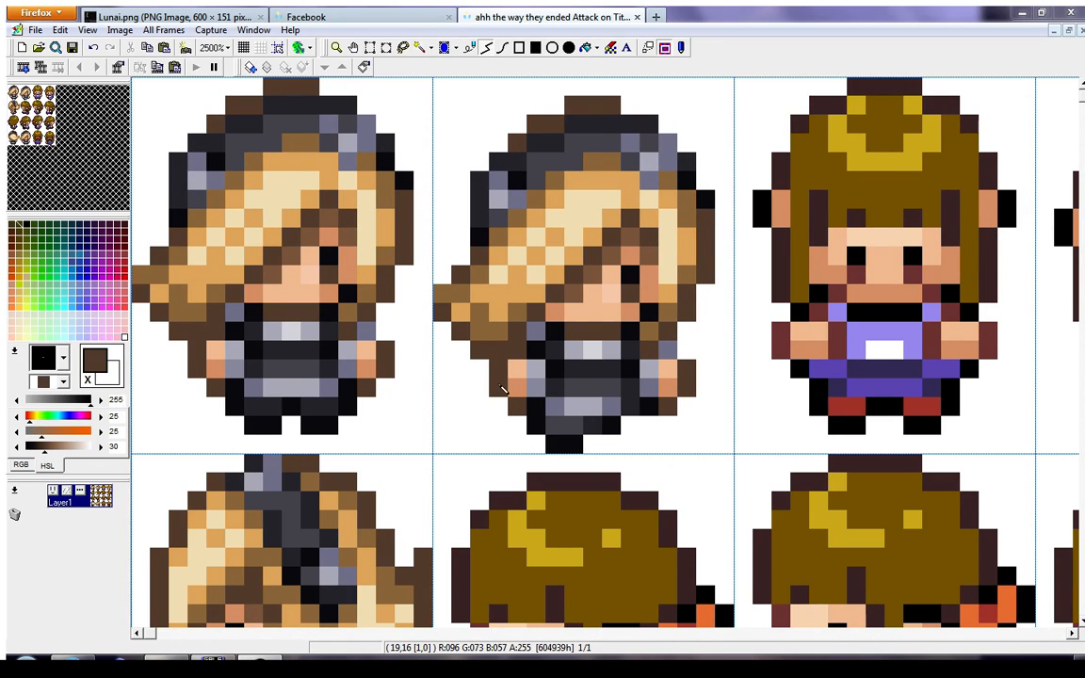
left_click(515, 371)
right_click(479, 405)
left_click(496, 372)
left_click_drag(500, 387, 513, 411)
Recolour the left sleeve edge of the second frame with dark grey and grey-purple pixels
right_click(583, 391)
left_click(533, 389)
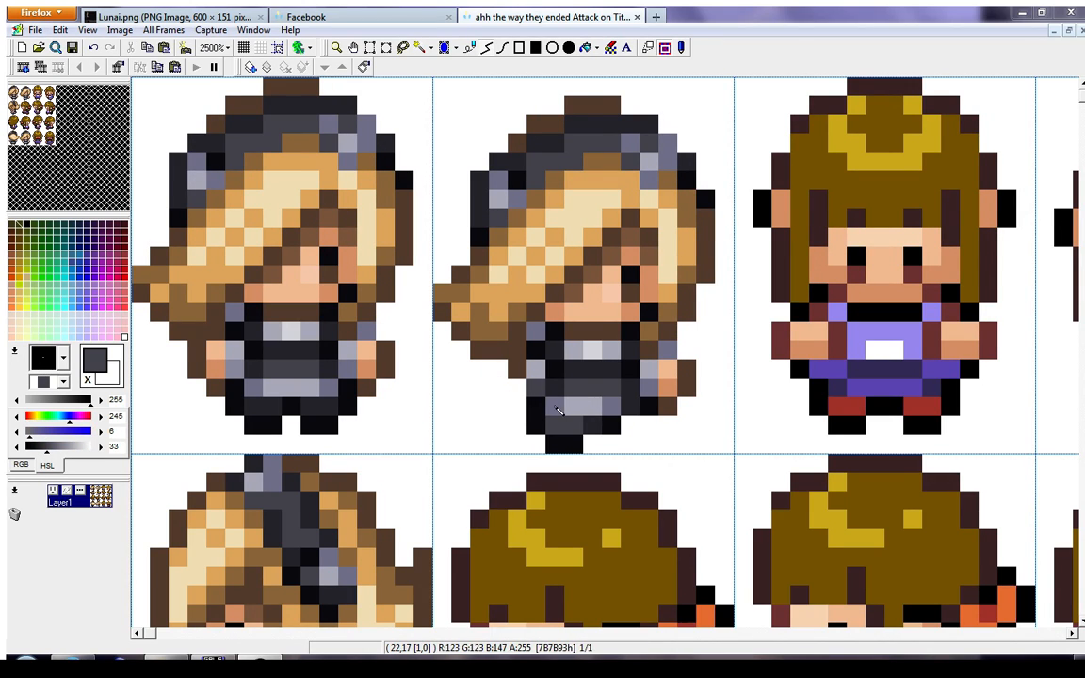
right_click(556, 406)
left_click(537, 368)
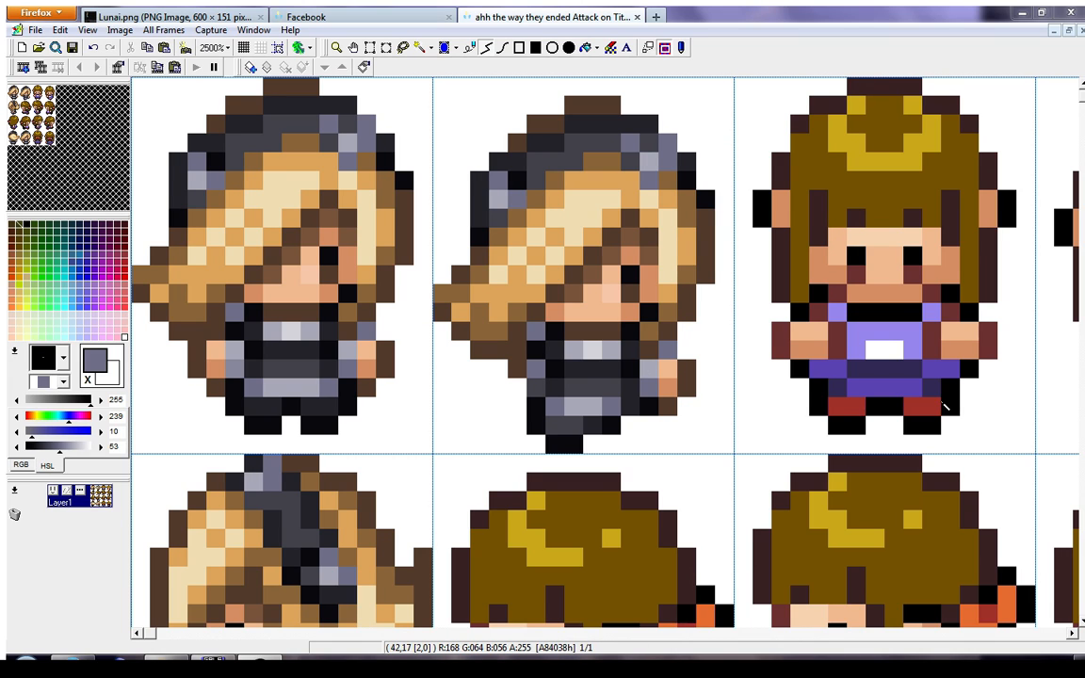
Start a forward-swung right-side hand on the second frame with a brown lower outline and two skin-tone pixels over the skirt
right_click(670, 411)
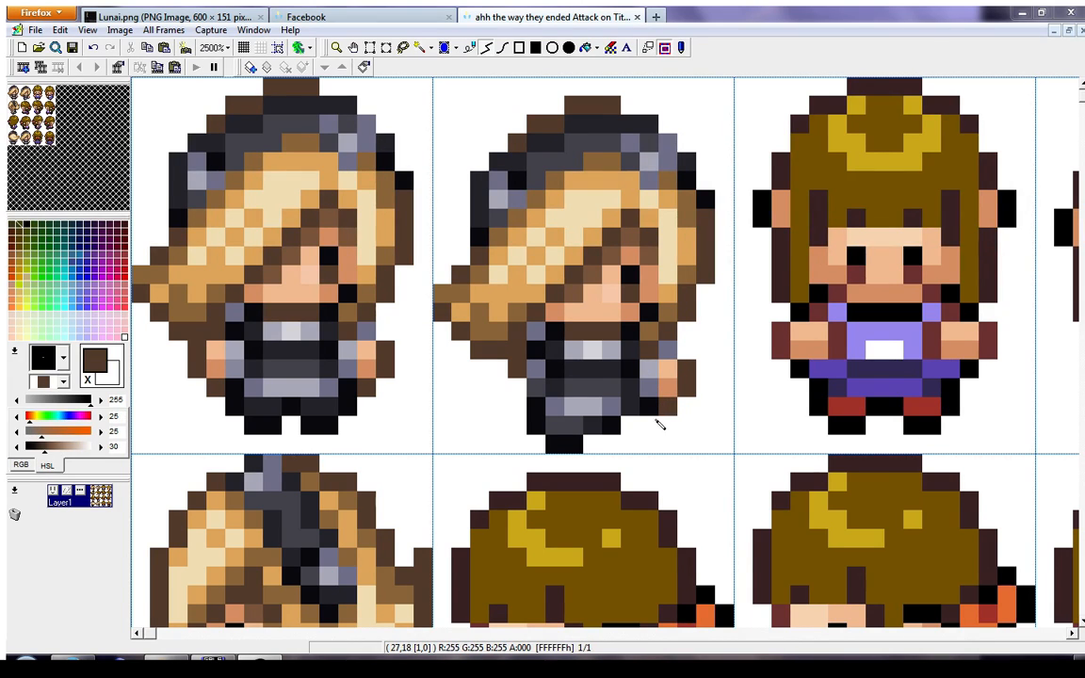
left_click(656, 426)
left_click_drag(655, 424, 639, 423)
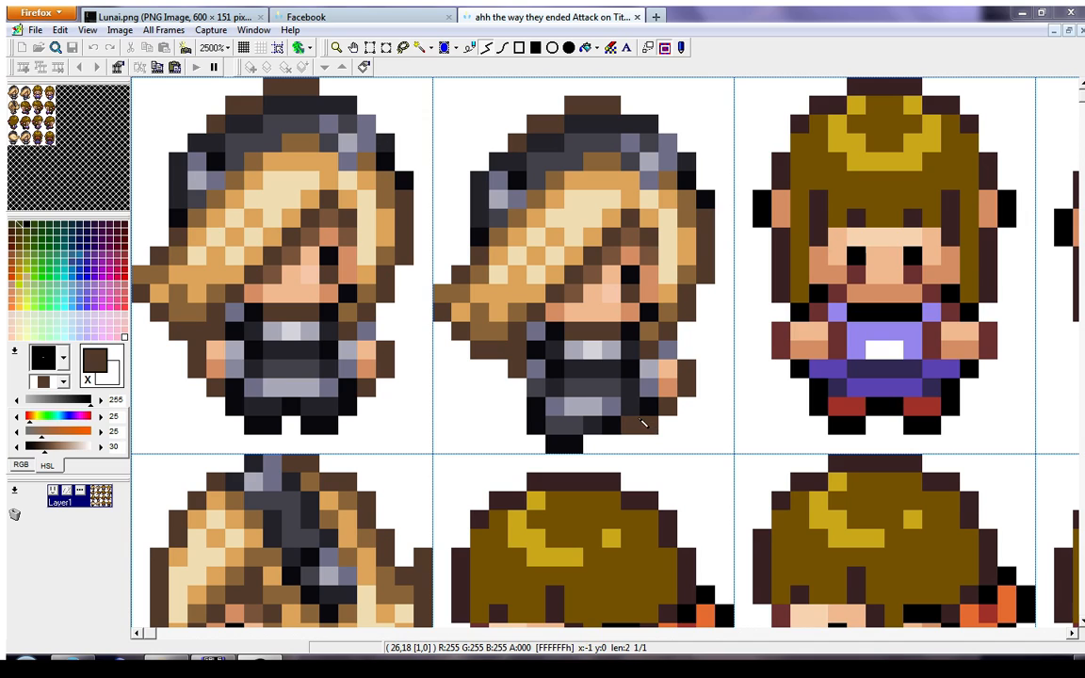
right_click(662, 392)
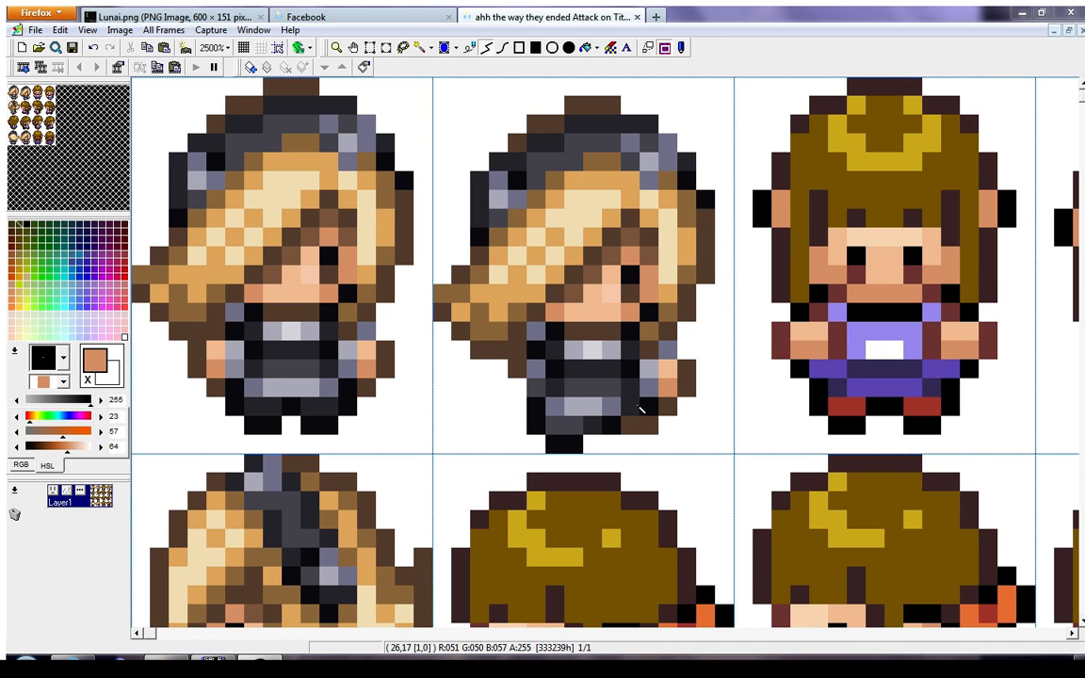
left_click(634, 405)
right_click(664, 369)
left_click(627, 393)
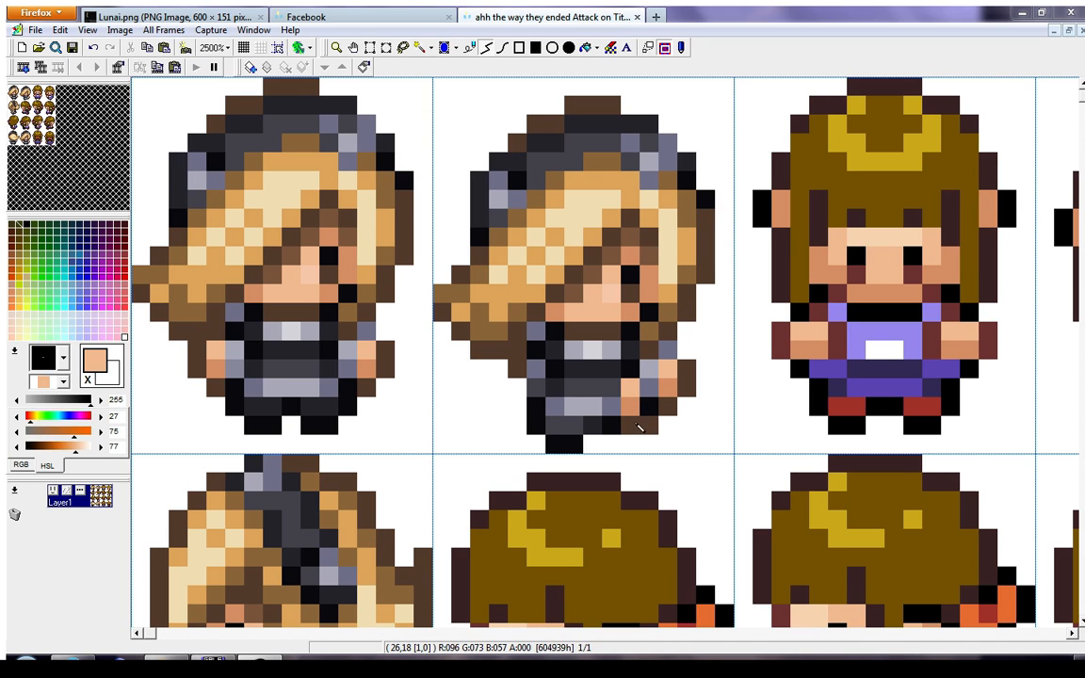
Outline the swung hand's inner side in brown, cover part of the old hand, and fill the new hand's outer half with skin tones
right_click(630, 423)
left_click_drag(607, 405, 615, 392)
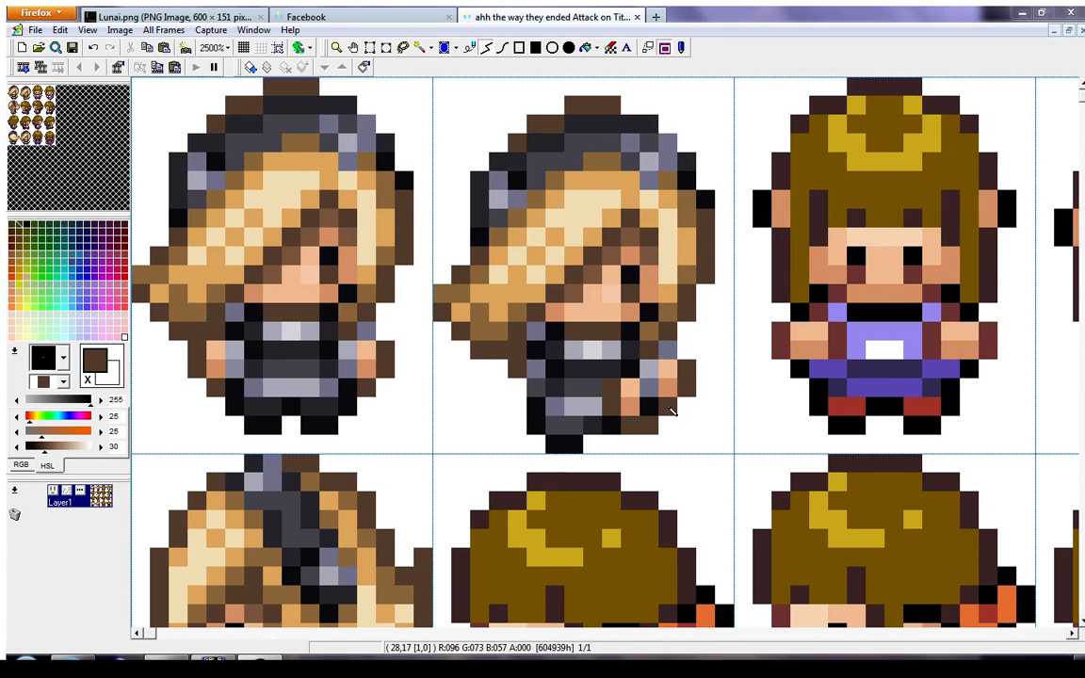
left_click(665, 391)
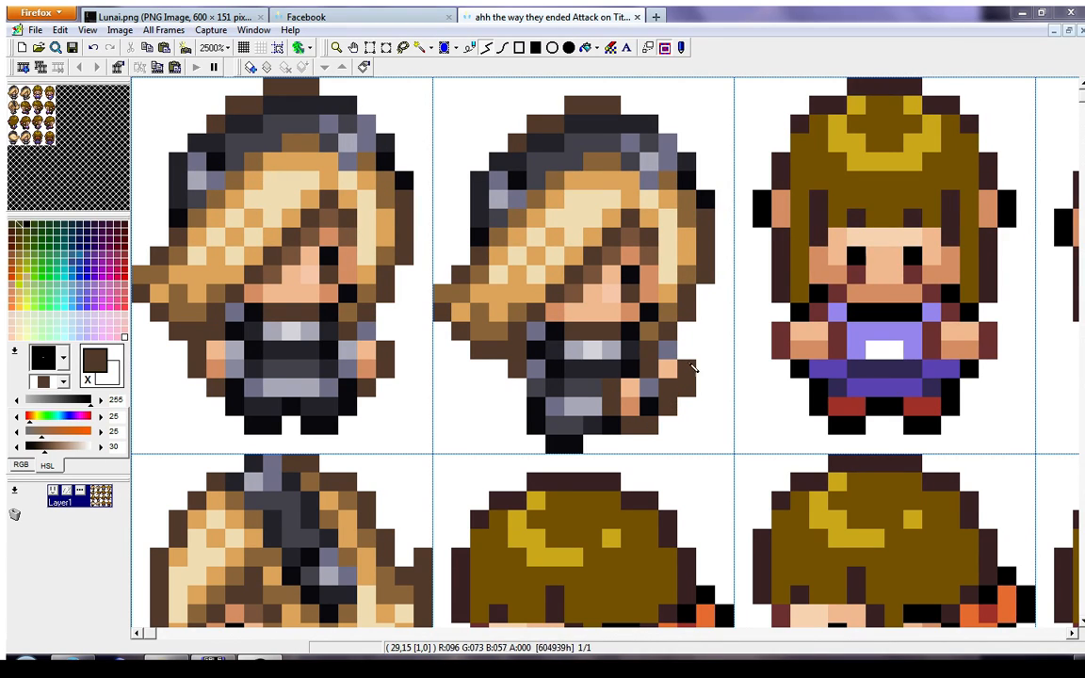
right_click(637, 411)
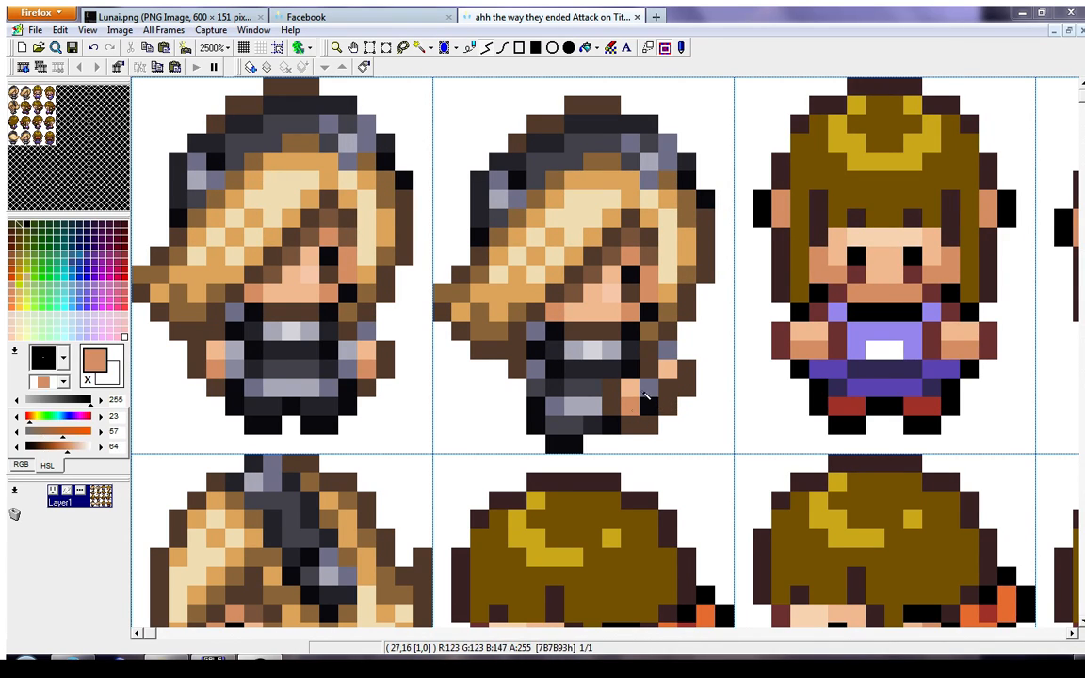
left_click(648, 391)
right_click(636, 389)
left_click(648, 406)
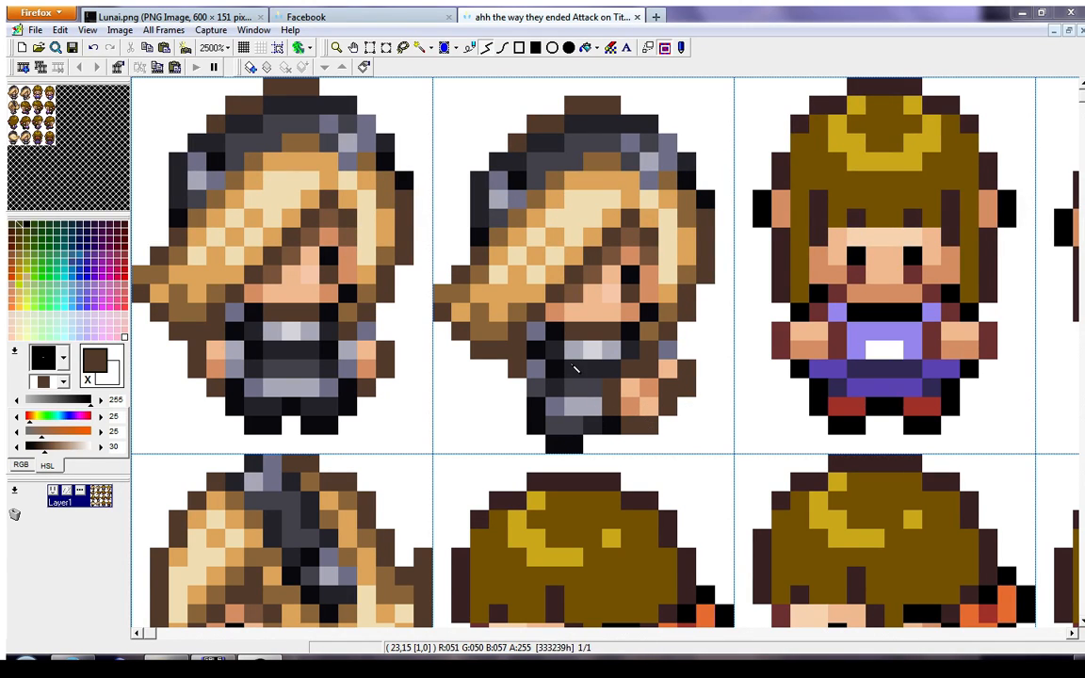
Erase the brown outline pixels outside the second frame's right-side arm with white
right_click(574, 369)
right_click(667, 351)
right_click(687, 352)
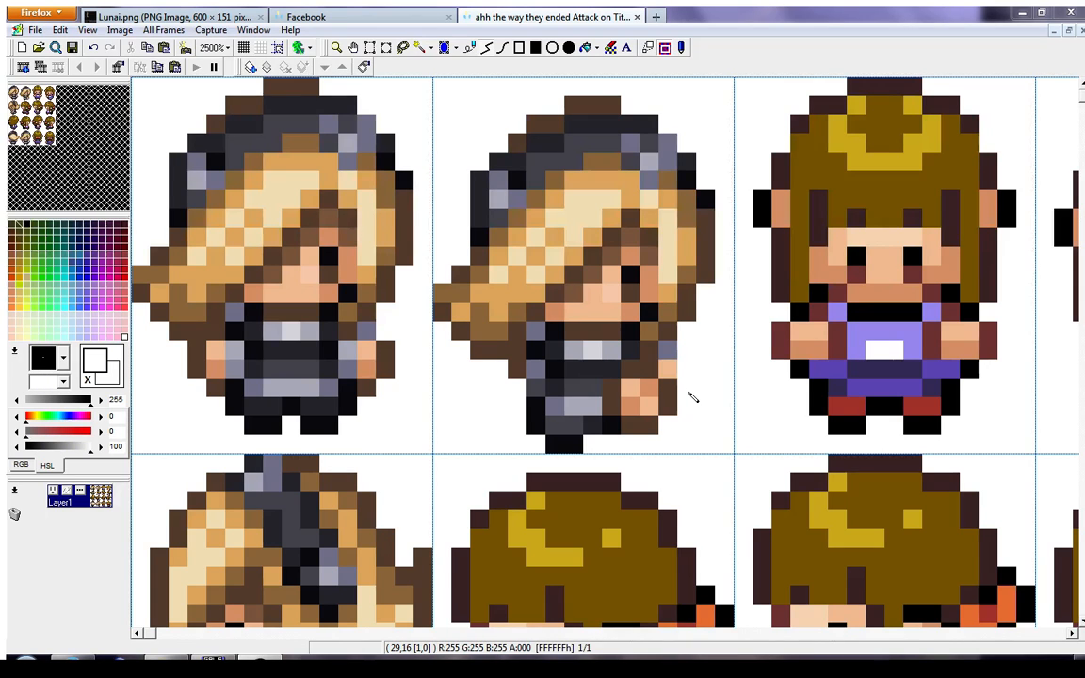
Recolour the sleeve above the swung hand, using grey-purple over the old hand pixel and dark grey above it
right_click(665, 353)
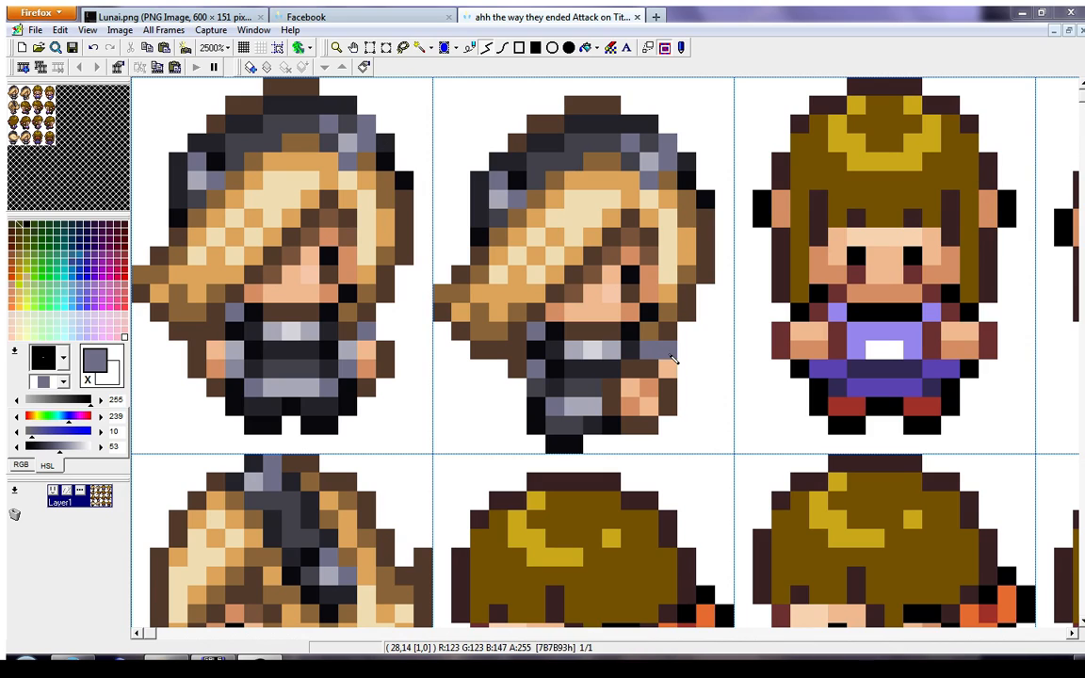
key("ctrl+z")
left_click(667, 368)
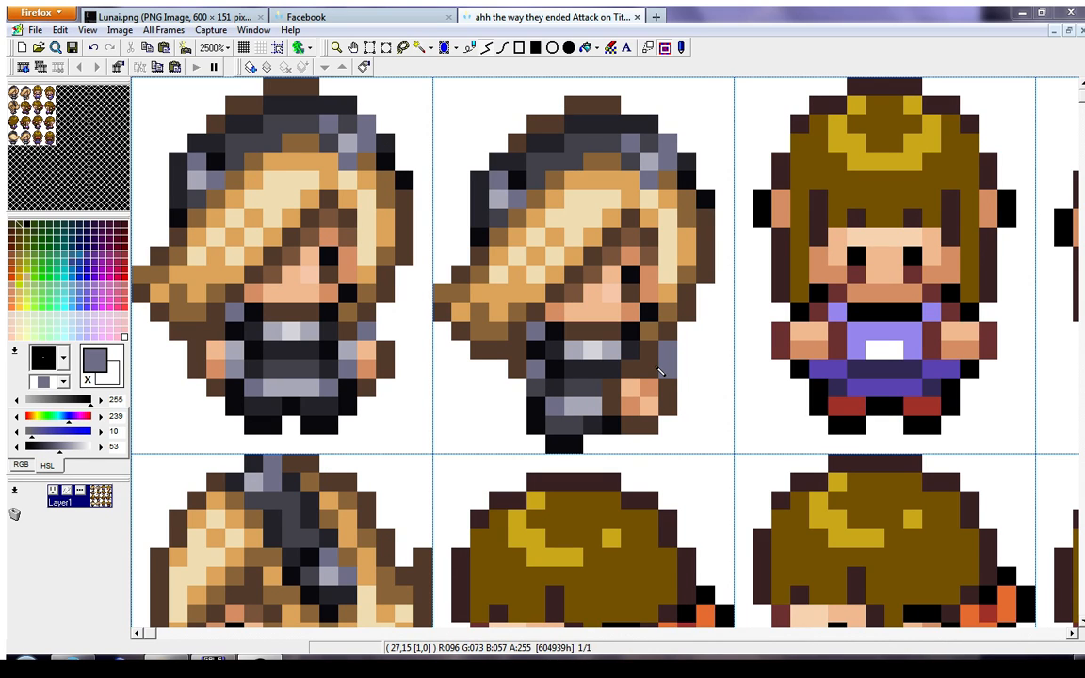
right_click(657, 368)
right_click(543, 392)
left_click(668, 358)
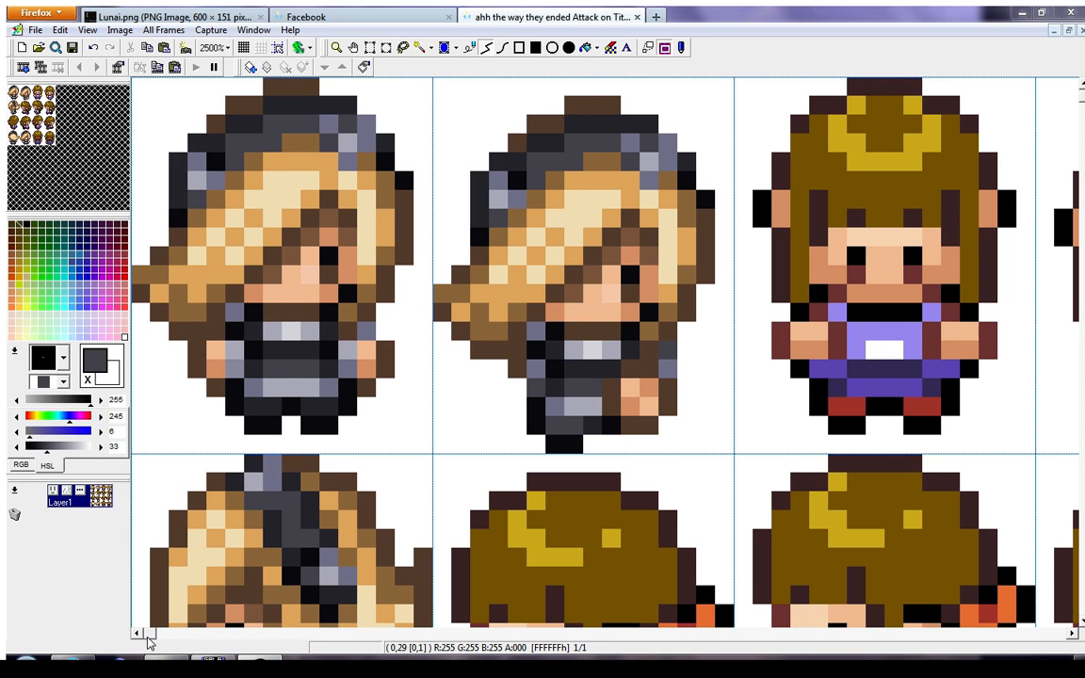
Copy the standing front-facing frame from the top row's first cell over the third cell with grid snapping on
left_click_drag(148, 636, 471, 638)
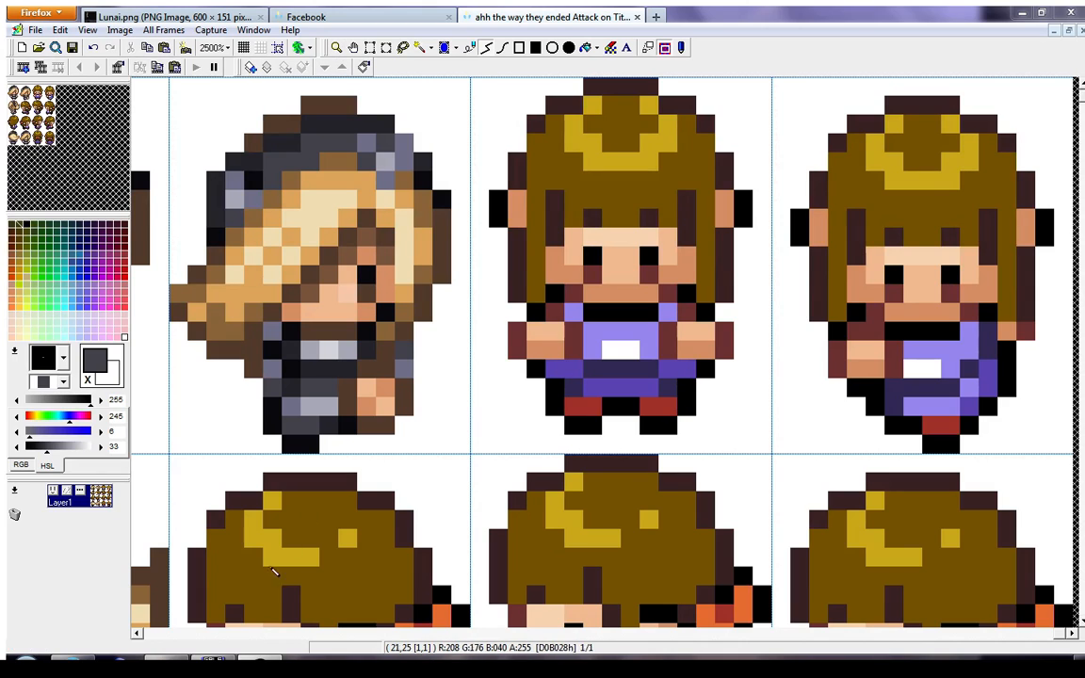
left_click(159, 634)
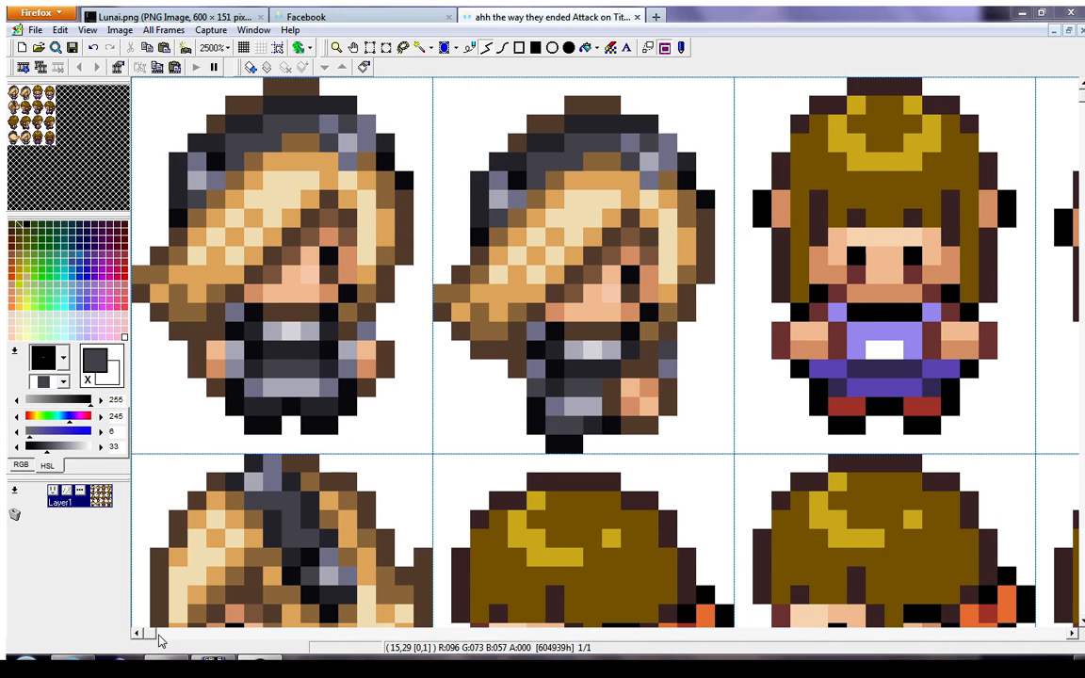
left_click(370, 48)
left_click(278, 48)
left_click_drag(193, 87, 457, 273)
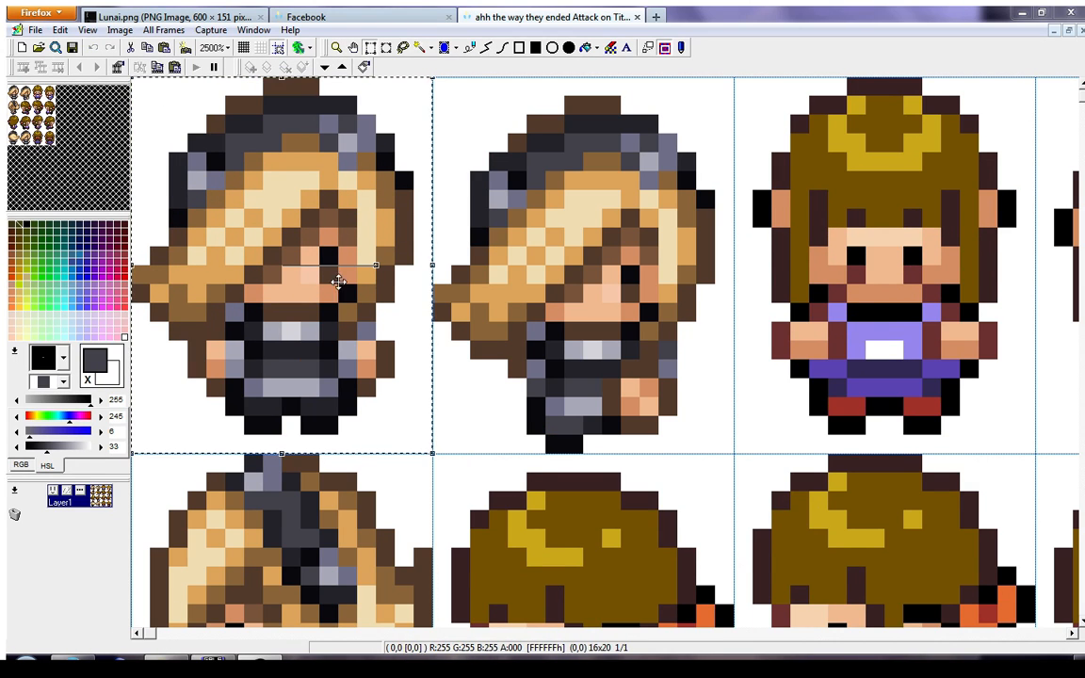
left_click_drag(272, 293, 780, 276)
left_click(1059, 526)
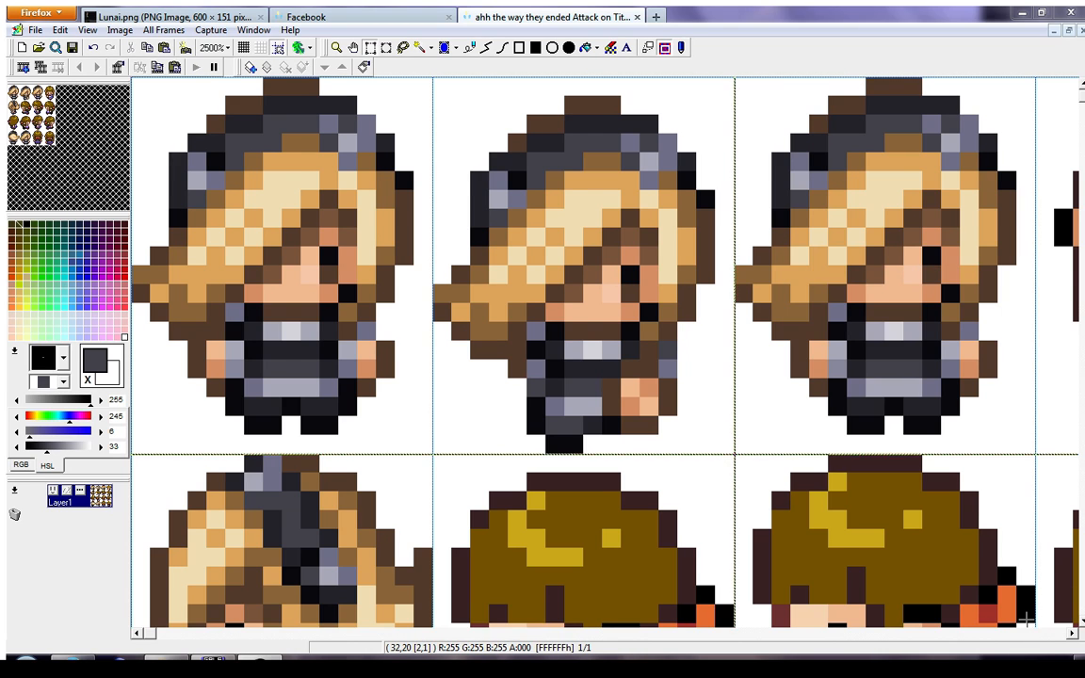
Copy the walking frame from the top row's second cell over the fourth cell
left_click(1025, 634)
left_click_drag(377, 396, 565, 499)
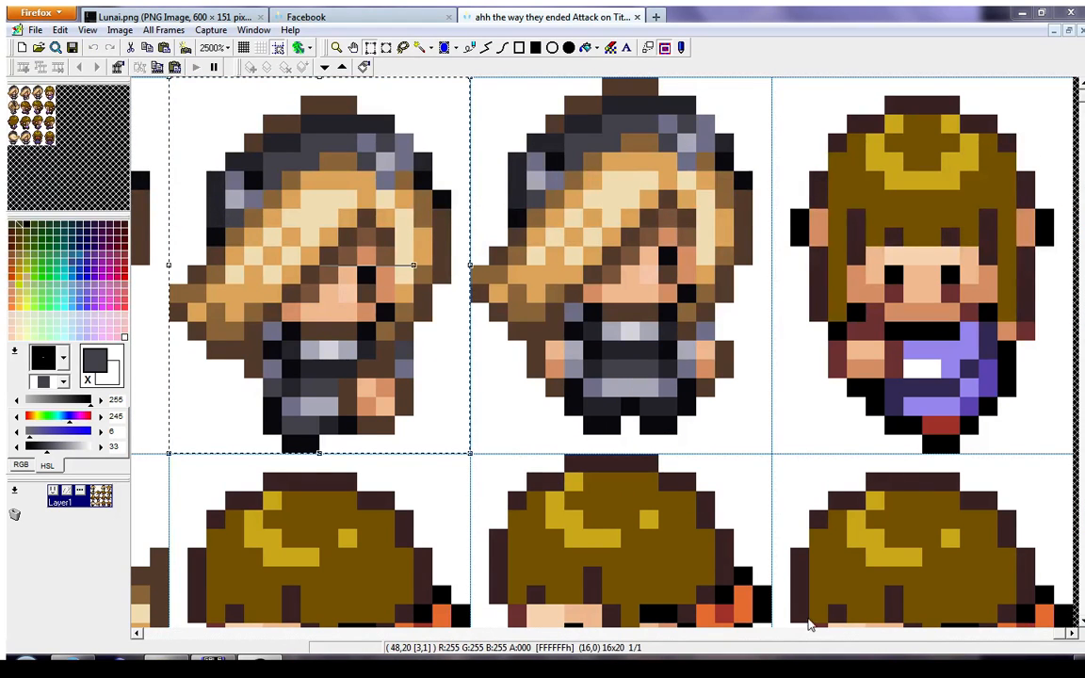
left_click_drag(242, 382, 1012, 416)
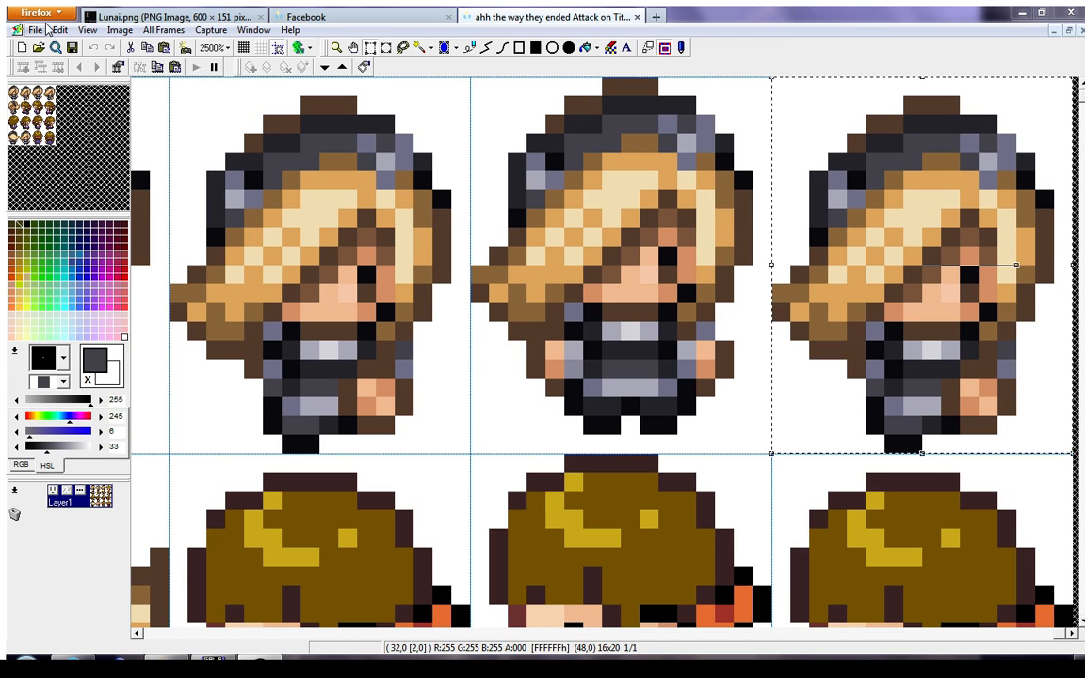
Mirror the fourth top-row frame horizontally, but flip its head back to the original direction and shift the head one pixel left
left_click(113, 48)
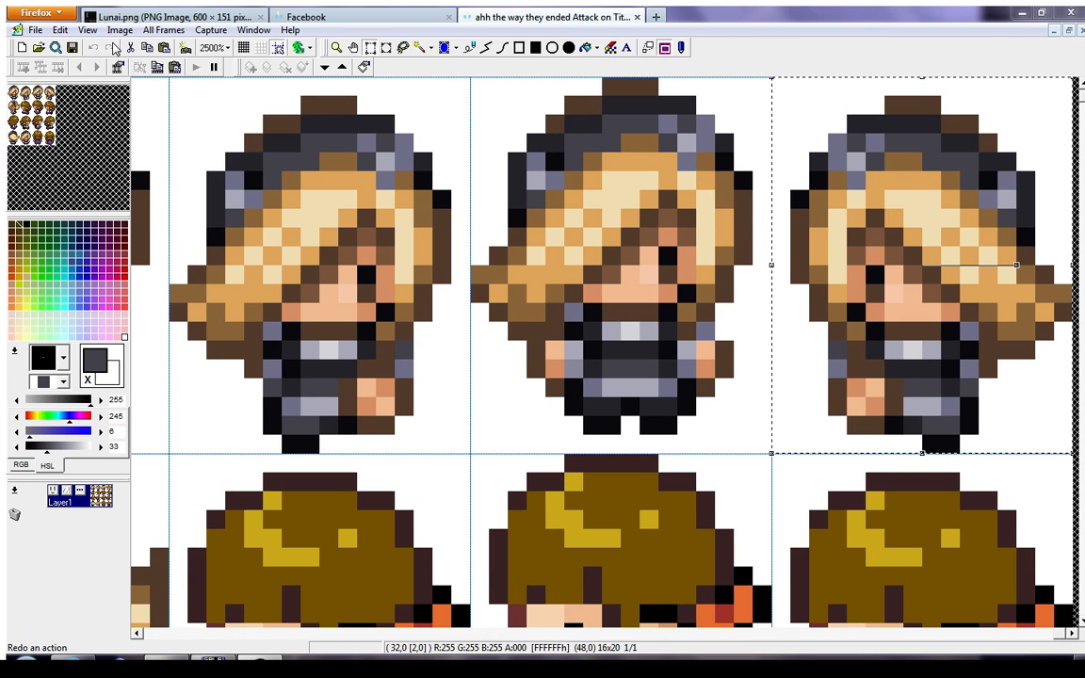
right_click(796, 353)
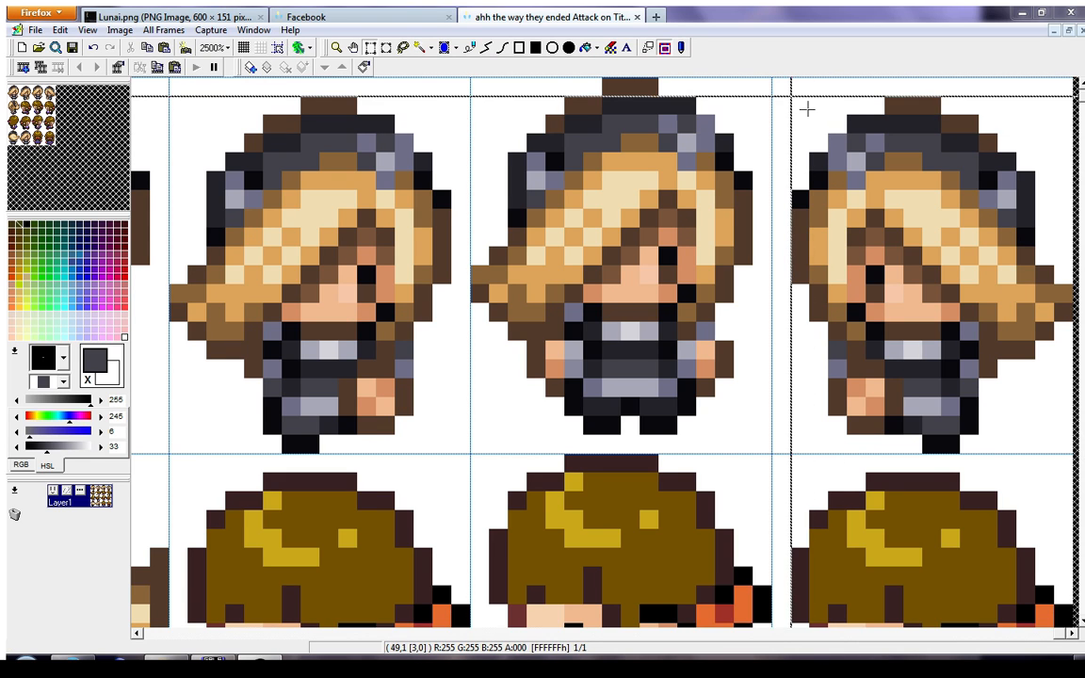
left_click_drag(806, 102, 1071, 360)
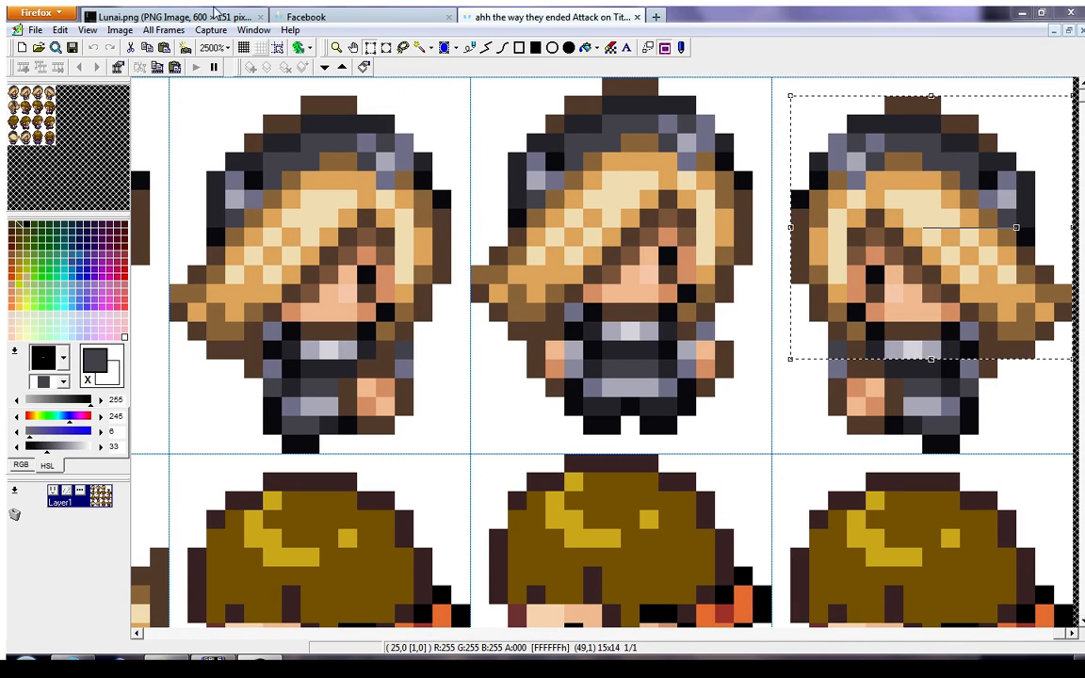
left_click(115, 45)
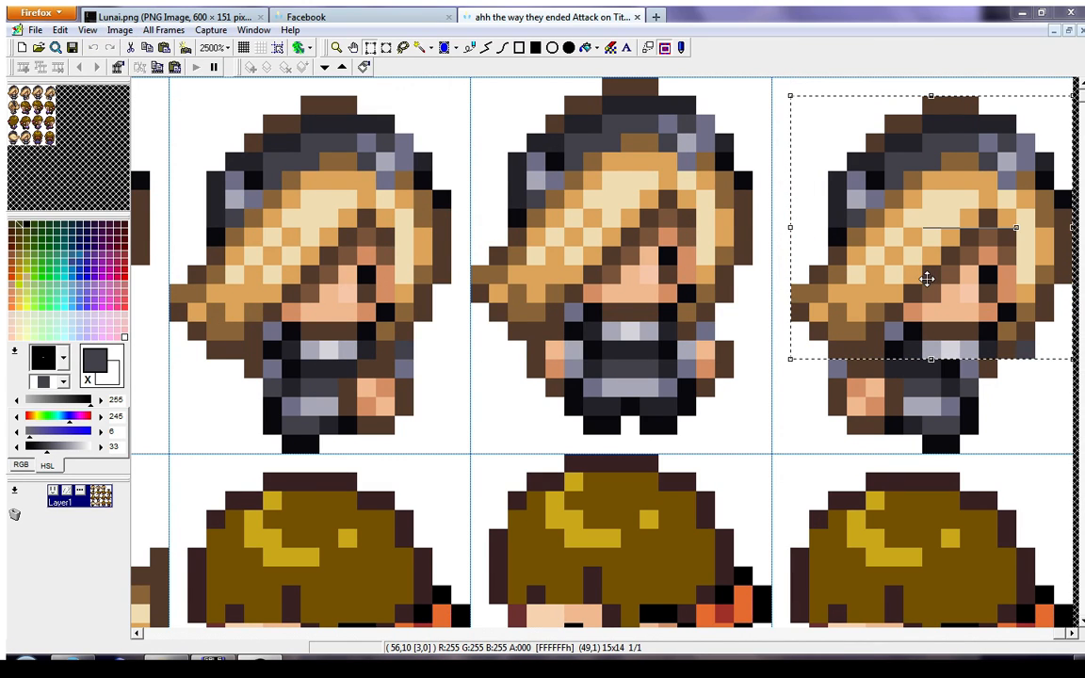
left_click_drag(925, 278, 914, 276)
right_click(894, 211)
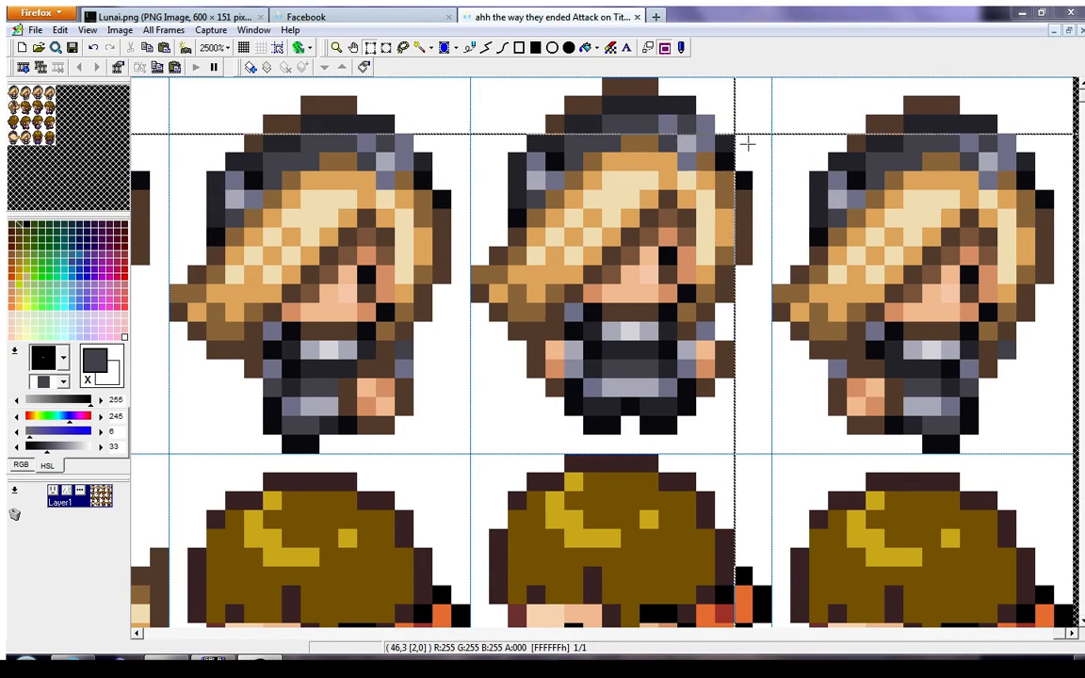
Erase the stray sleeve pixel beside the fourth frame's hair with white and paint the hair edge next to it brown
right_click(1013, 375)
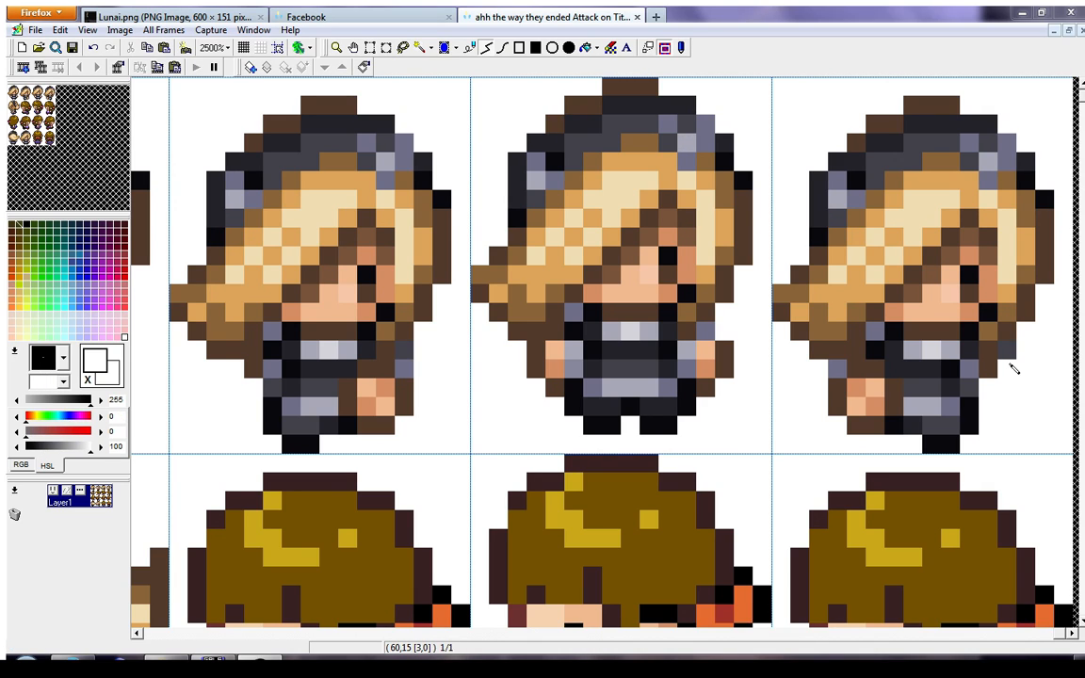
left_click(1007, 353)
right_click(992, 361)
left_click(970, 347)
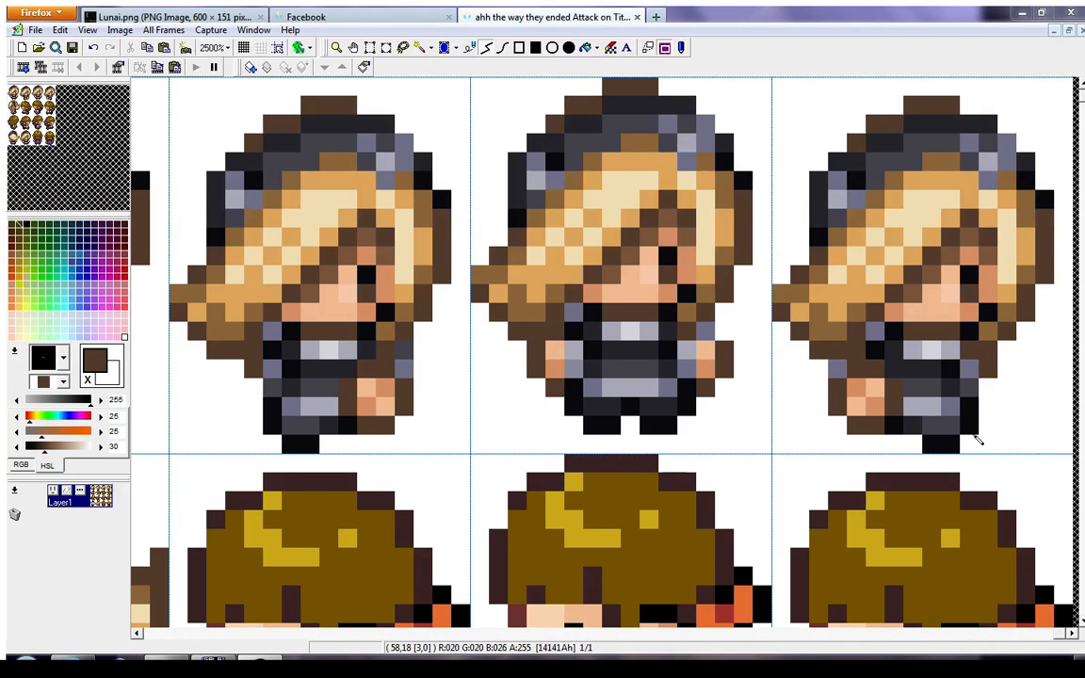
Shift the fourth frame's lower body, including the arms and feet, one pixel to the right
left_click(369, 47)
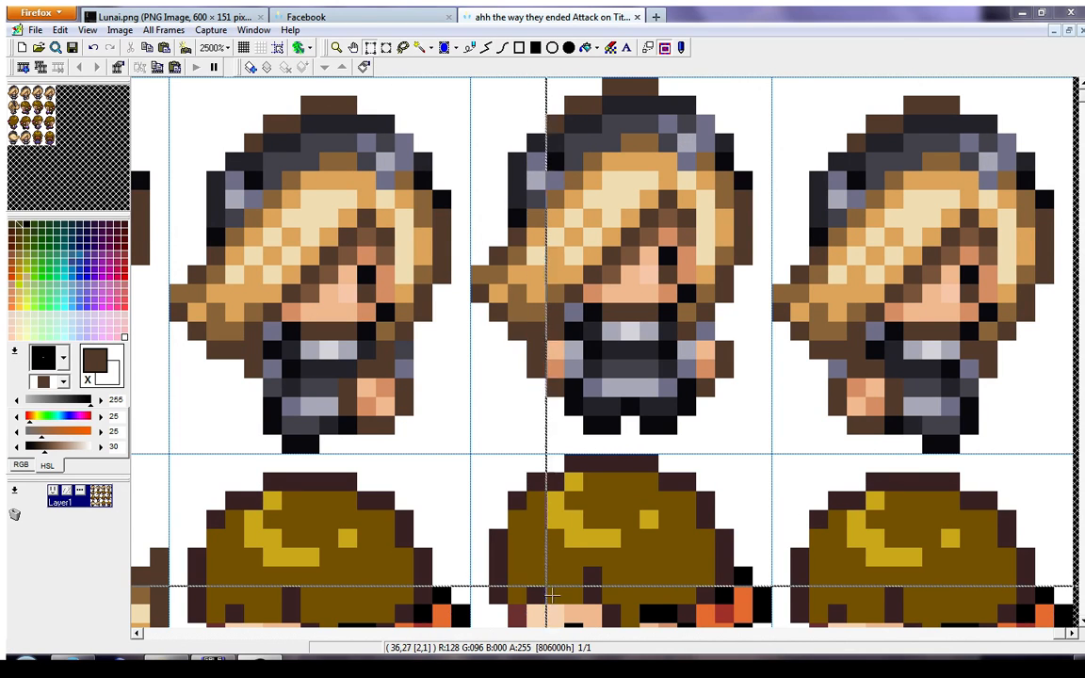
left_click_drag(423, 370, 470, 386)
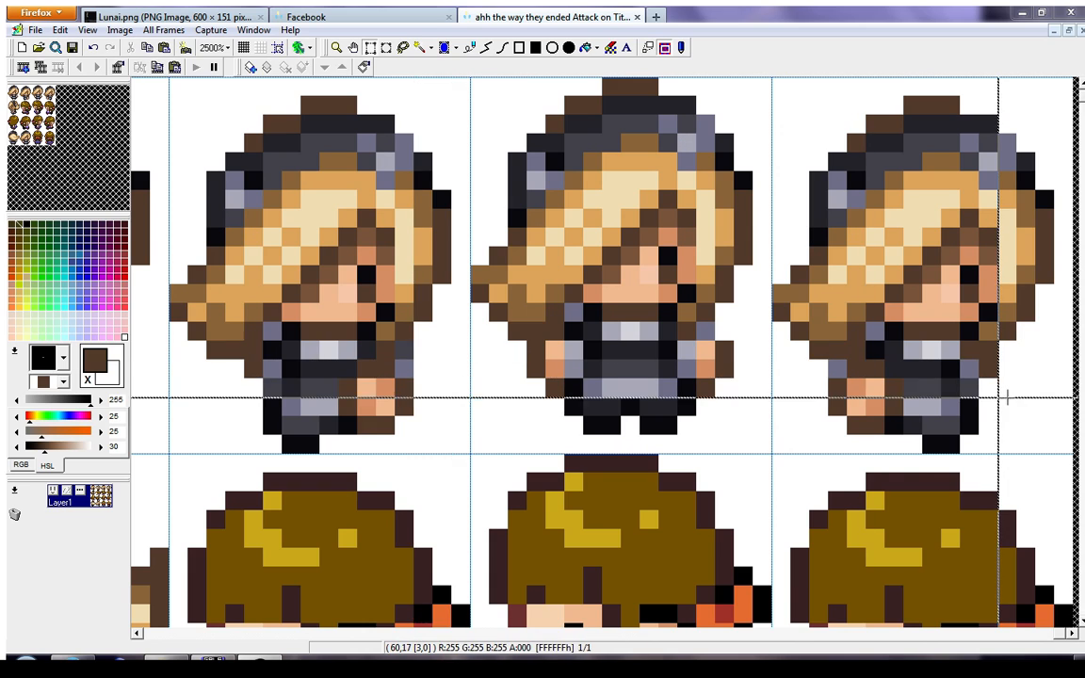
left_click_drag(815, 367, 1034, 452)
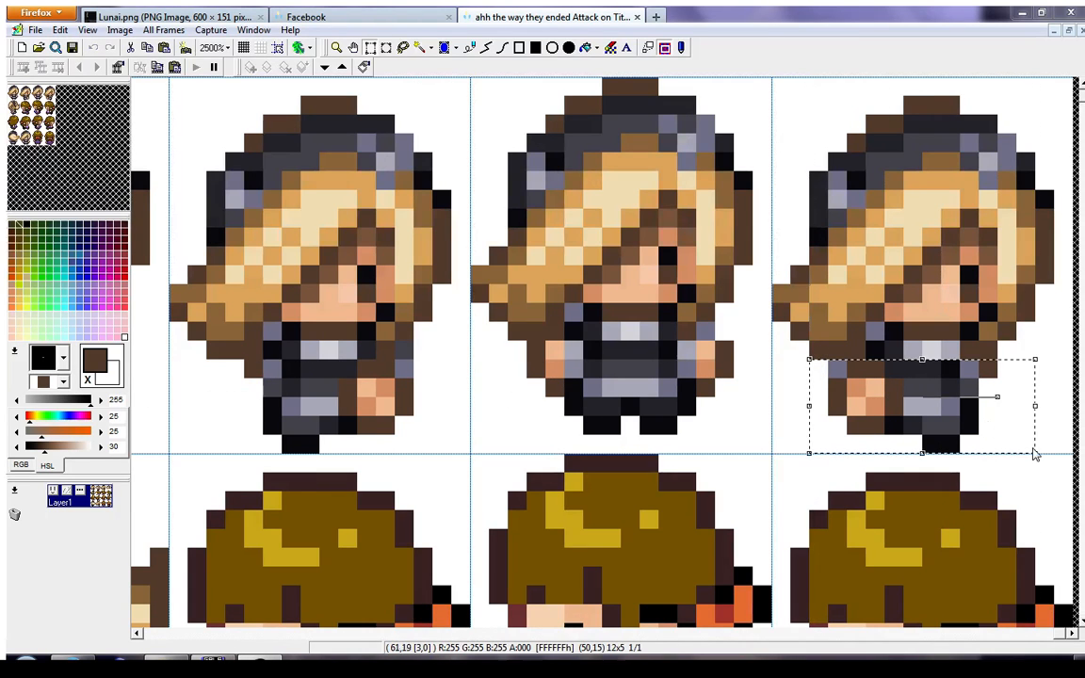
left_click_drag(954, 408, 971, 407)
left_click(1076, 446)
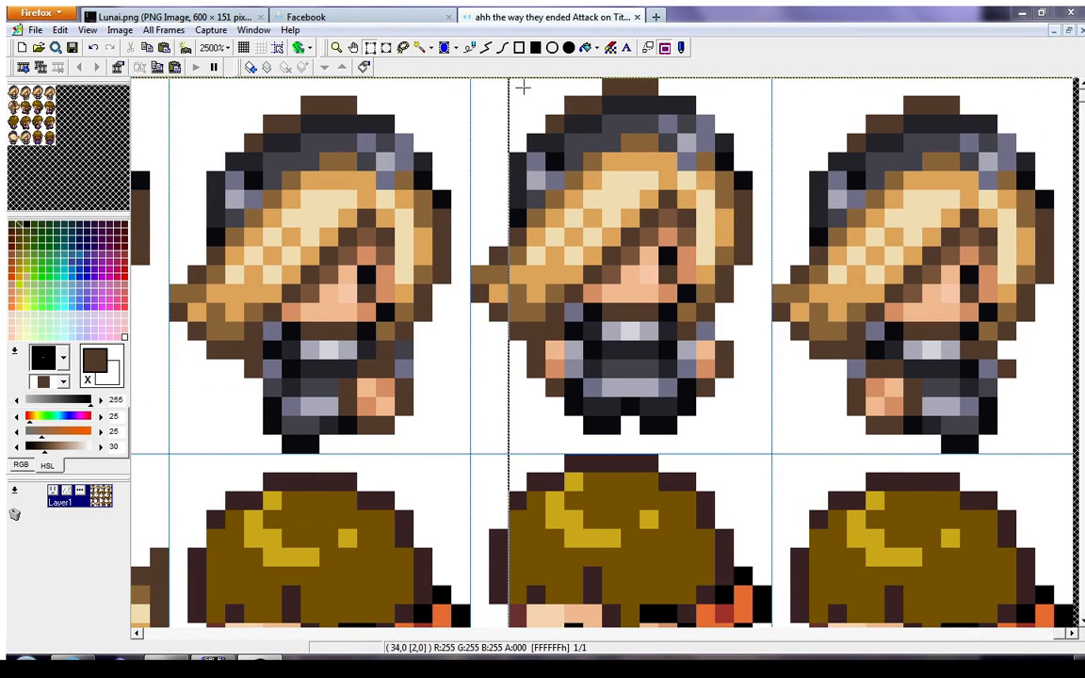
Retouch the fourth frame's sleeves below the hair using dark grey and grey-purple pixels
right_click(995, 395)
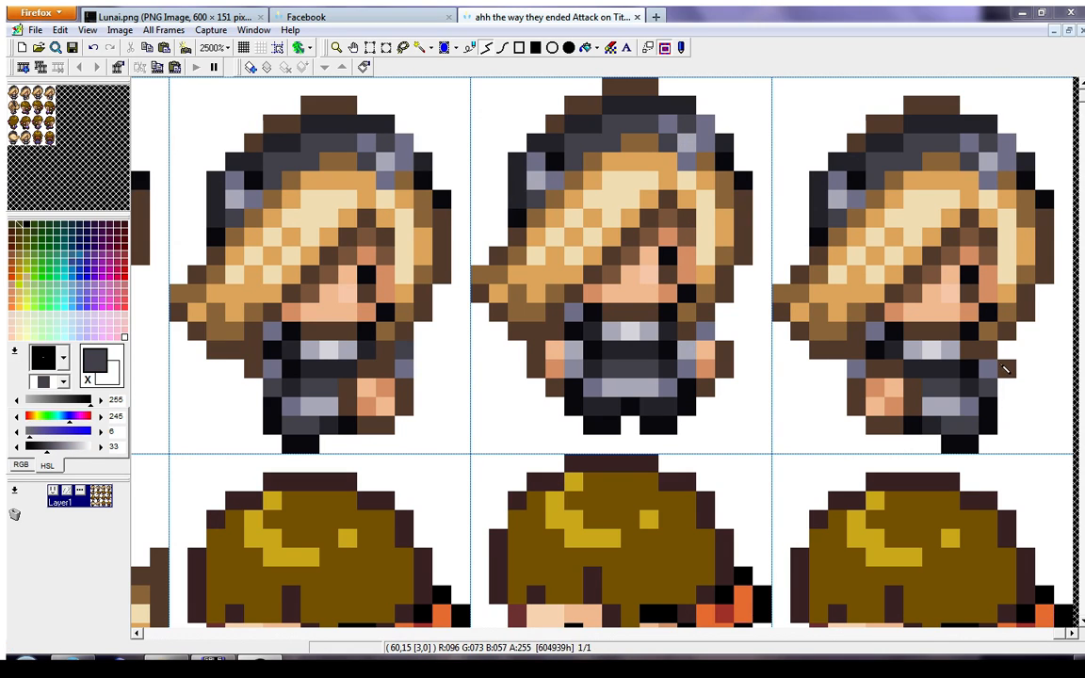
left_click(1004, 358)
left_click(876, 332)
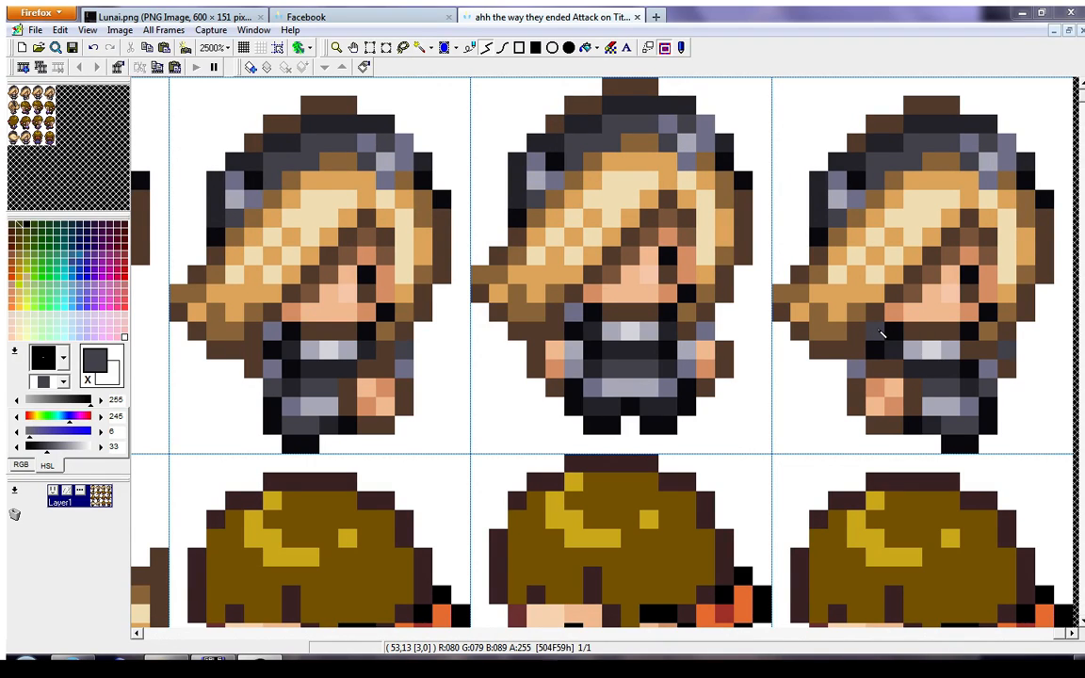
left_click(857, 369)
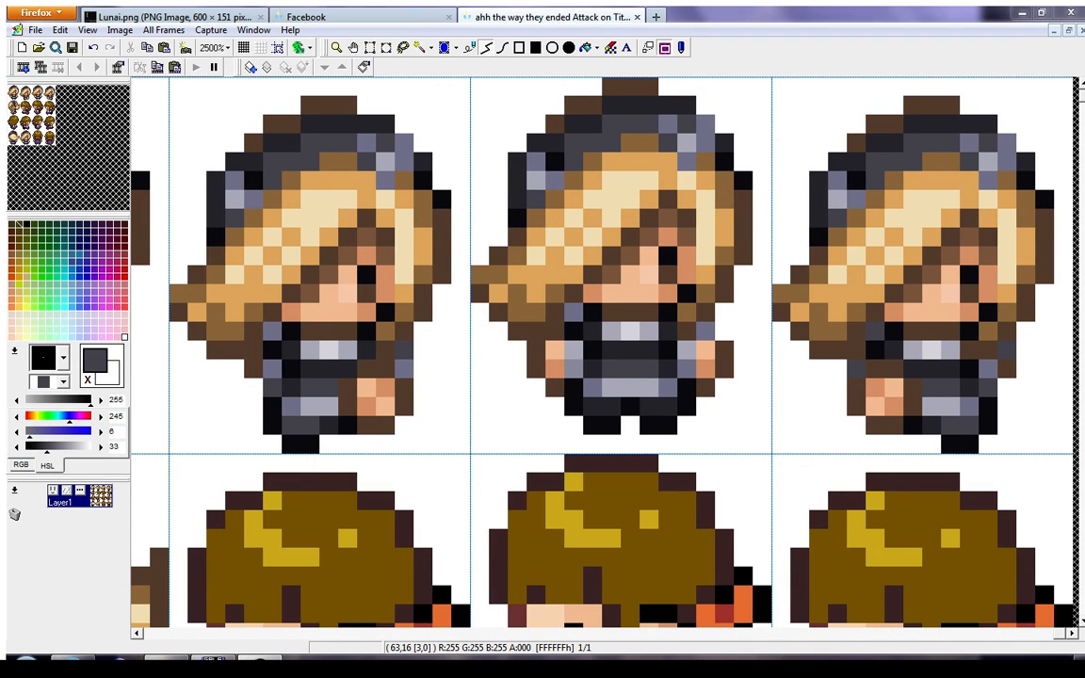
right_click(988, 372)
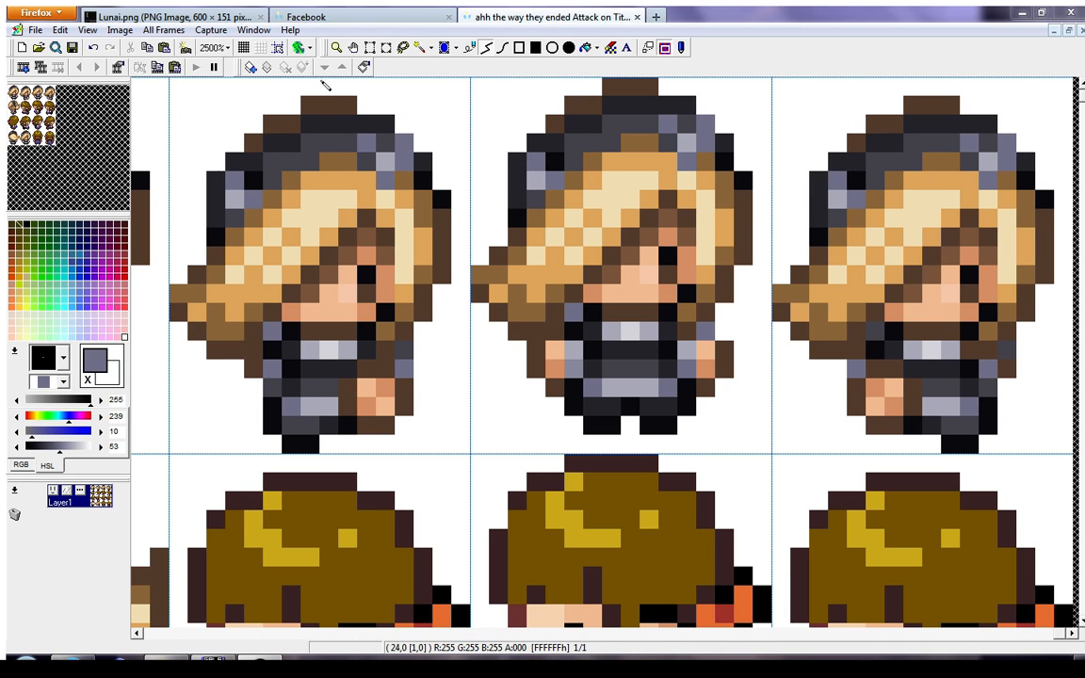
Copy the side-facing frame from the second row's first cell over that row's second and third cells with grid snapping on
left_click(337, 49)
right_click(306, 326)
right_click(313, 352)
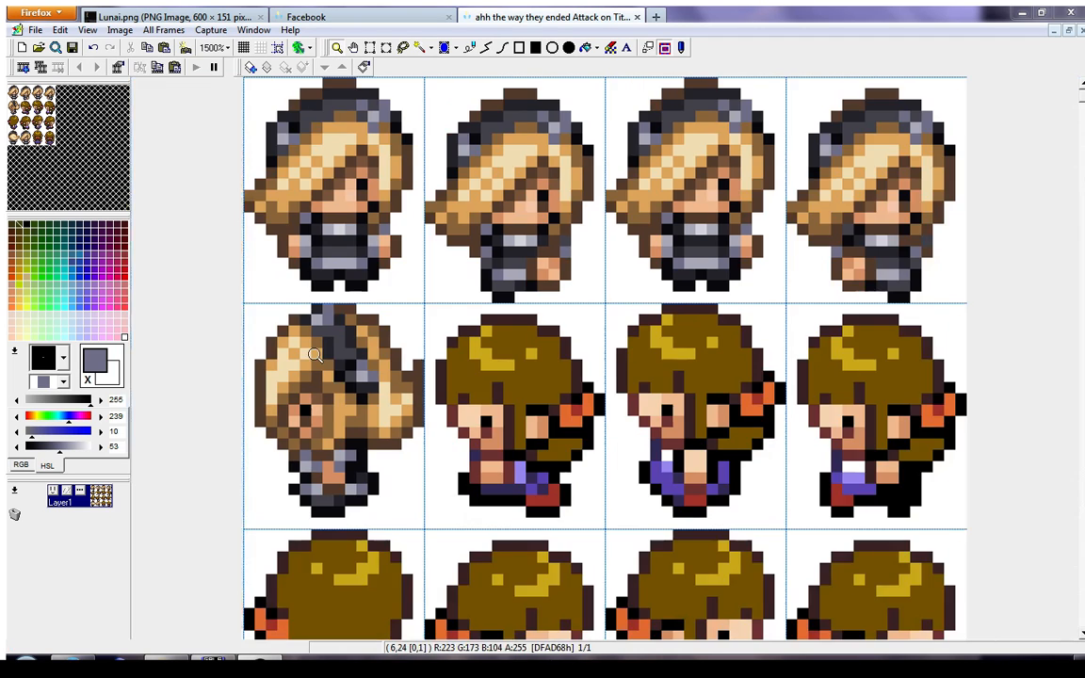
left_click(492, 430)
left_click(424, 360)
left_click(423, 360)
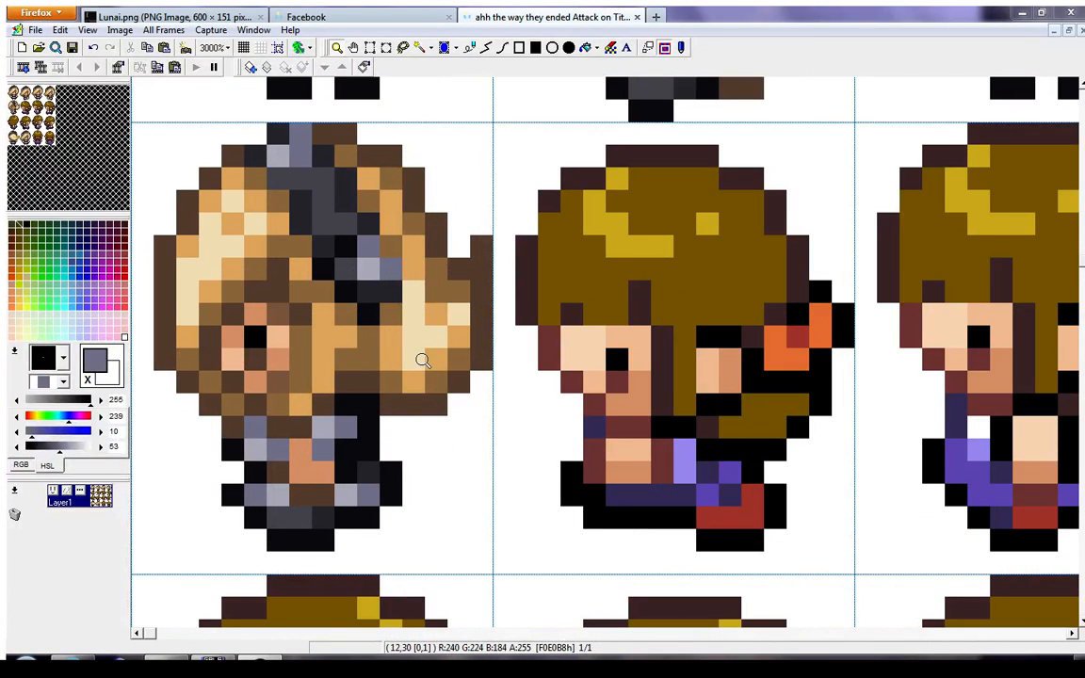
right_click(424, 360)
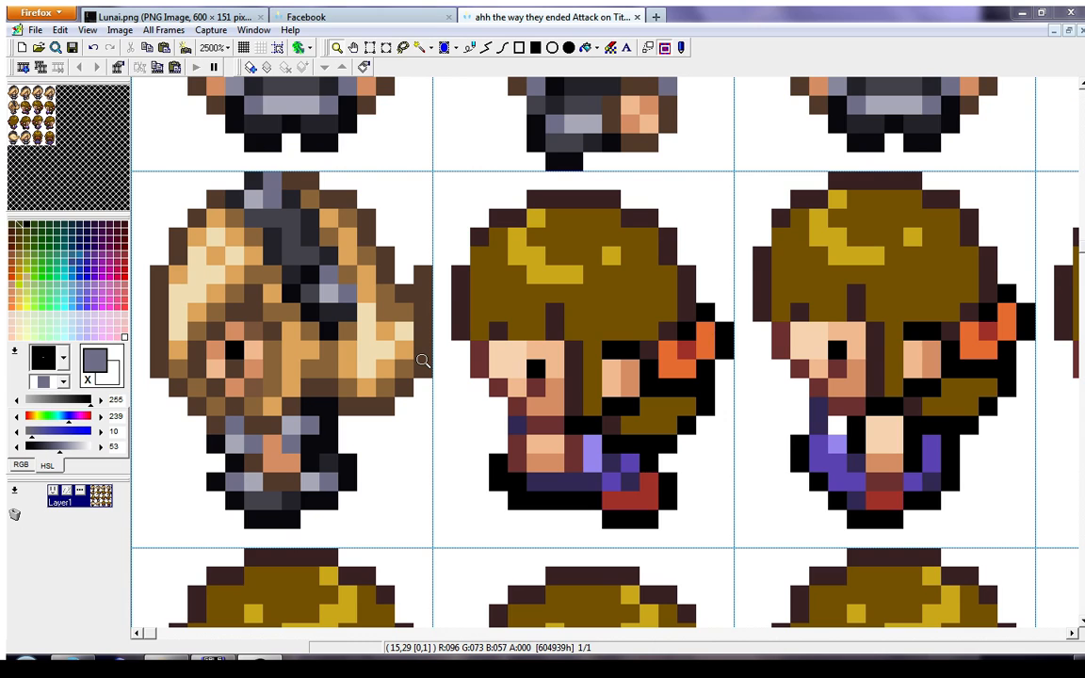
left_click(370, 47)
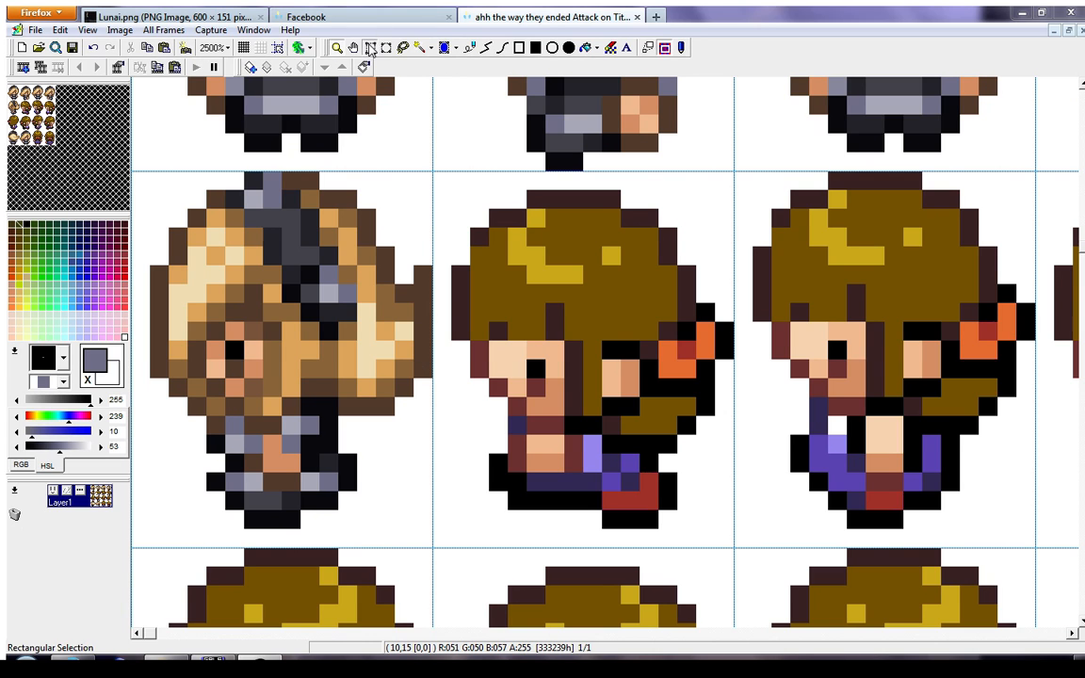
left_click_drag(216, 283, 547, 391)
left_click_drag(236, 376, 794, 404)
left_click(801, 570)
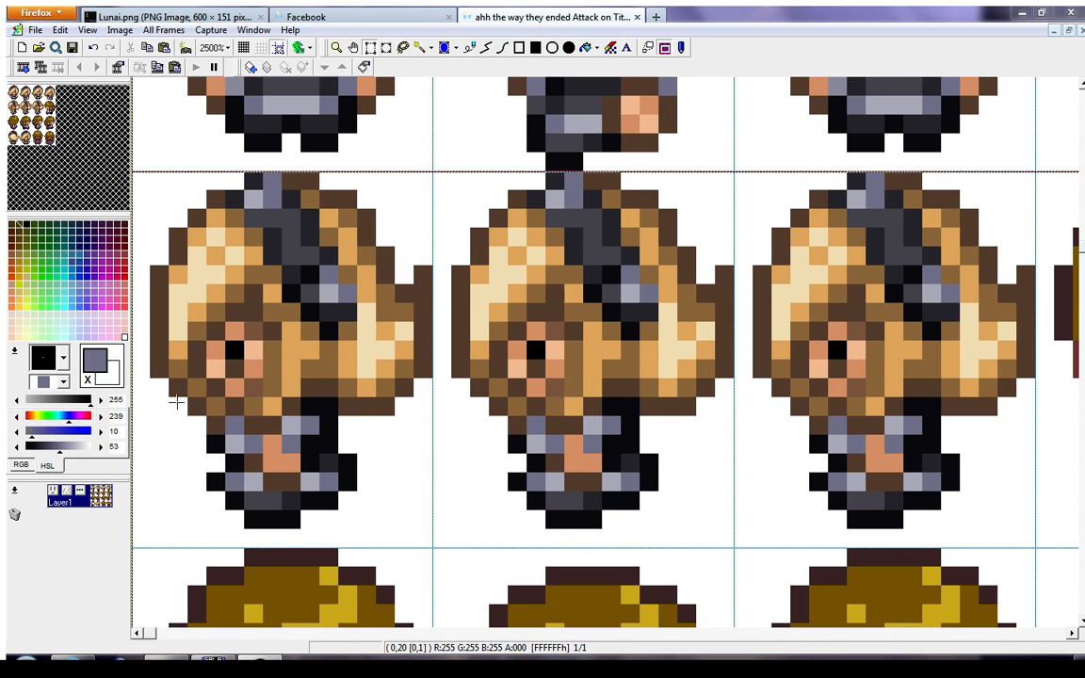
Shift the side-facing sprites in the second row's second and third cells one pixel down together
left_click_drag(149, 637, 909, 636)
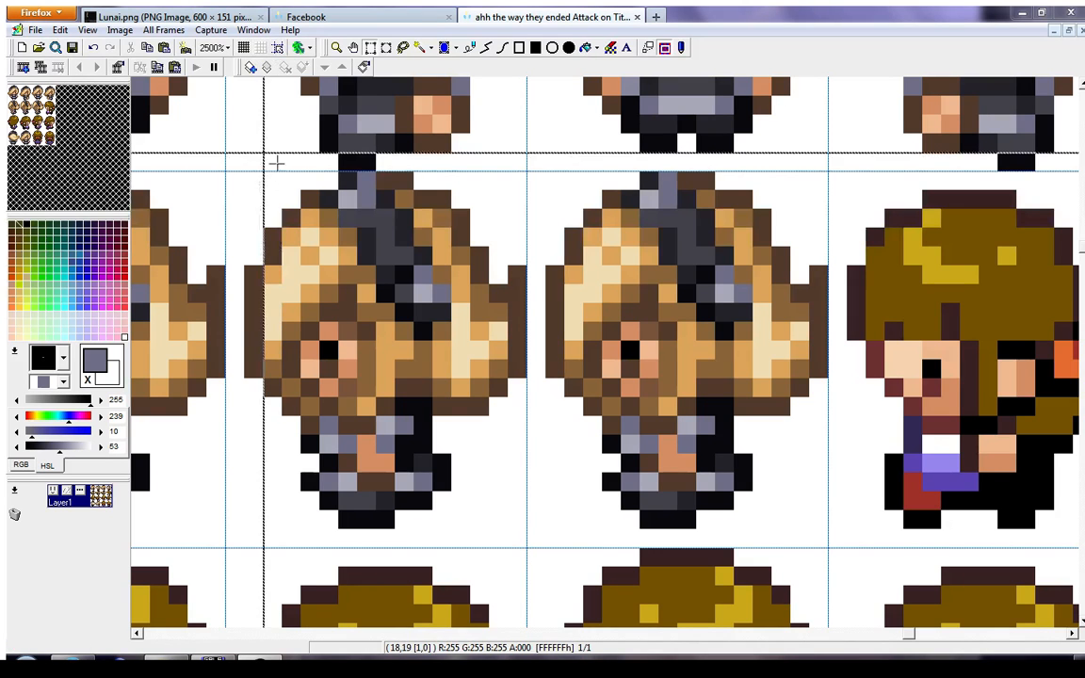
left_click_drag(226, 171, 827, 527)
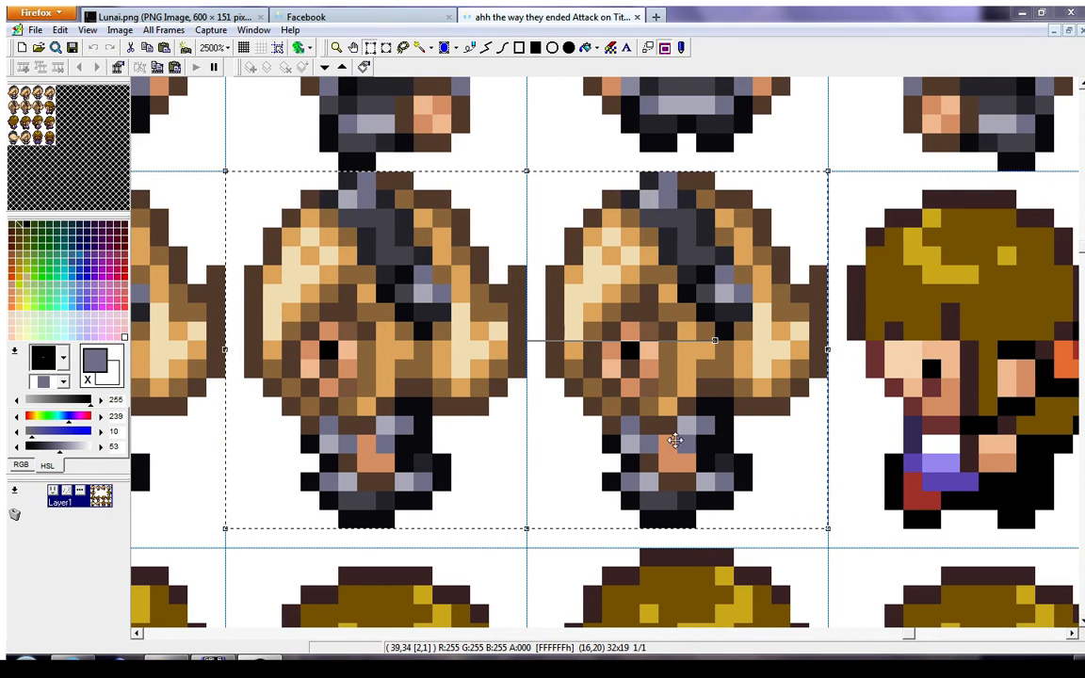
mouse_move(650, 388)
left_mouse_down()
mouse_move(638, 405)
mouse_move(647, 405)
left_mouse_up()
right_click(647, 405)
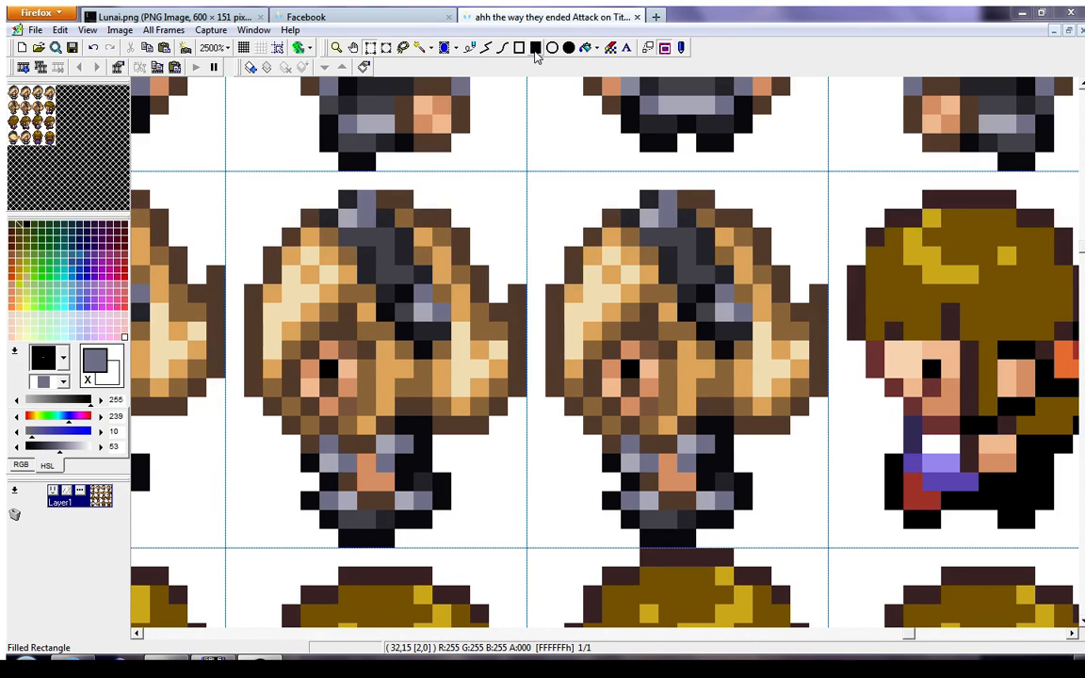
Outline a forward-stepping front foot in near-black on the second row's second frame
left_click(483, 85)
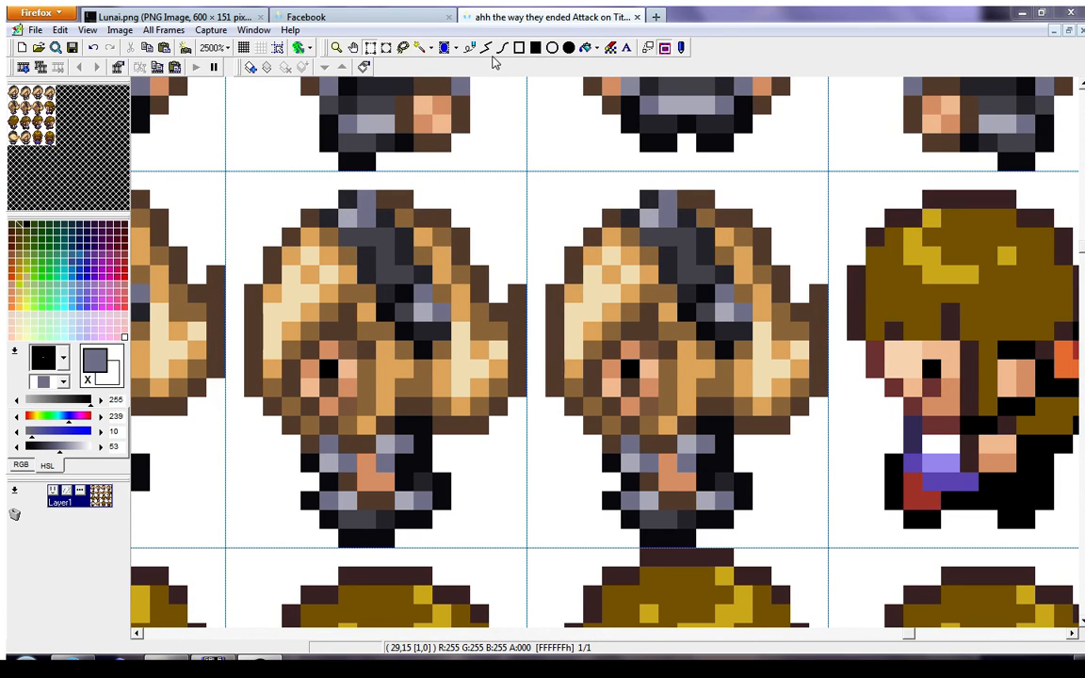
left_click(487, 48)
right_click(356, 540)
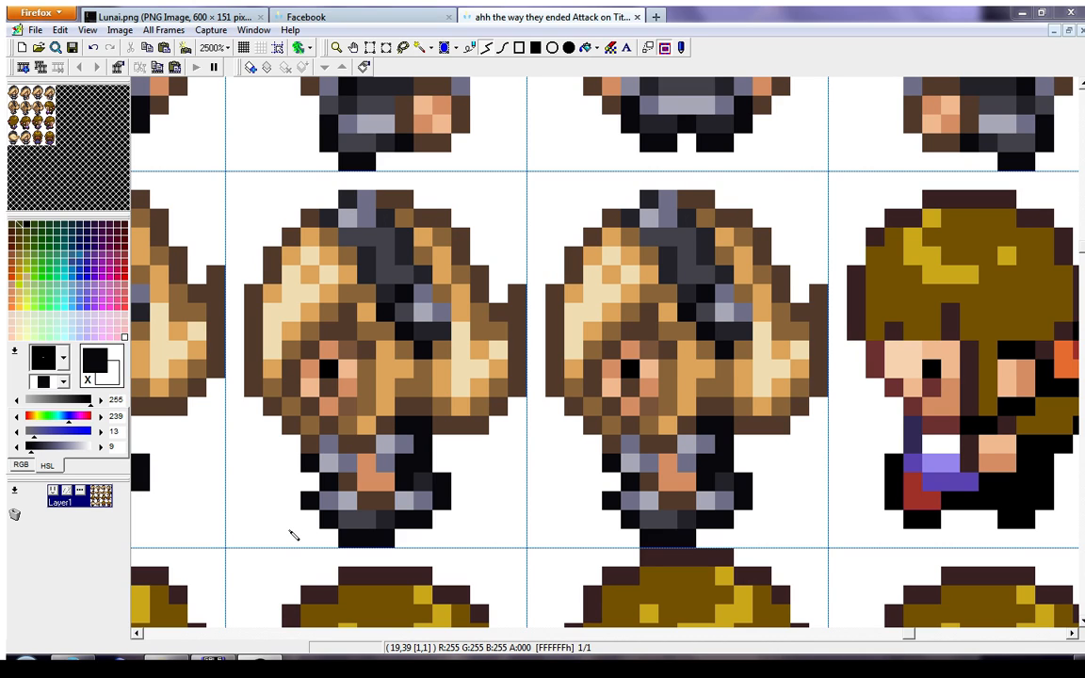
left_click(291, 519)
left_click(310, 537)
left_click(328, 536)
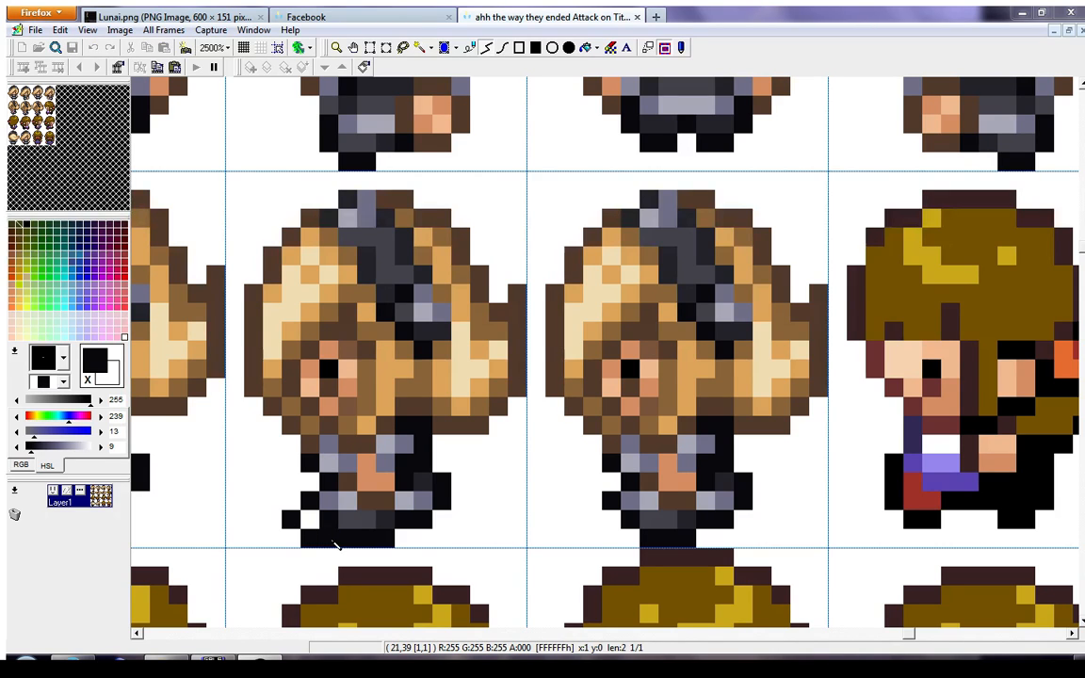
Fill the second frame's front foot with dark grey and darken the leg pixels behind it to near-black
right_click(384, 525)
left_click(352, 524)
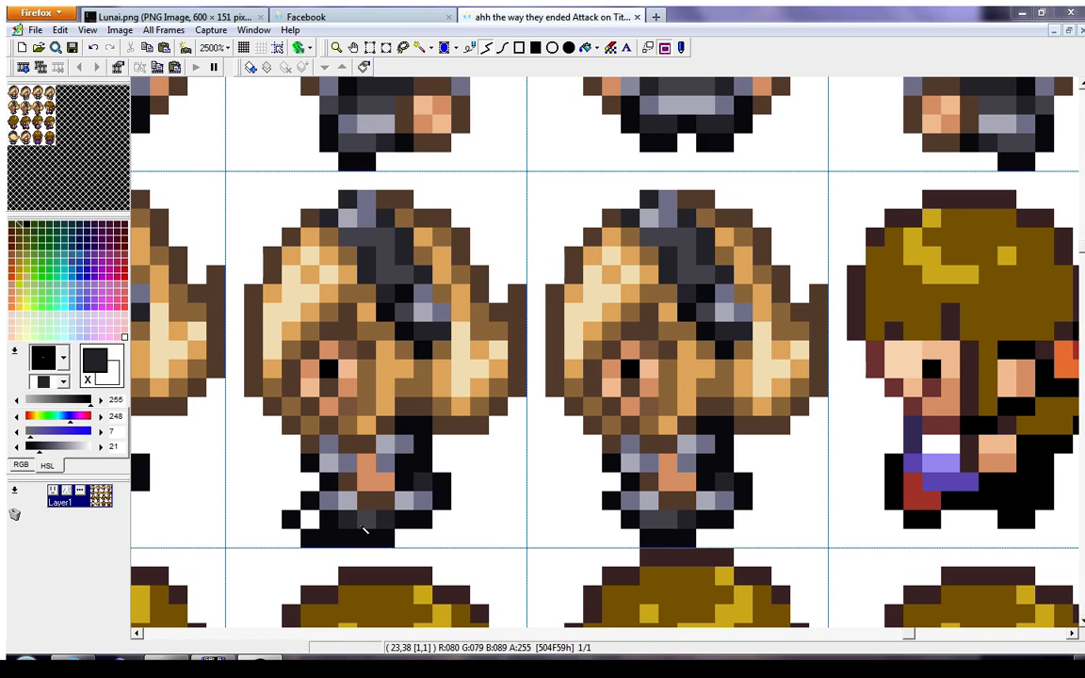
right_click(365, 525)
left_click_drag(313, 522, 330, 524)
right_click(366, 544)
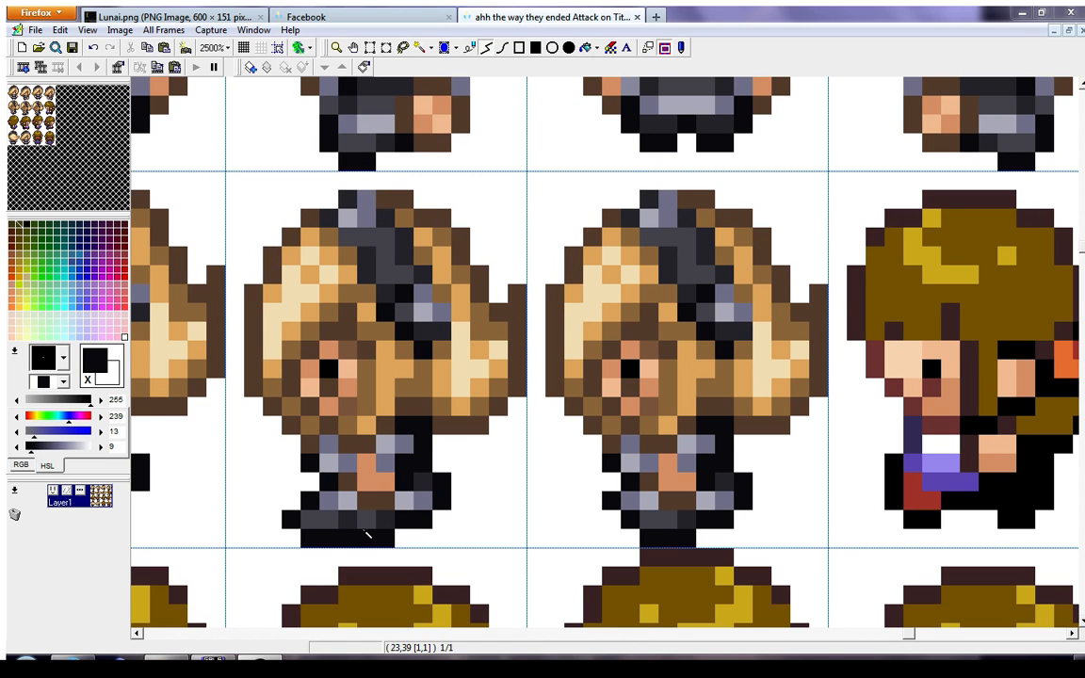
left_click(367, 526)
left_click(388, 526)
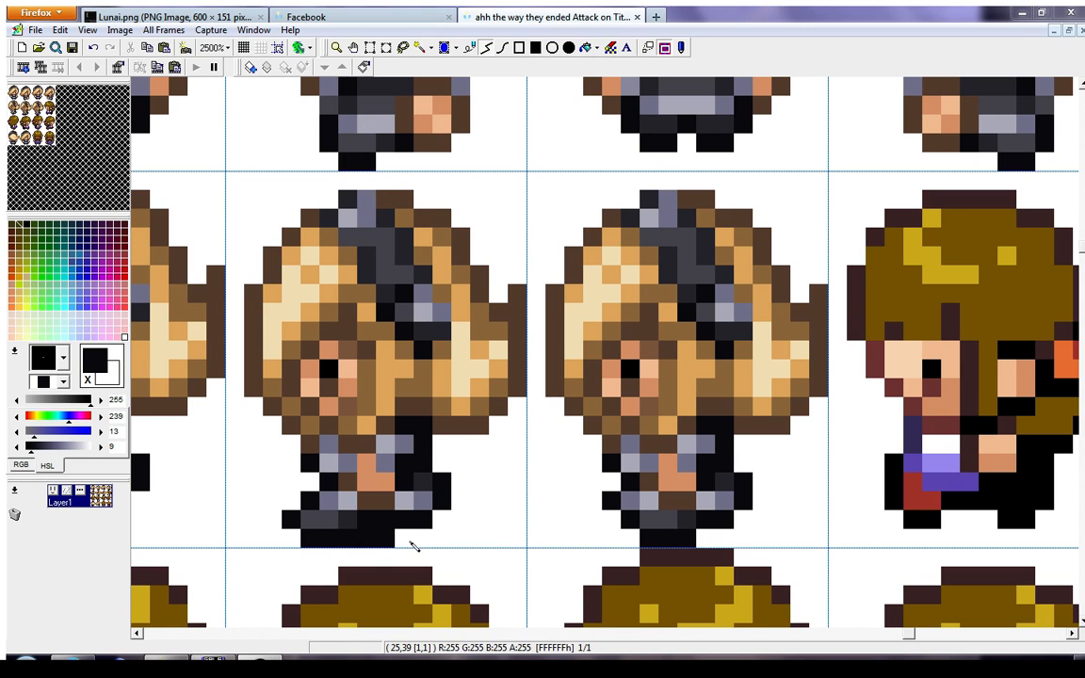
Clear a white gap between the second side-facing frame's feet and draw its back foot in near-black
right_click(409, 542)
left_click(388, 541)
right_click(399, 526)
left_click_drag(425, 539, 439, 544)
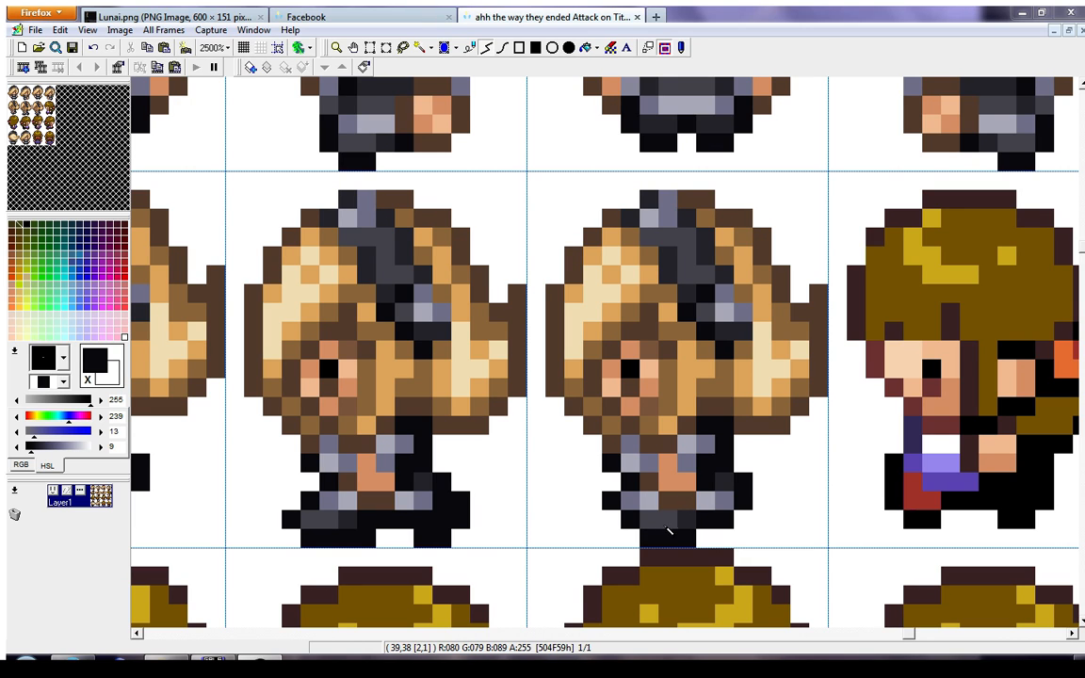
Extend the back foot of the second row's third frame in near-black and shade the leg above it dark grey
right_click(685, 534)
right_click(725, 525)
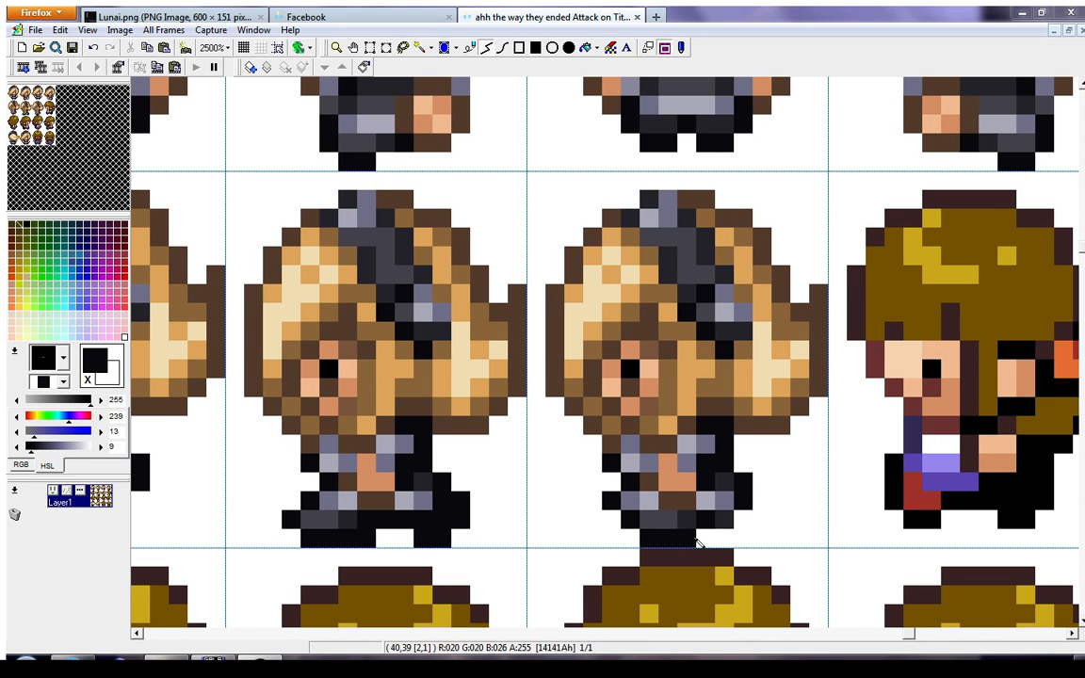
right_click(669, 528)
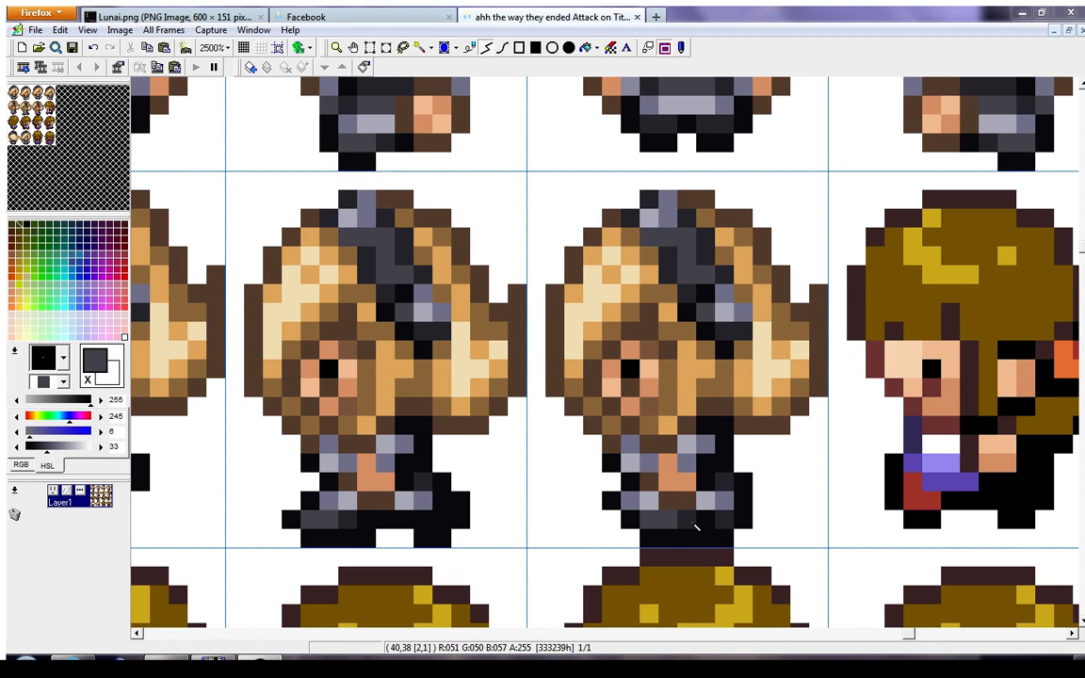
left_click(705, 524)
left_click(693, 522)
right_click(681, 539)
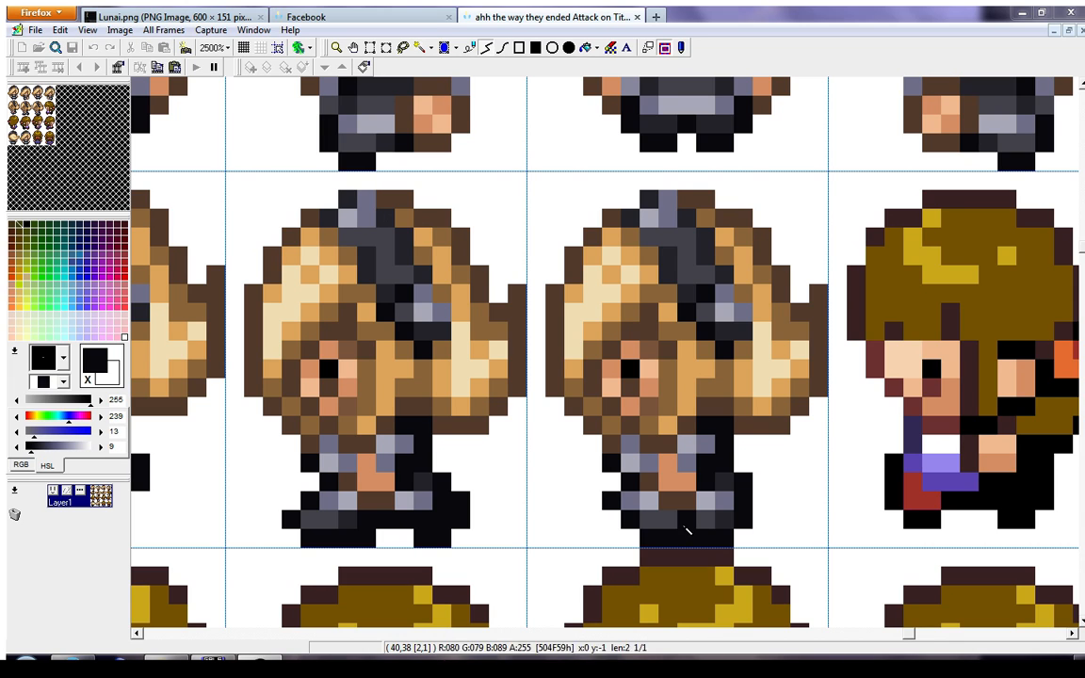
Draw the third side-facing frame's front foot in near-black and clear a white gap between its feet
right_click(623, 534)
right_click(646, 533)
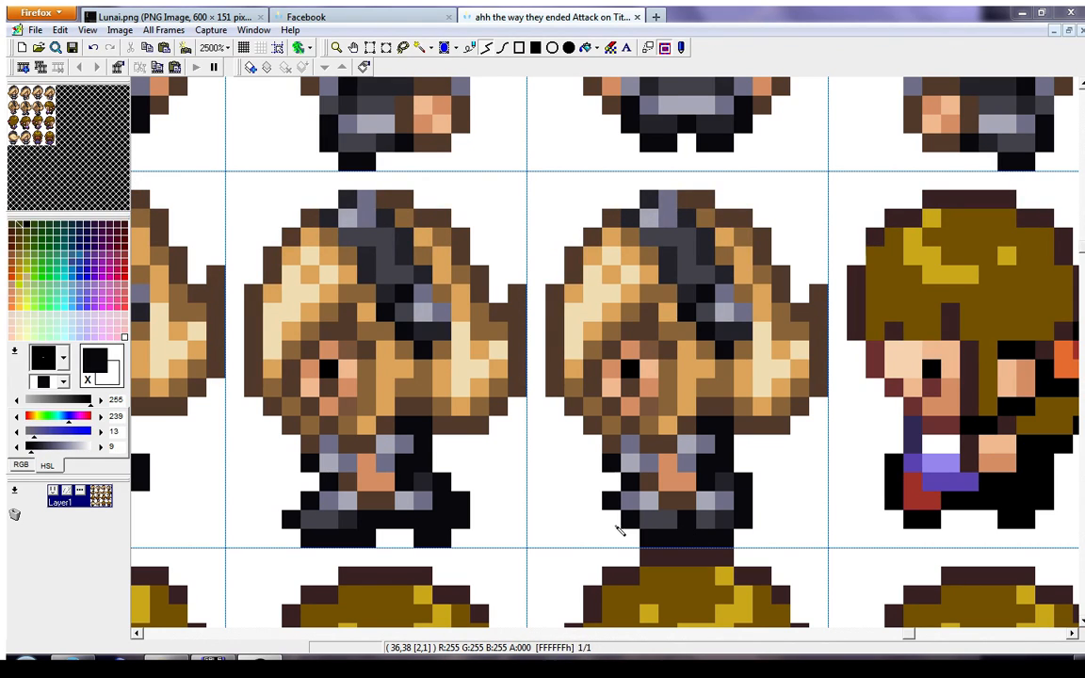
mouse_move(592, 533)
left_mouse_down()
mouse_move(612, 524)
mouse_move(625, 540)
mouse_move(597, 525)
left_mouse_up()
right_click(558, 539)
left_click_drag(673, 538, 656, 534)
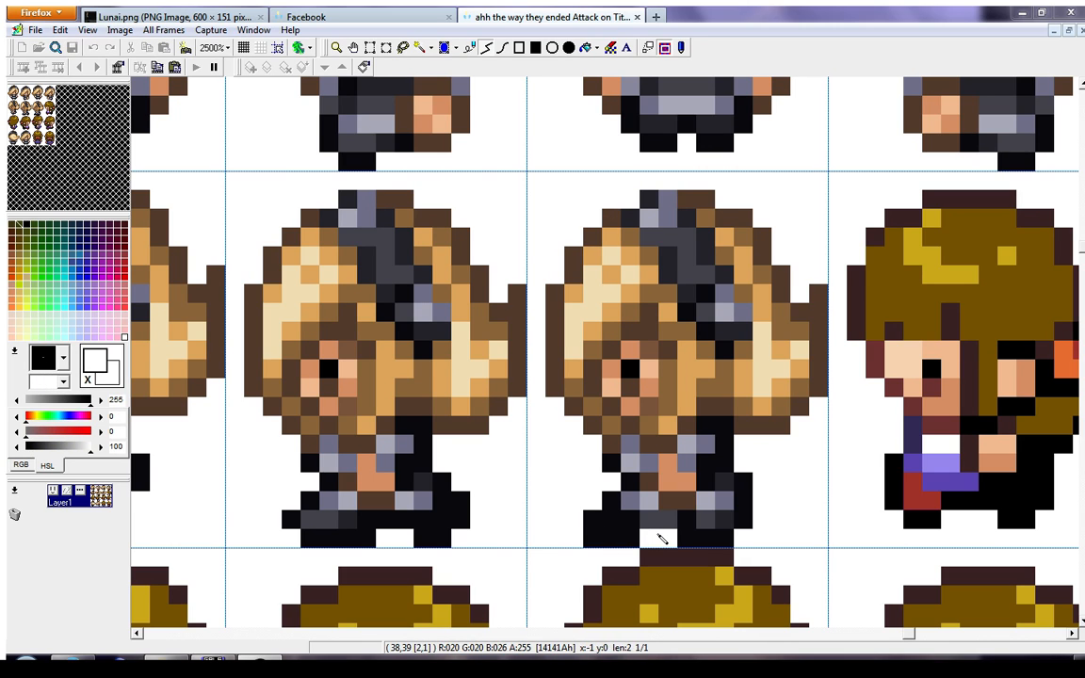
Extend the third side-facing frame's front foot in near-black and shade the leg above it grey and dark grey
right_click(616, 518)
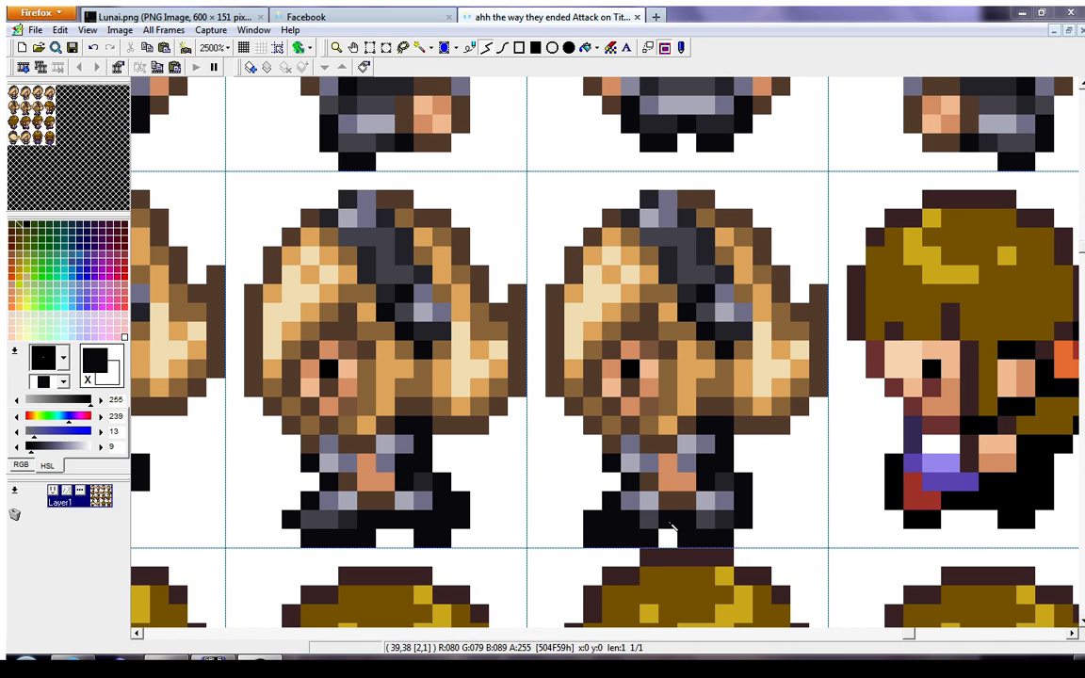
right_click(702, 520)
left_click(672, 522)
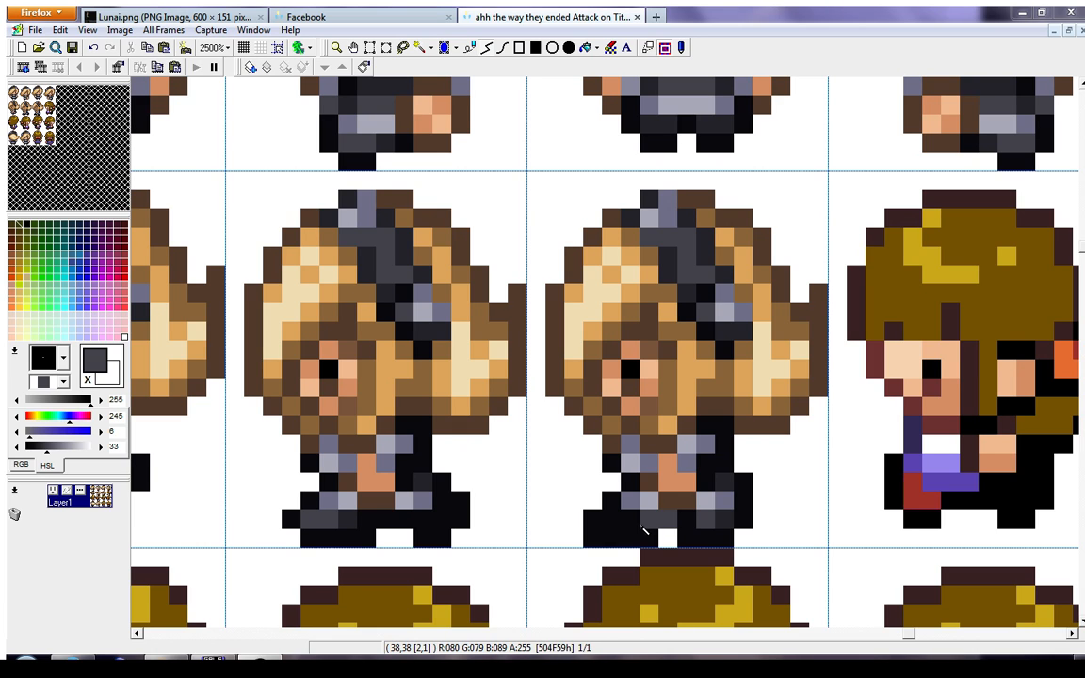
right_click(719, 521)
left_click_drag(632, 524, 622, 521)
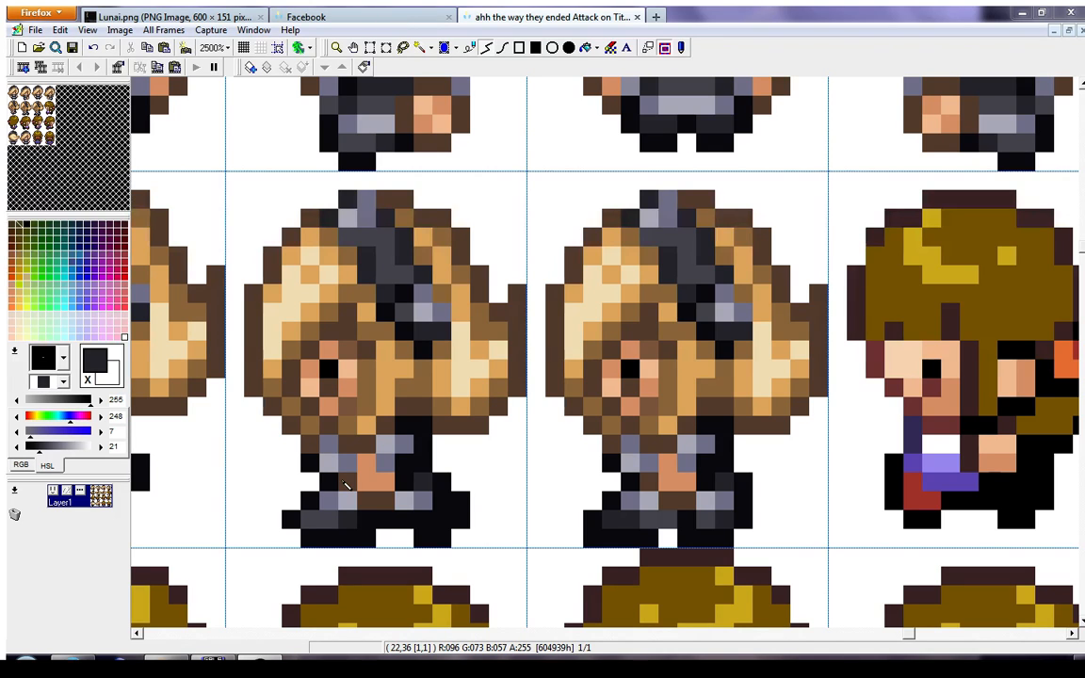
Swing the second side-facing frame's hand backward with skin-tone pixels and outline it in dark brown
right_click(372, 499)
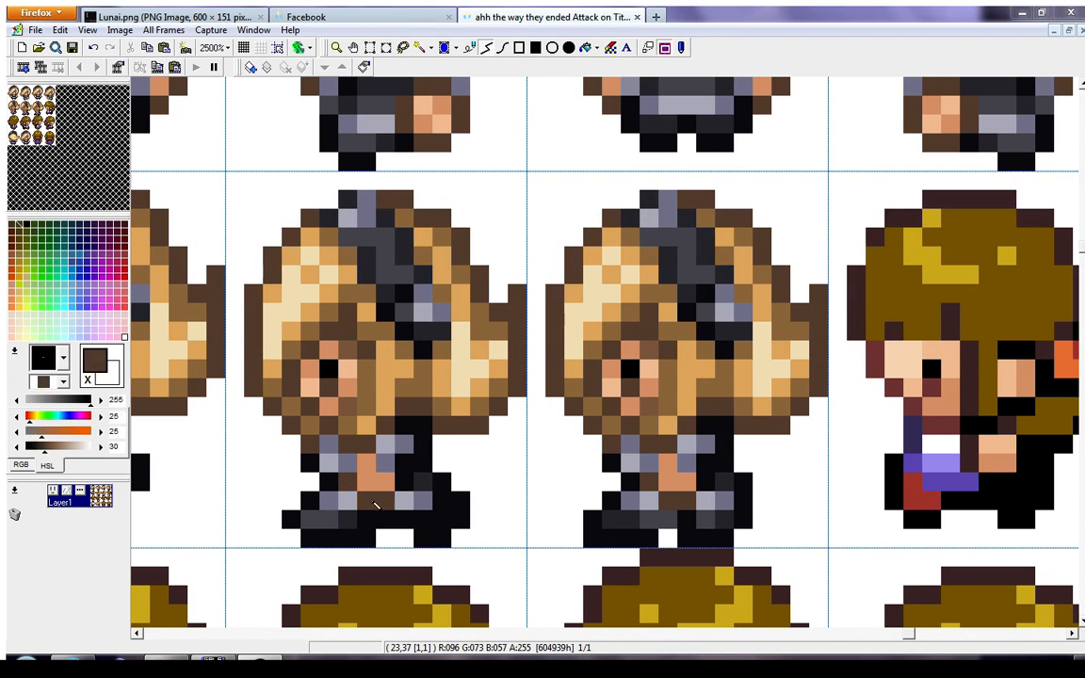
mouse_move(404, 500)
left_mouse_down()
mouse_move(436, 483)
mouse_move(399, 447)
mouse_move(406, 469)
left_mouse_up()
right_click(387, 479)
right_click(379, 497)
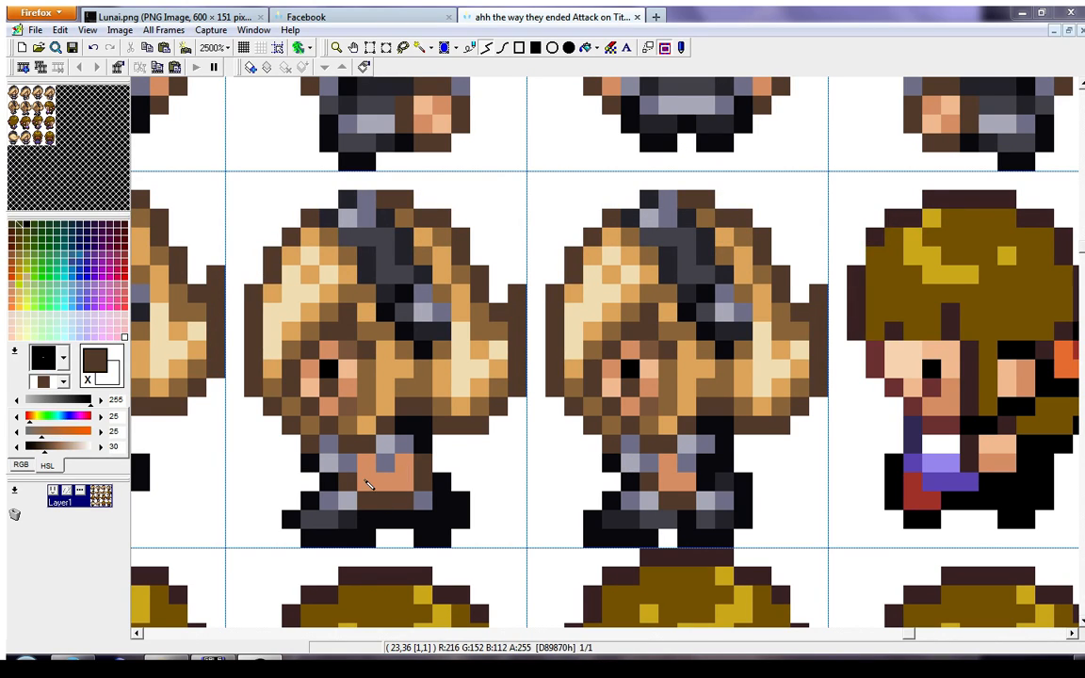
left_click(367, 483)
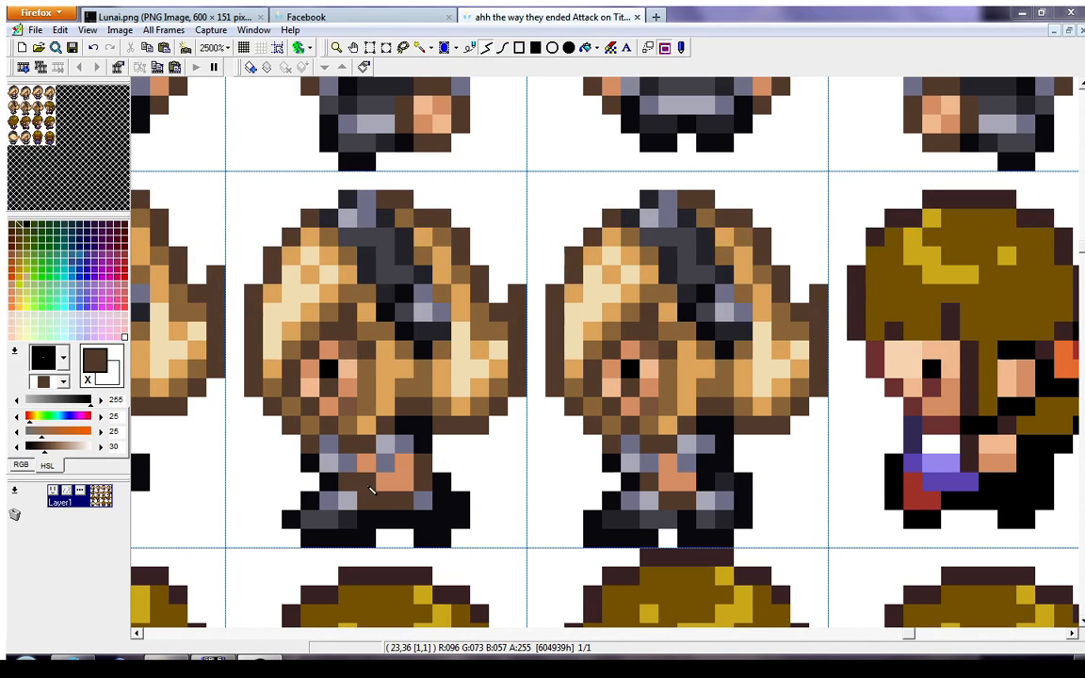
Cover the leftover hand and outline pixels in front of the second side-facing frame's arm with dark grey and grey
right_click(346, 516)
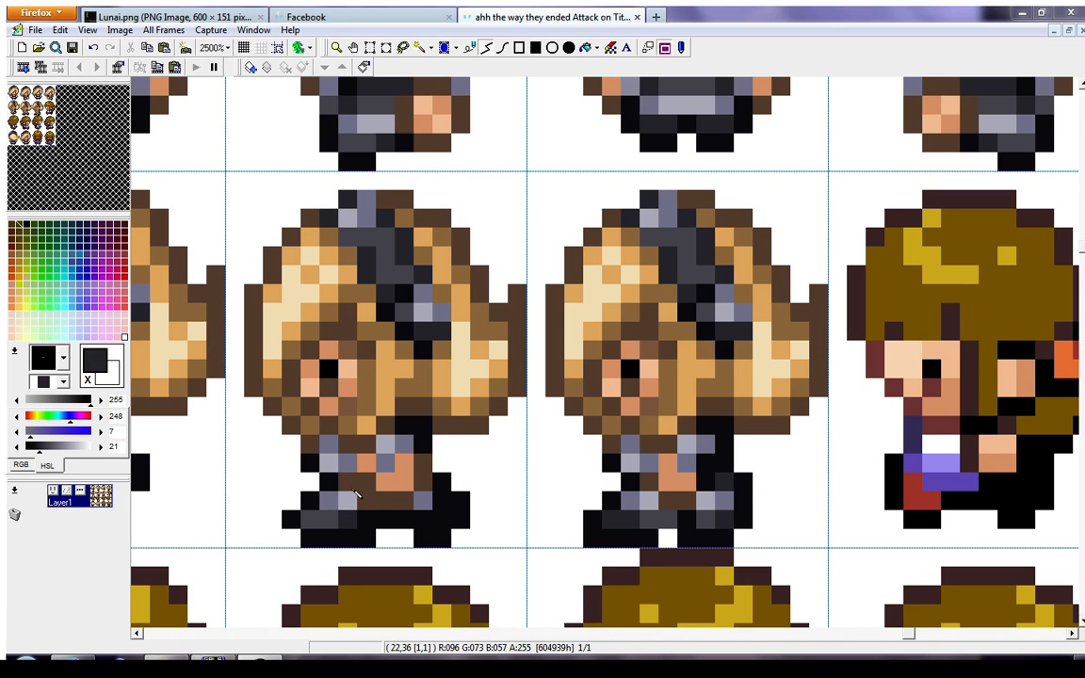
left_click_drag(352, 488, 368, 501)
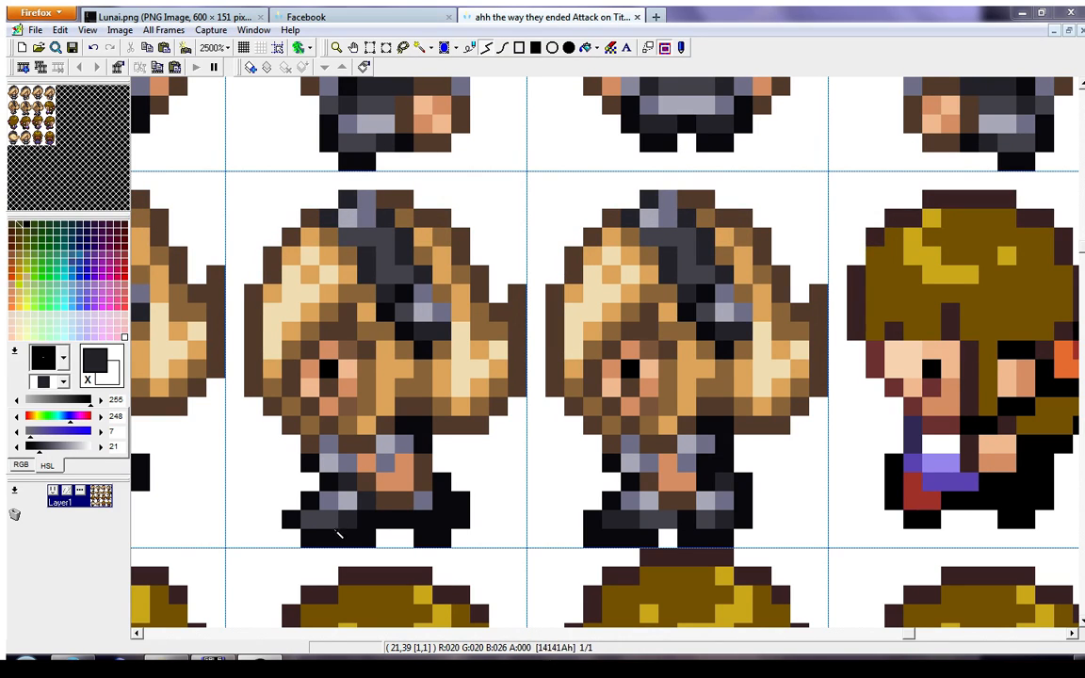
right_click(357, 468)
left_click(360, 466)
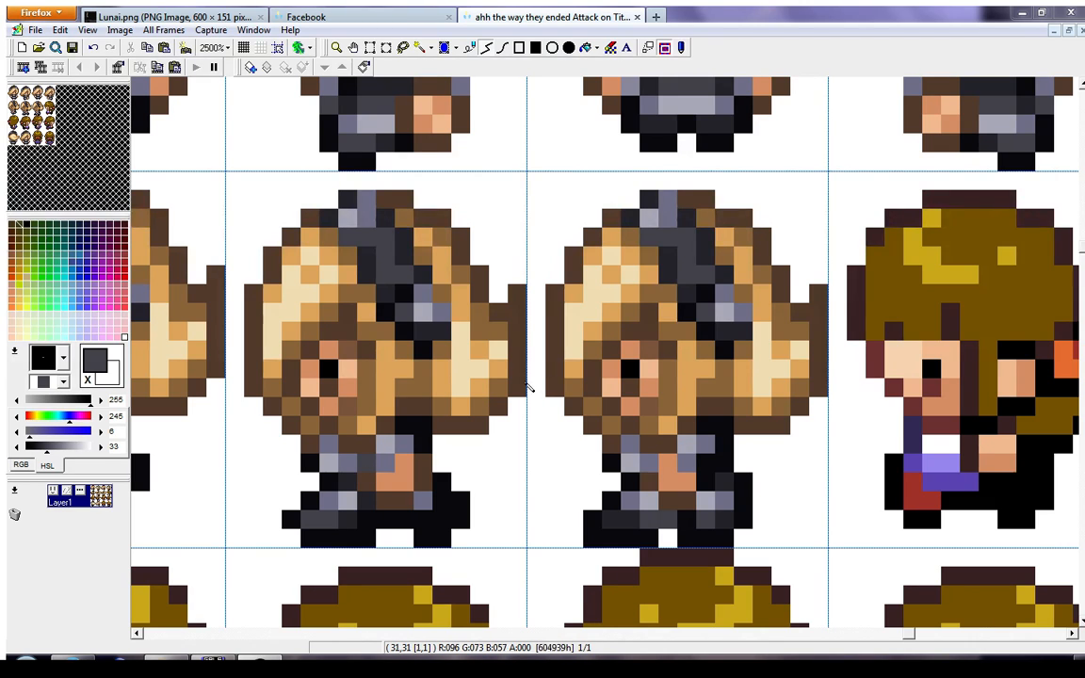
Swing the third side-facing frame's hand forward, redrawing its outline in dark brown and its skin in tan
right_click(651, 486)
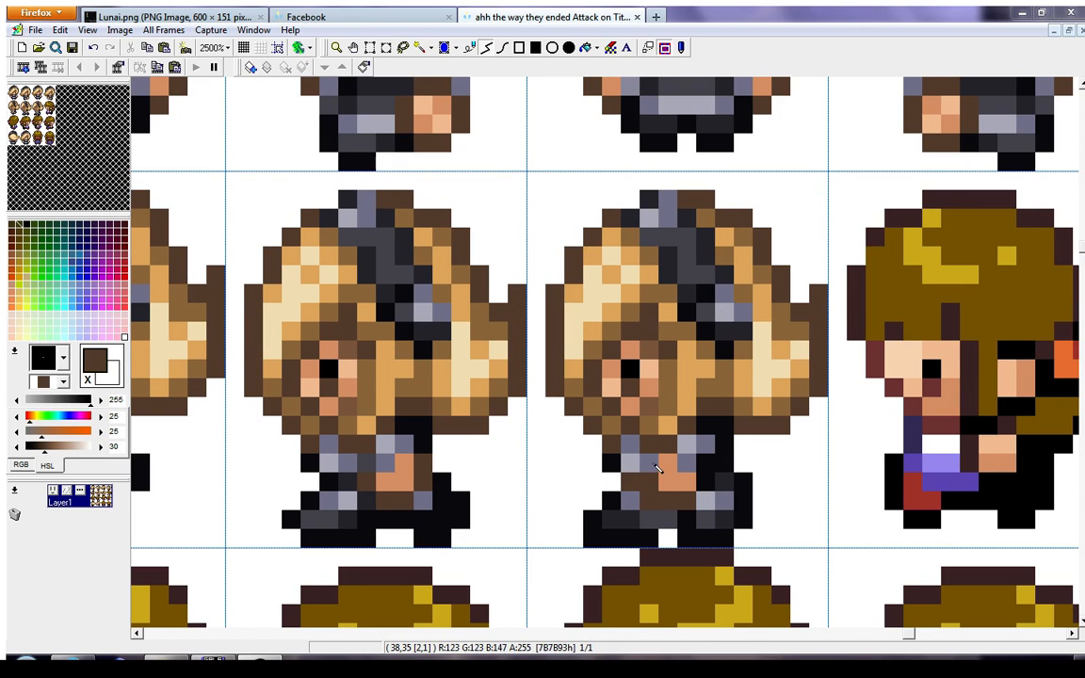
left_click(657, 466)
left_click(671, 484)
right_click(679, 484)
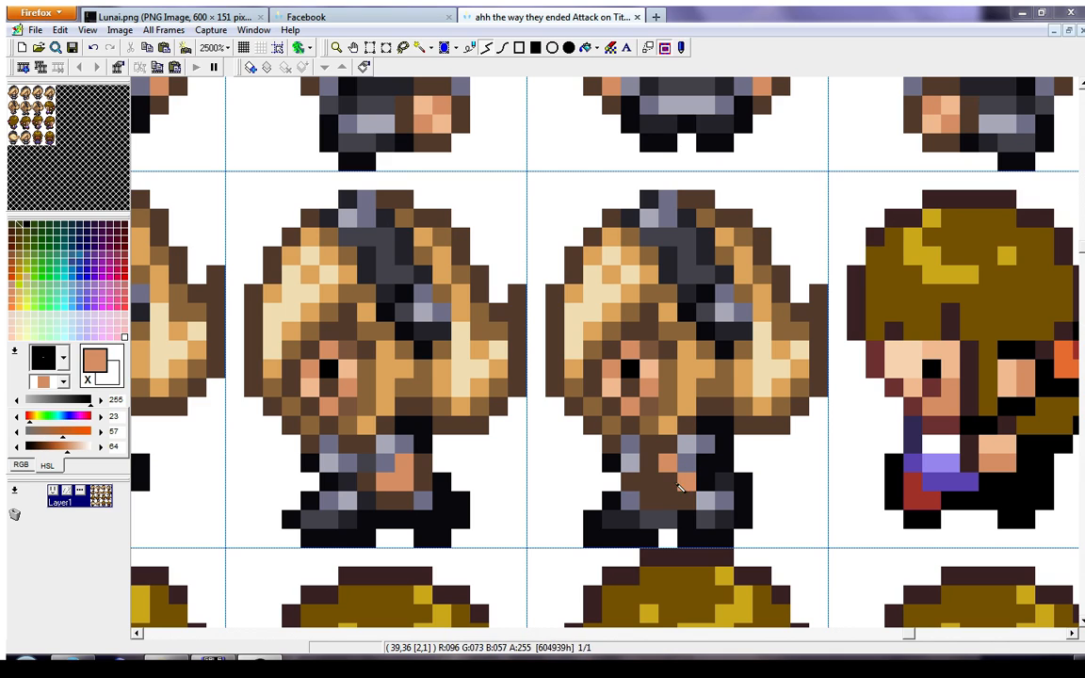
left_click_drag(676, 483, 652, 468)
right_click(636, 481)
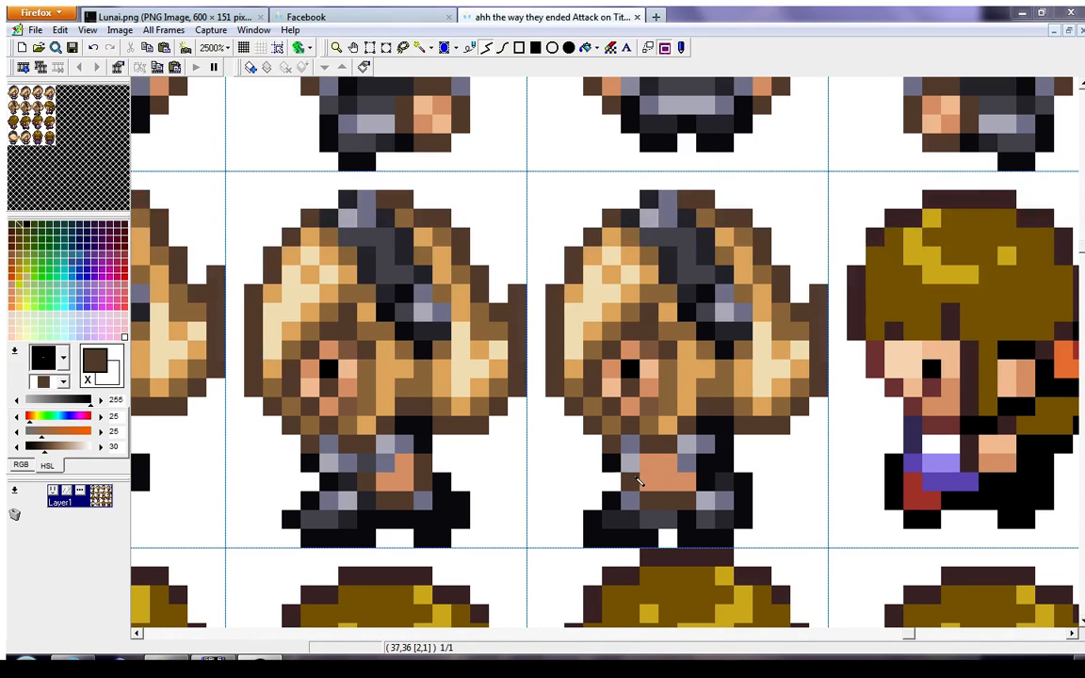
Fill the clothing behind the third side-facing frame's hand with dark grey and grey
right_click(708, 485)
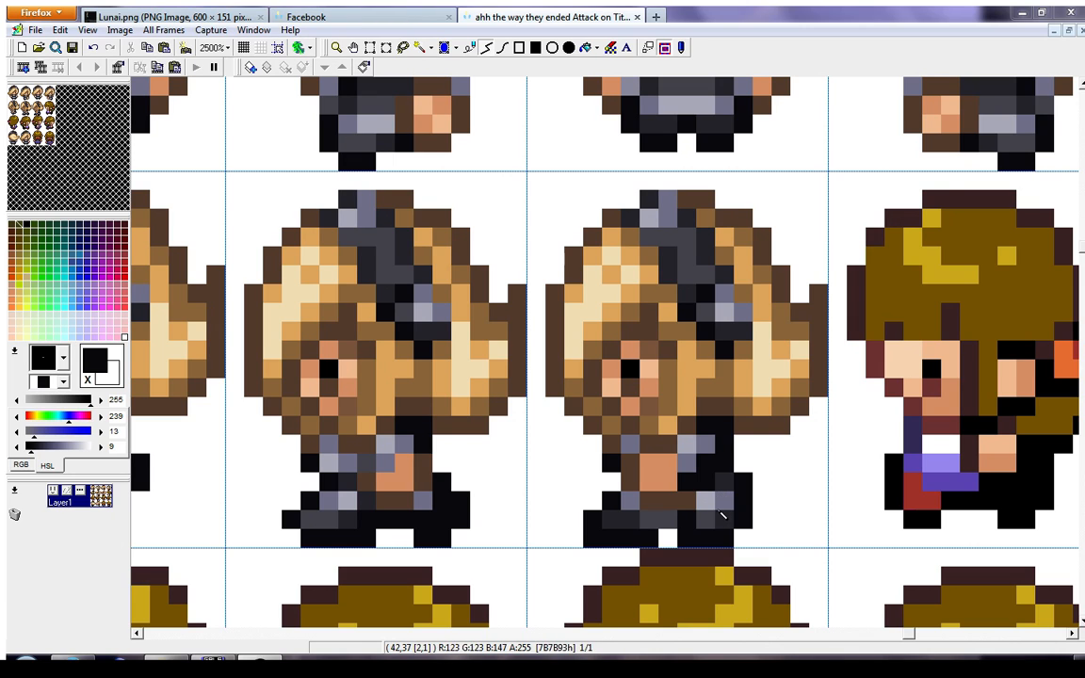
right_click(721, 504)
right_click(711, 533)
right_click(707, 517)
left_click_drag(705, 468, 694, 480)
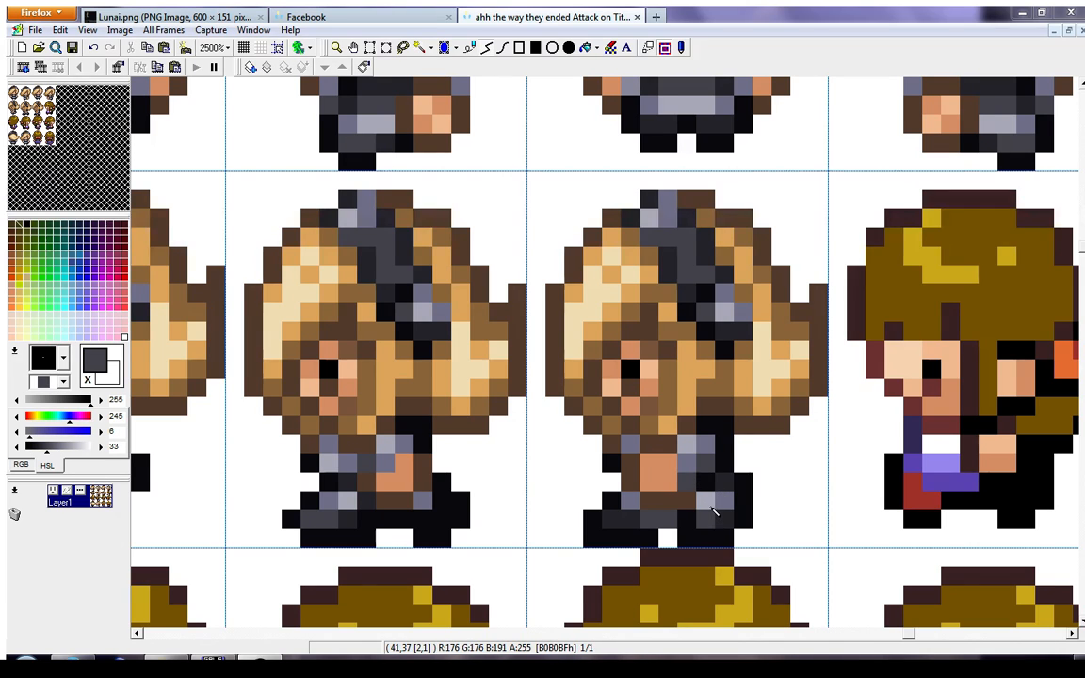
Shade the third side-facing frame's jacket hem blue-grey and light grey, and add a light grey pixel to its sleeve
right_click(721, 499)
right_click(722, 505)
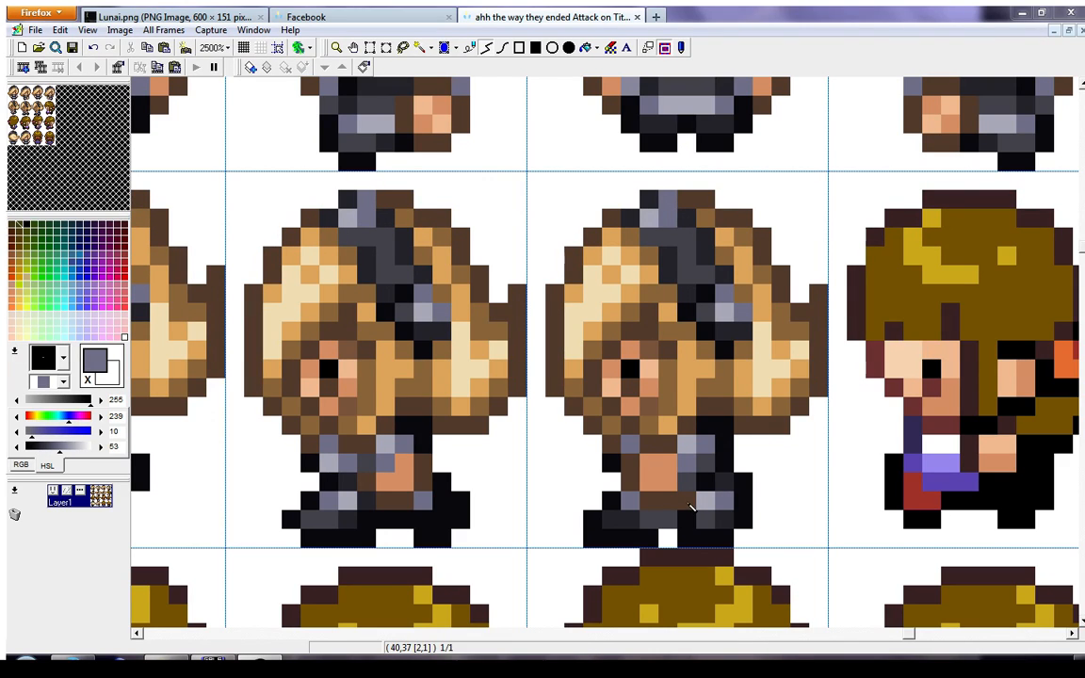
right_click(688, 499)
right_click(715, 497)
right_click(685, 445)
left_click(668, 462)
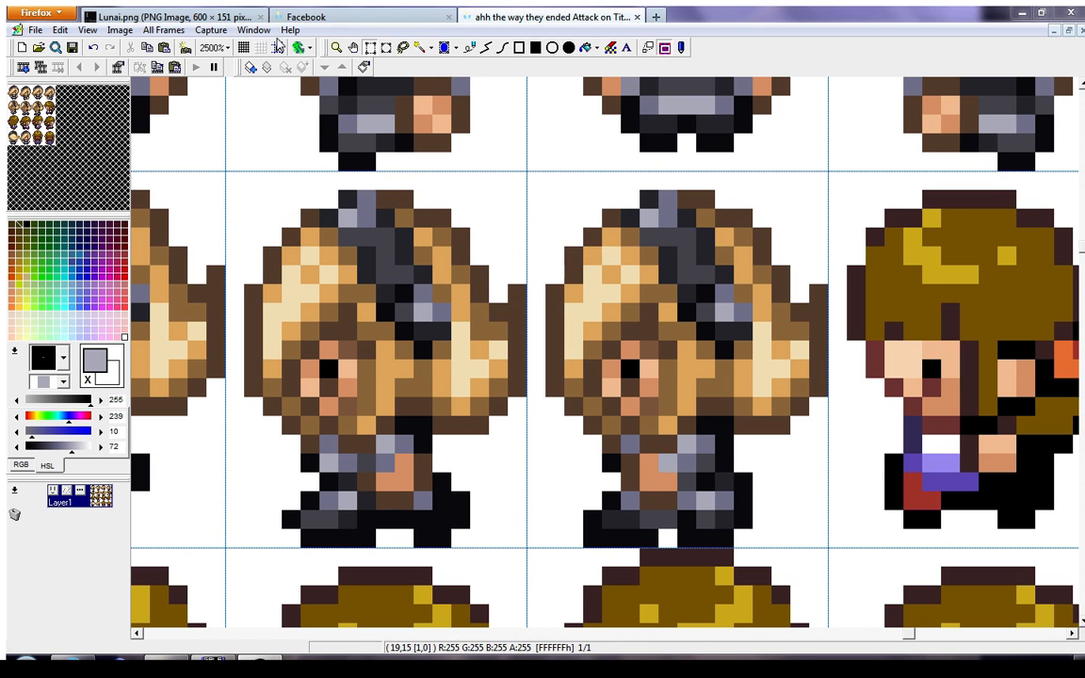
Move the third side-facing frame into the row's fourth cell and copy the first frame into the emptied third cell
left_click(606, 356)
left_click_drag(657, 389, 972, 413)
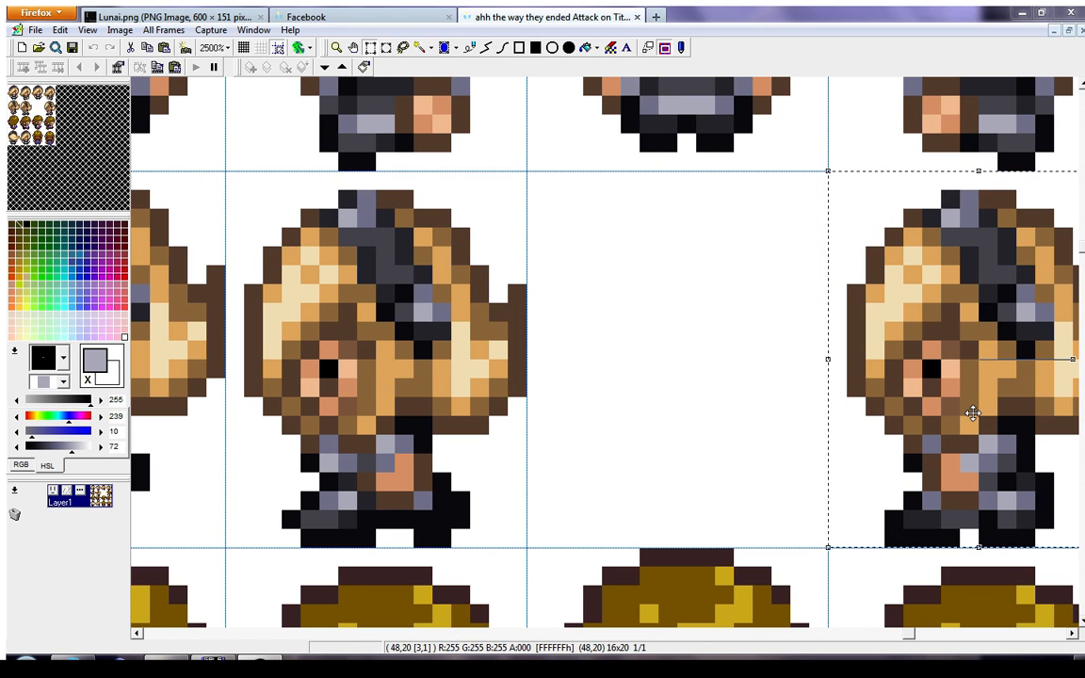
right_click(972, 413)
left_click(155, 633)
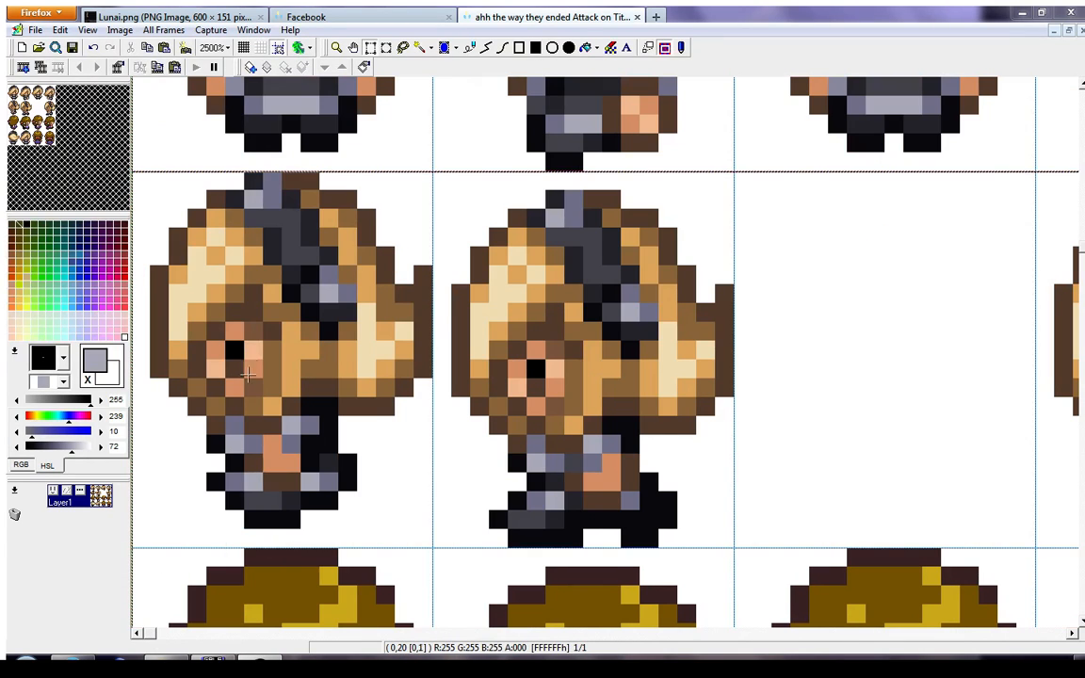
left_click(252, 363)
left_click_drag(242, 455, 818, 436)
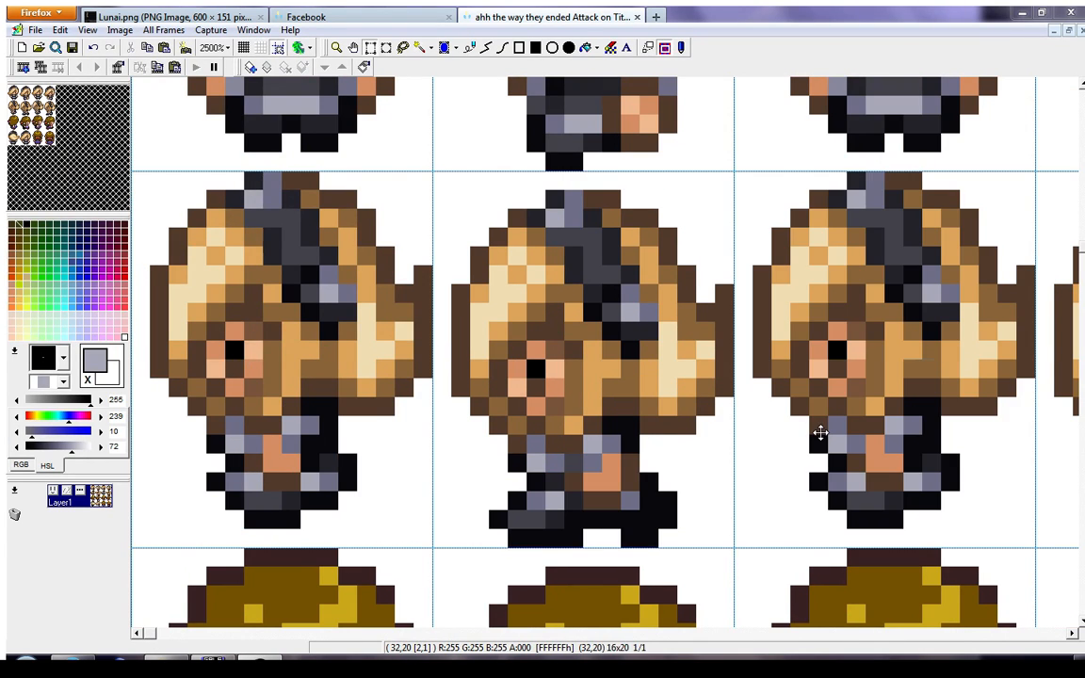
Copy the first side-facing frame into the first cell of the third row and flip it horizontally
scroll(502, 388, "down", 4)
scroll(499, 381, "up", 3)
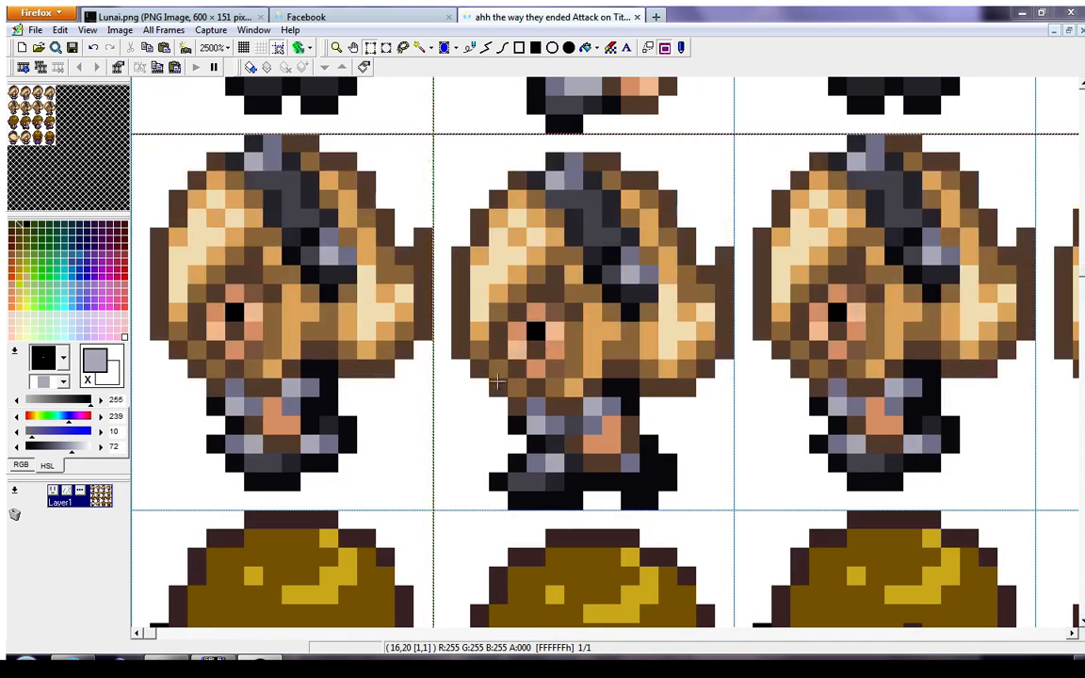
left_click(335, 48)
left_click(280, 48)
scroll(503, 367, "down", 4)
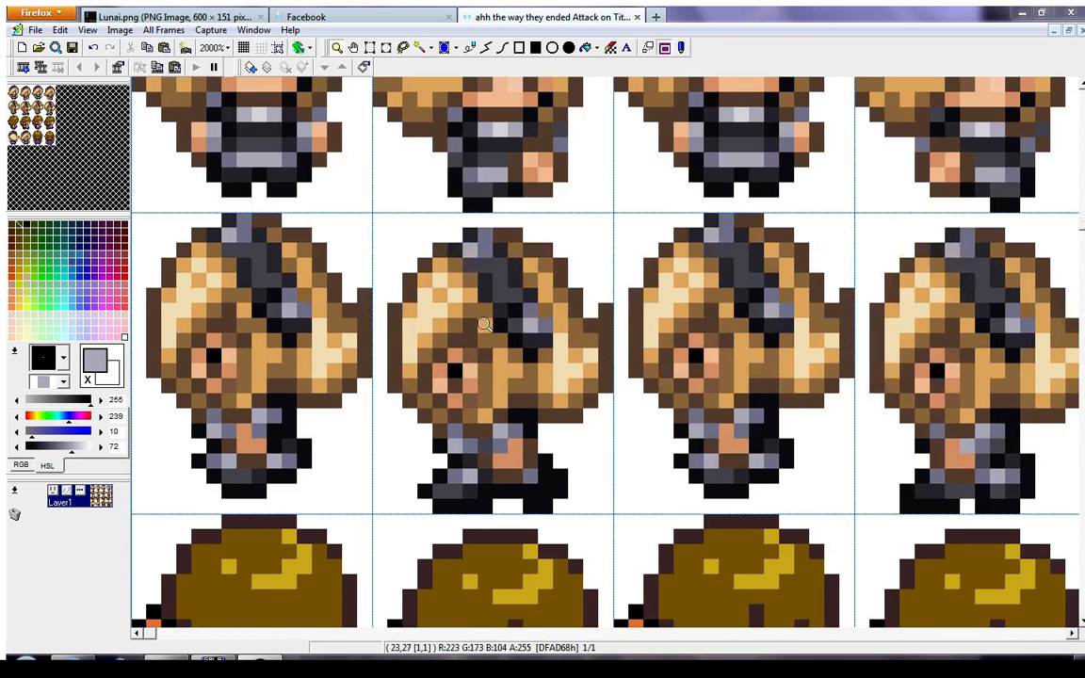
left_click(369, 48)
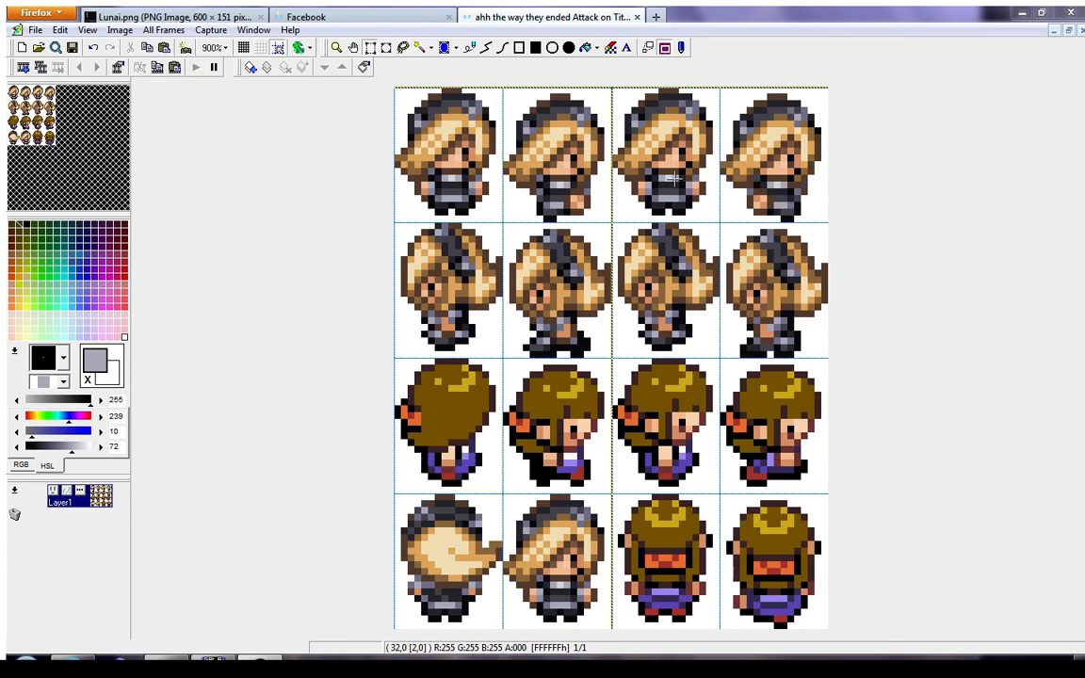
left_click(464, 268)
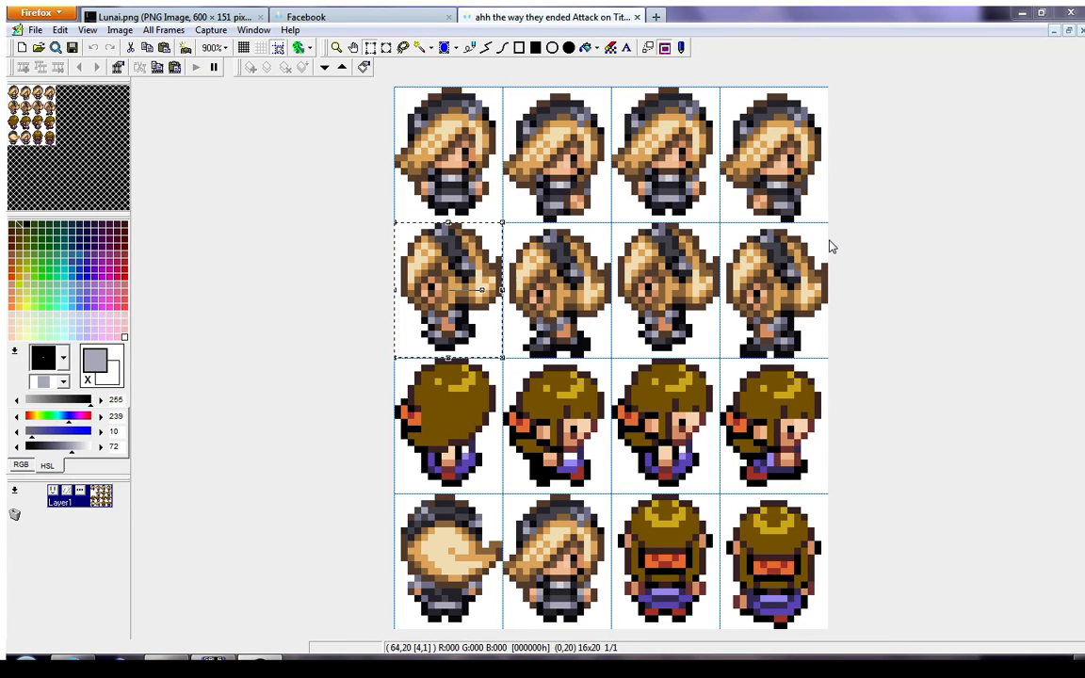
left_click_drag(421, 243, 423, 377)
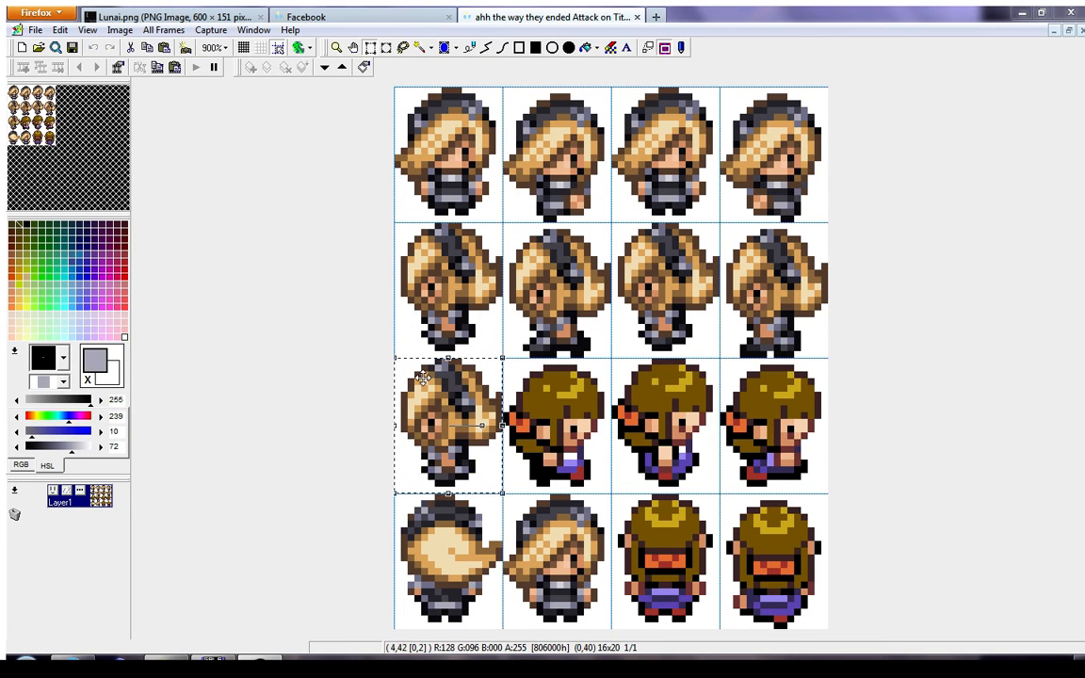
left_click(110, 32)
left_click(92, 48)
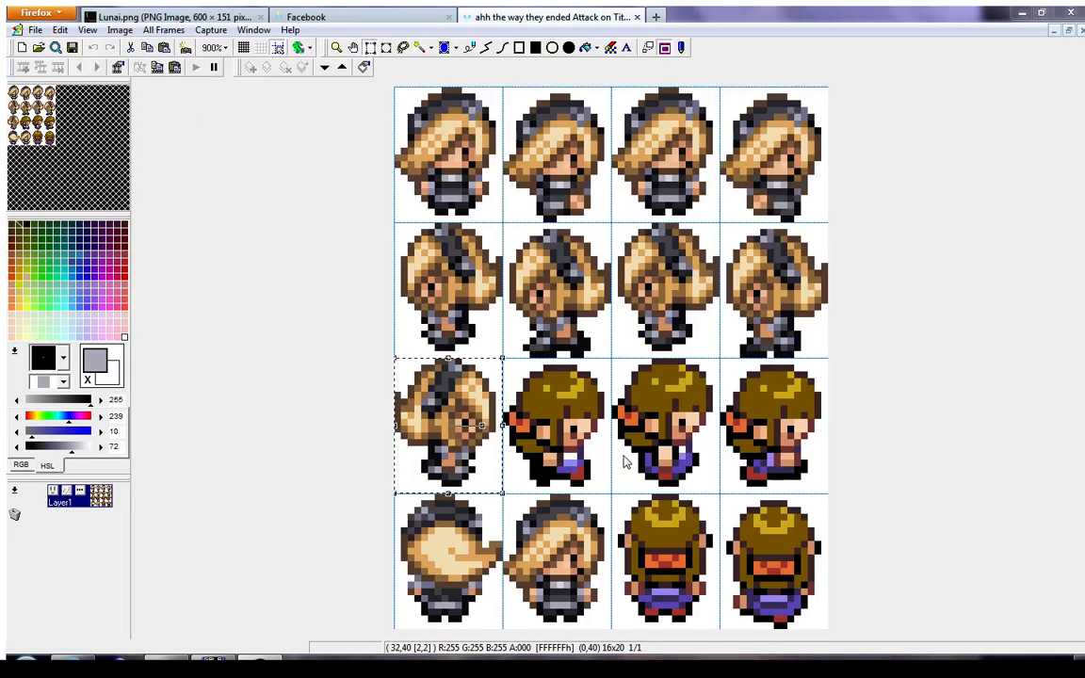
Copy the other three side-facing frames into the third row and flip each one horizontally to face the opposite way
left_click_drag(532, 273, 855, 268)
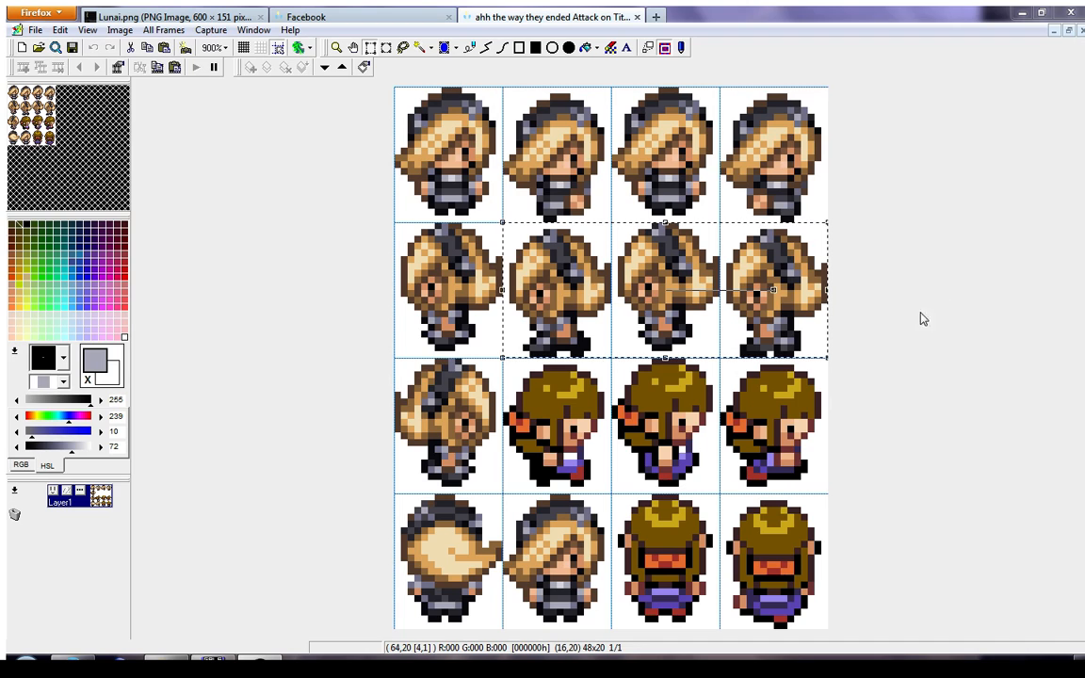
left_click_drag(504, 272, 504, 407)
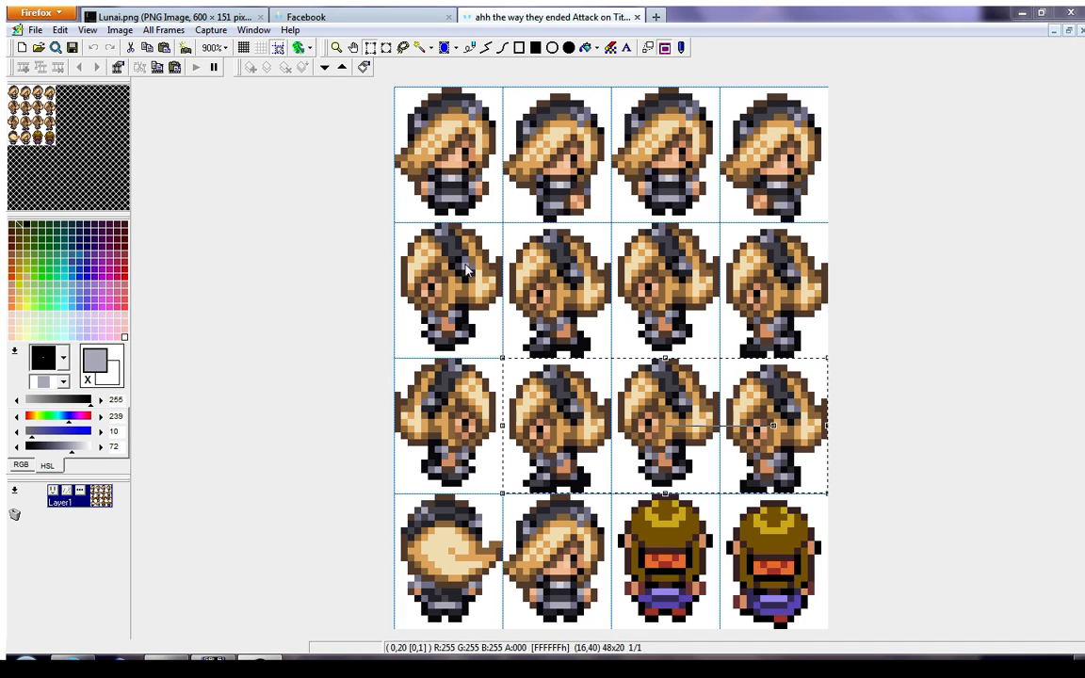
left_click(93, 47)
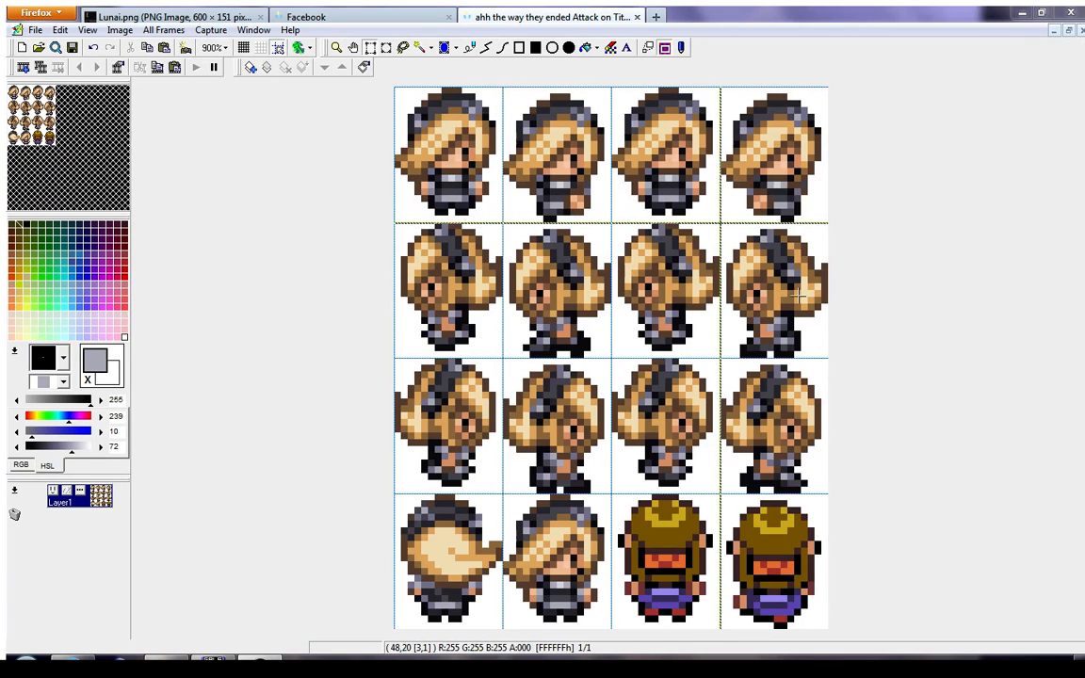
left_click(797, 296)
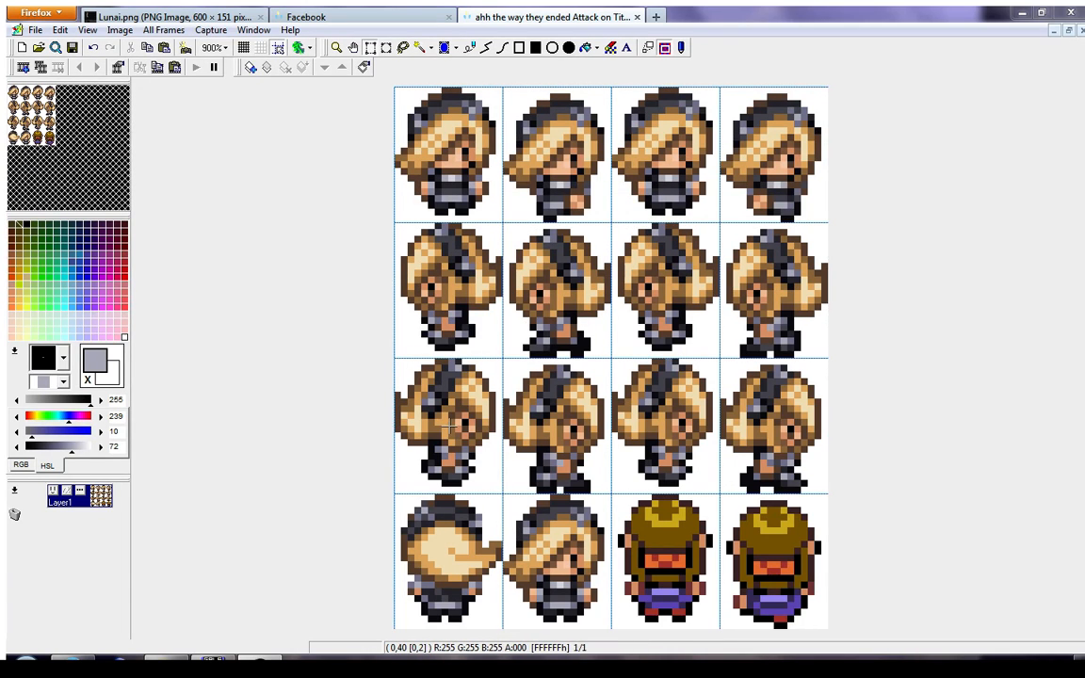
left_click(481, 425)
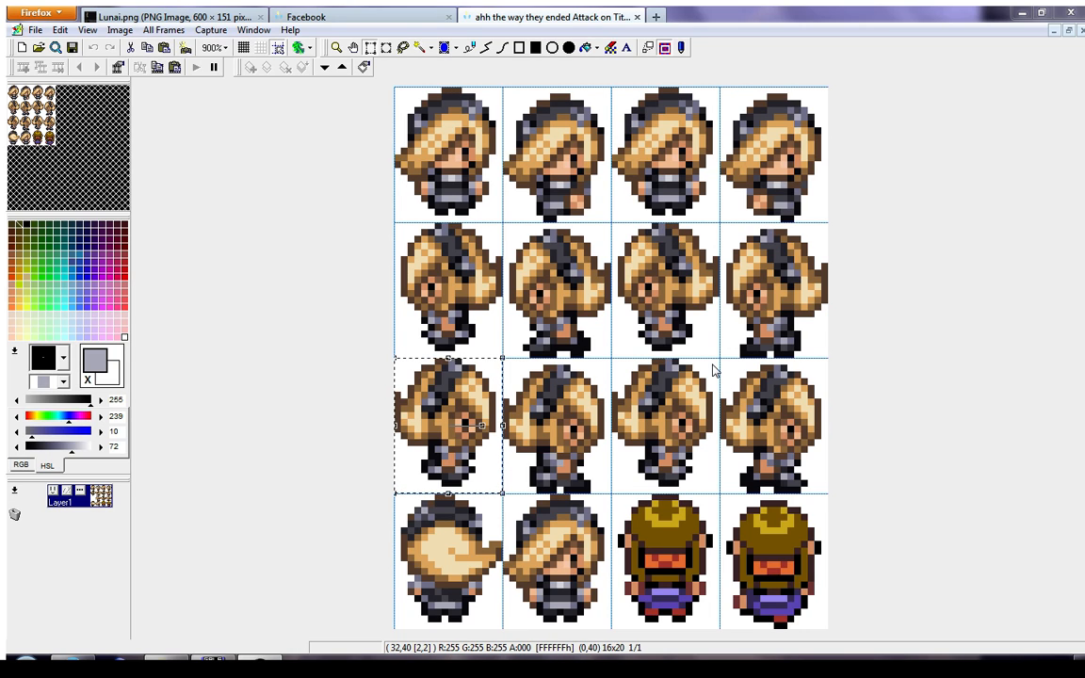
left_click(697, 394)
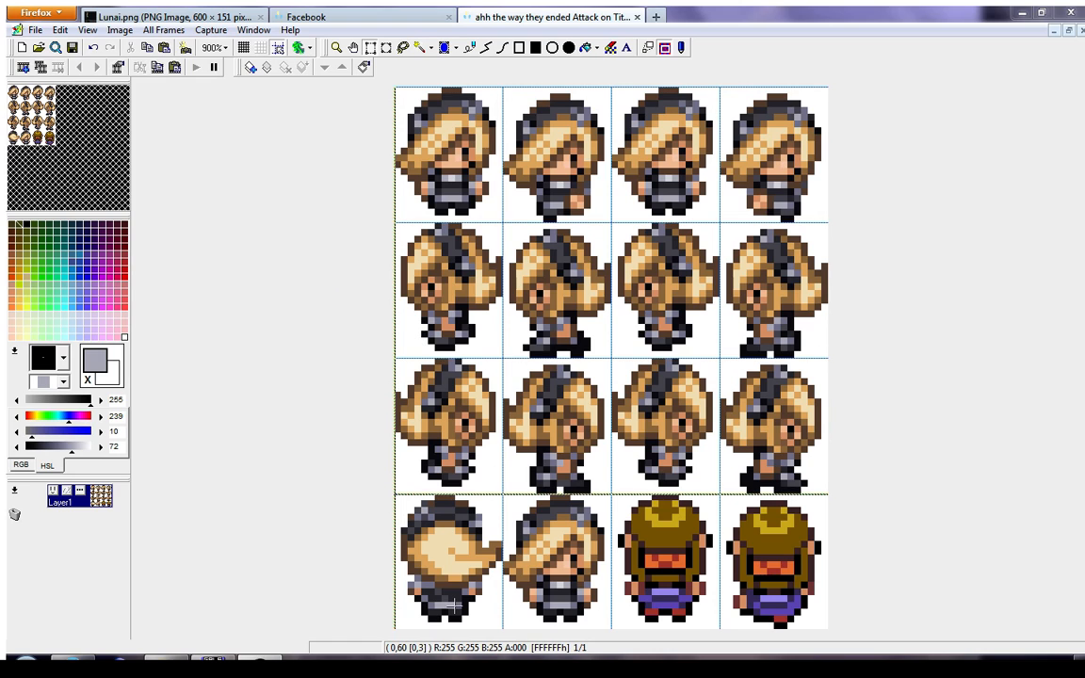
Copy the back-facing frame into the second cell of the bottom row, replacing the front-facing sprite there
left_click_drag(395, 494, 503, 628)
left_click_drag(446, 584, 554, 586)
left_click(554, 586)
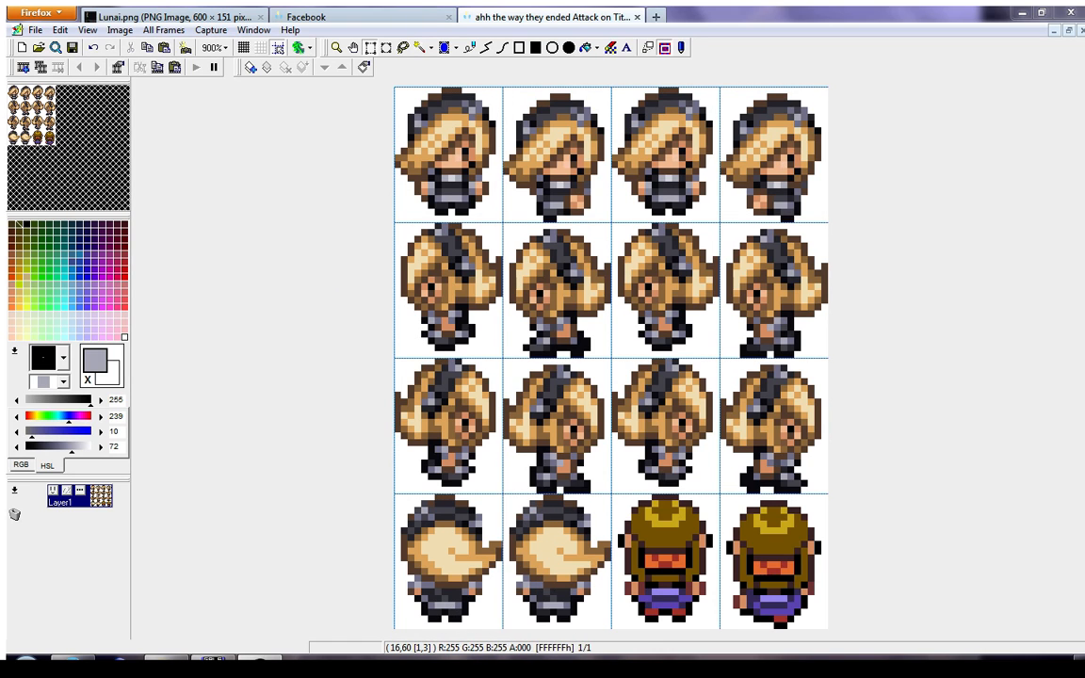
Move the back-facing sprite in the bottom row's second cell down by one pixel
left_click(278, 54)
left_click(336, 48)
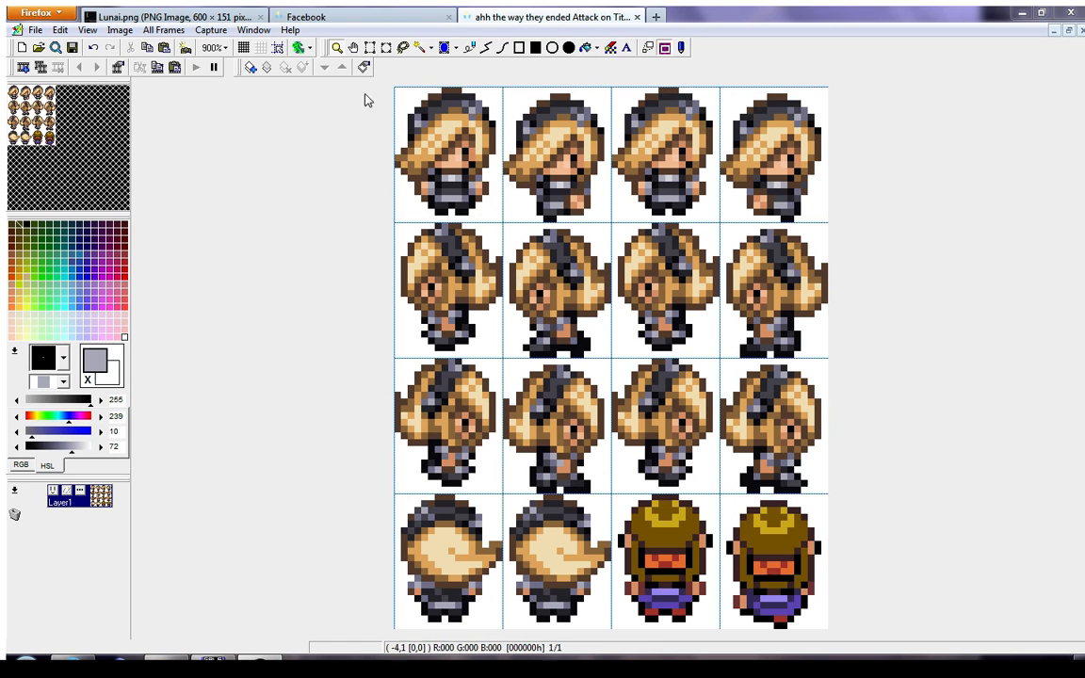
left_click(541, 545)
left_click(543, 546)
left_click(545, 544)
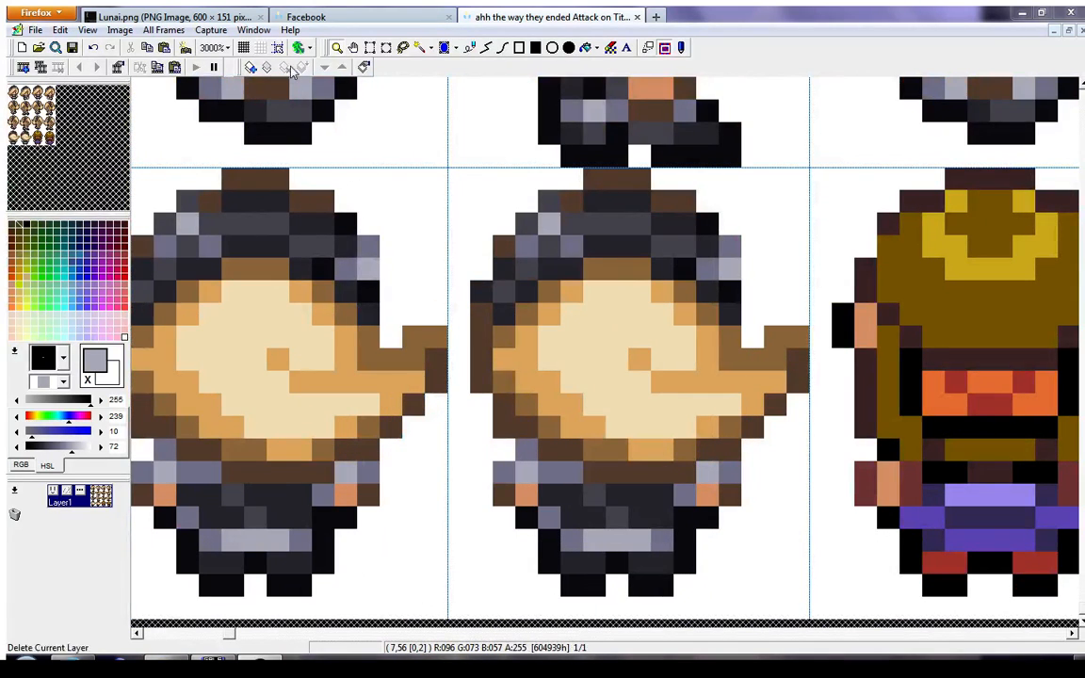
left_click(370, 51)
left_click_drag(461, 186, 823, 611)
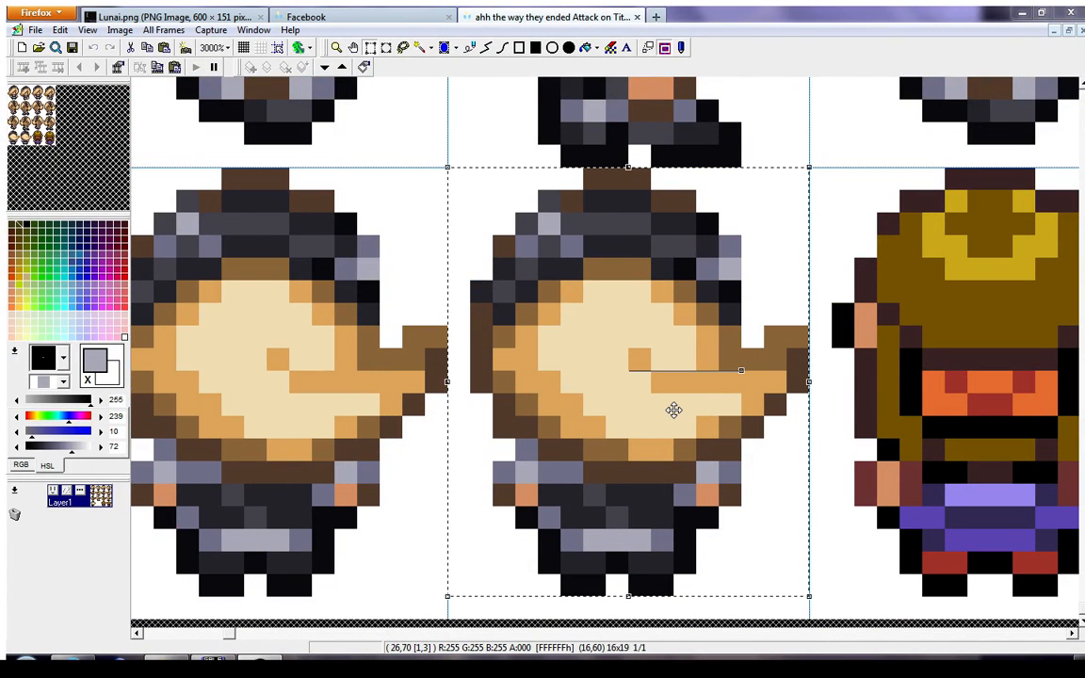
left_click_drag(673, 410, 687, 436)
right_click(688, 434)
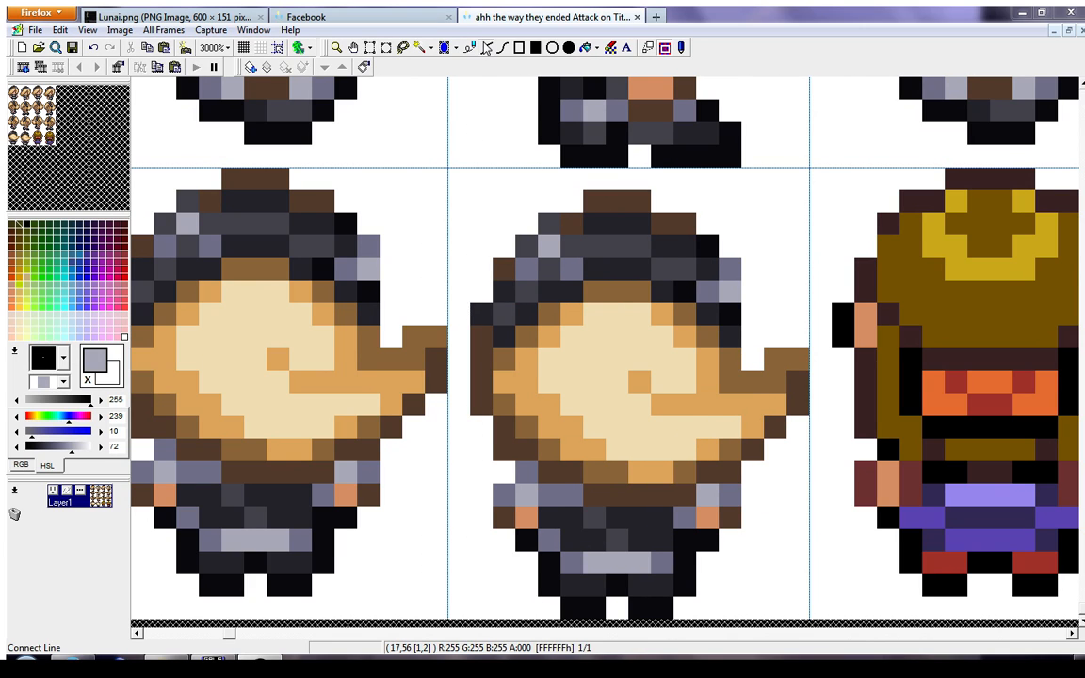
Erase the second back-facing frame's right foot and widen its left foot with near-black pixels to form a stride
left_click(484, 44)
right_click(655, 608)
left_click(644, 590)
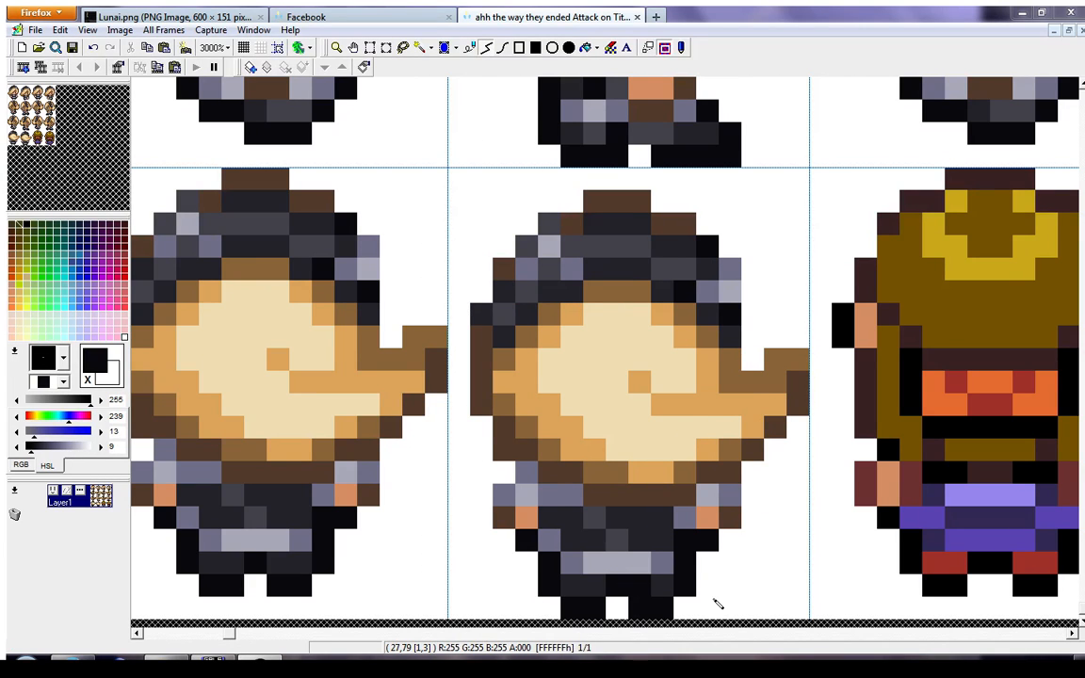
right_click(716, 603)
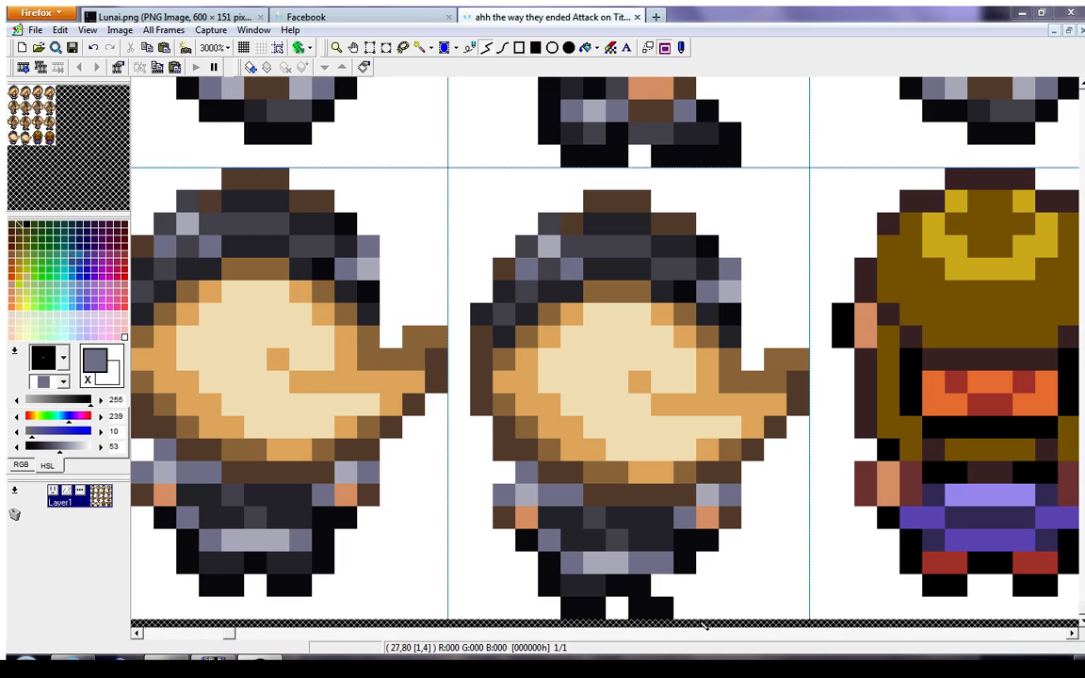
right_click(695, 606)
left_click_drag(669, 607, 647, 610)
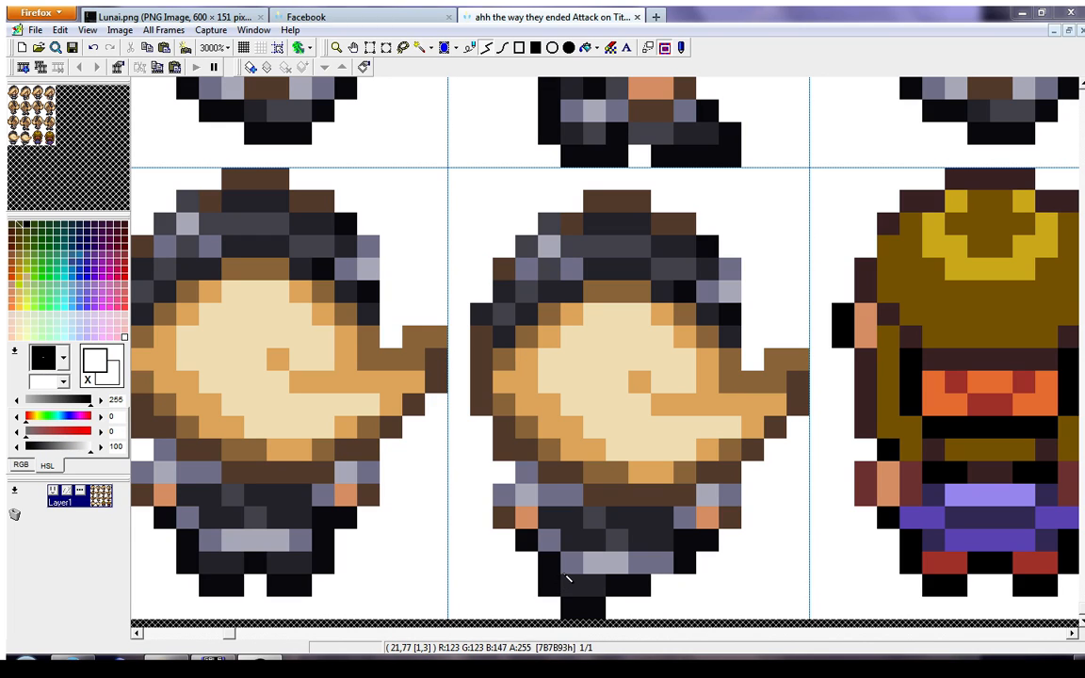
right_click(576, 571)
right_click(555, 589)
left_click(554, 607)
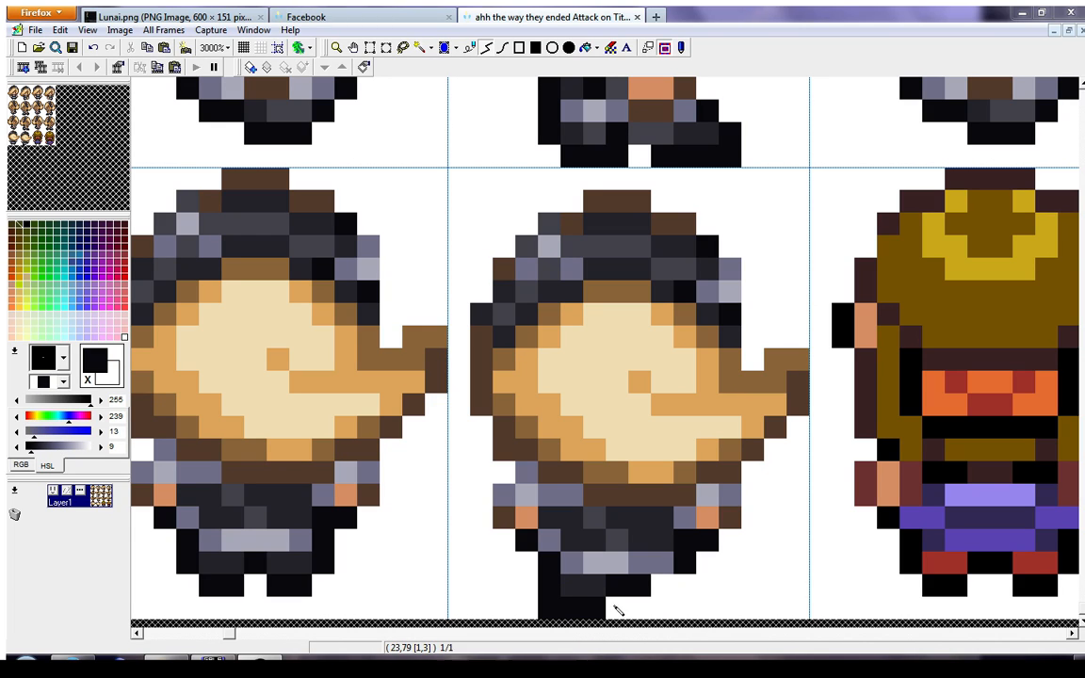
left_click(617, 608)
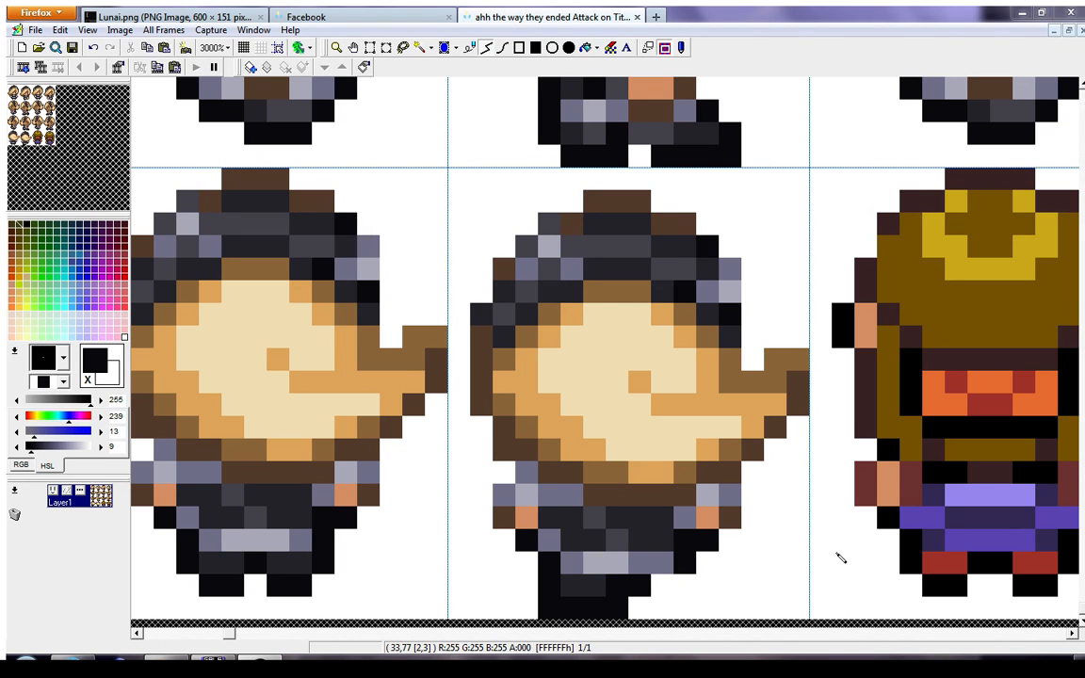
Lower the right hand of the second back-facing frame, painting two skin-coloured pixels with a dark brown outline
scroll(841, 557, "up", 5)
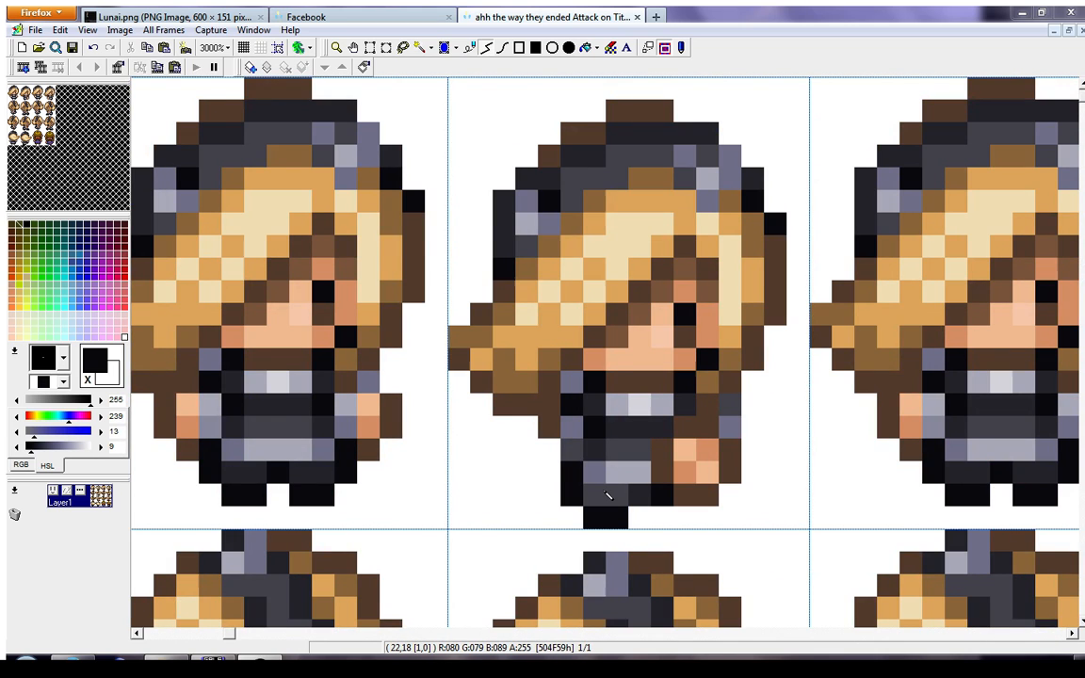
scroll(623, 467, "down", 1)
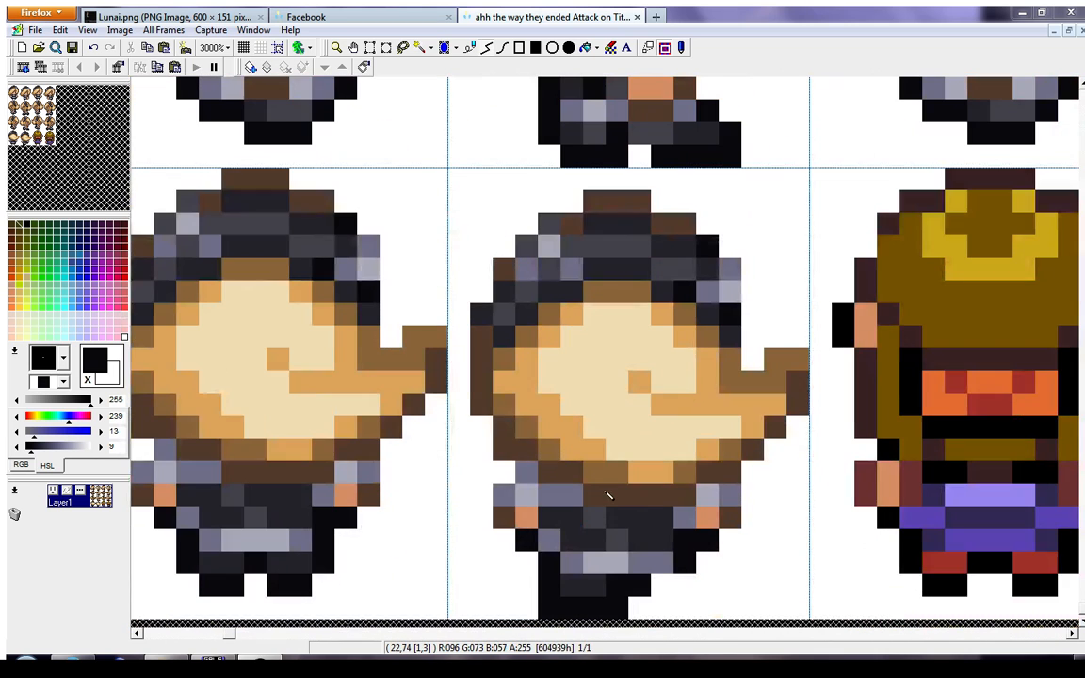
right_click(738, 523)
left_click_drag(733, 538, 727, 547)
left_click(717, 563)
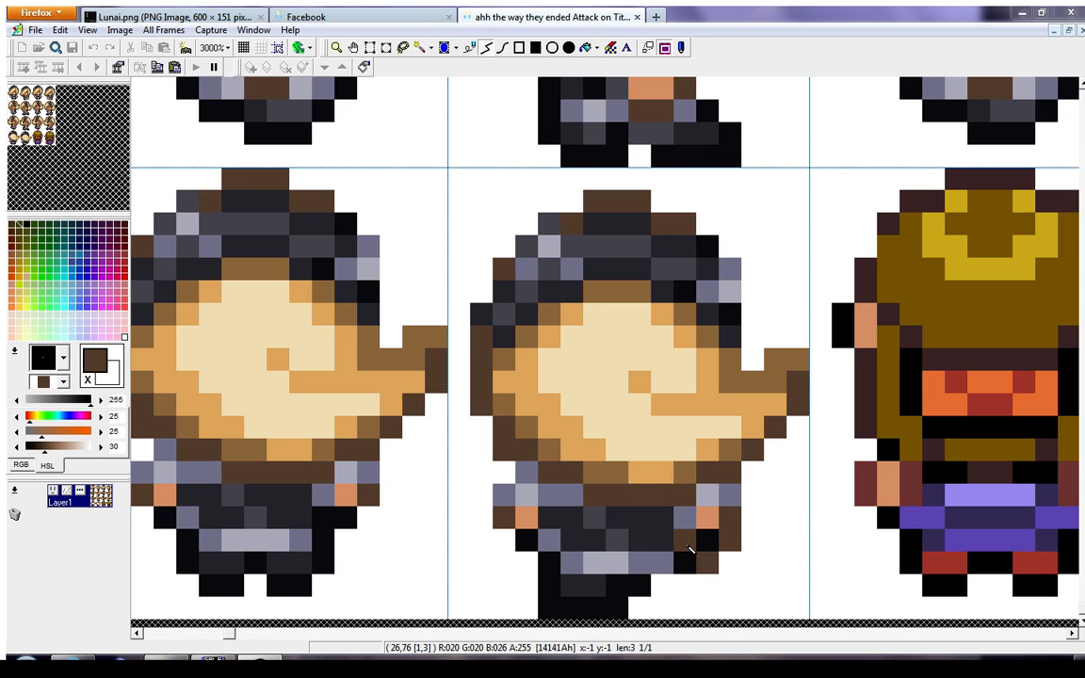
right_click(707, 517)
left_click(713, 544)
left_click(687, 539)
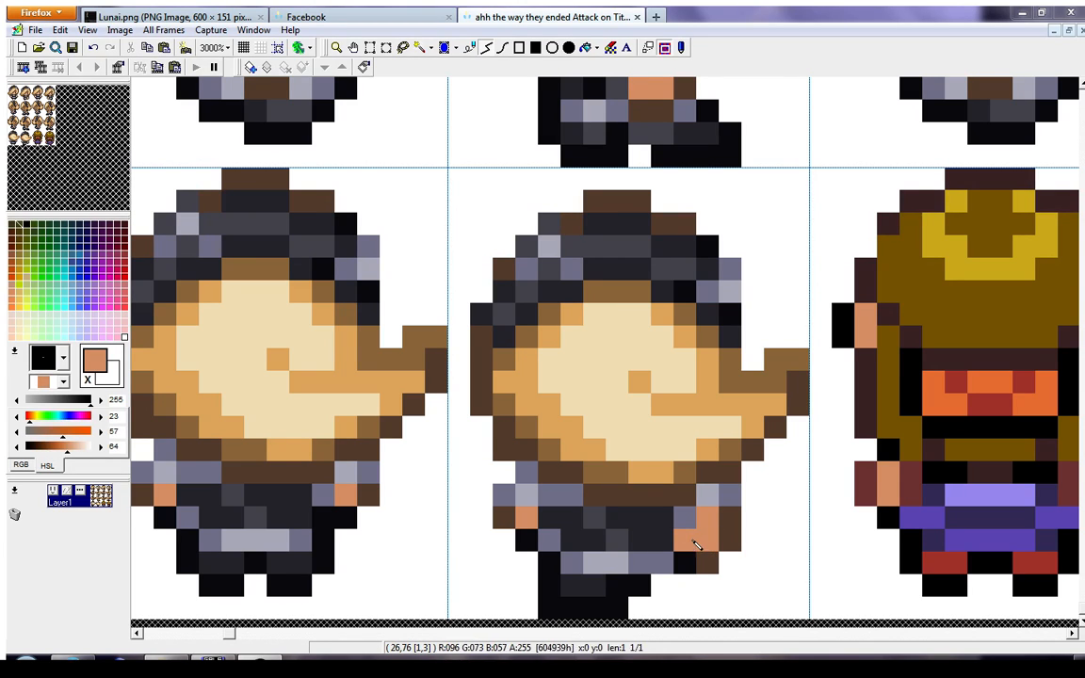
right_click(707, 563)
left_click(687, 562)
left_click(665, 541)
Shade the right sleeve above the lowered hand with medium grey, light grey and dark grey pixels
right_click(685, 517)
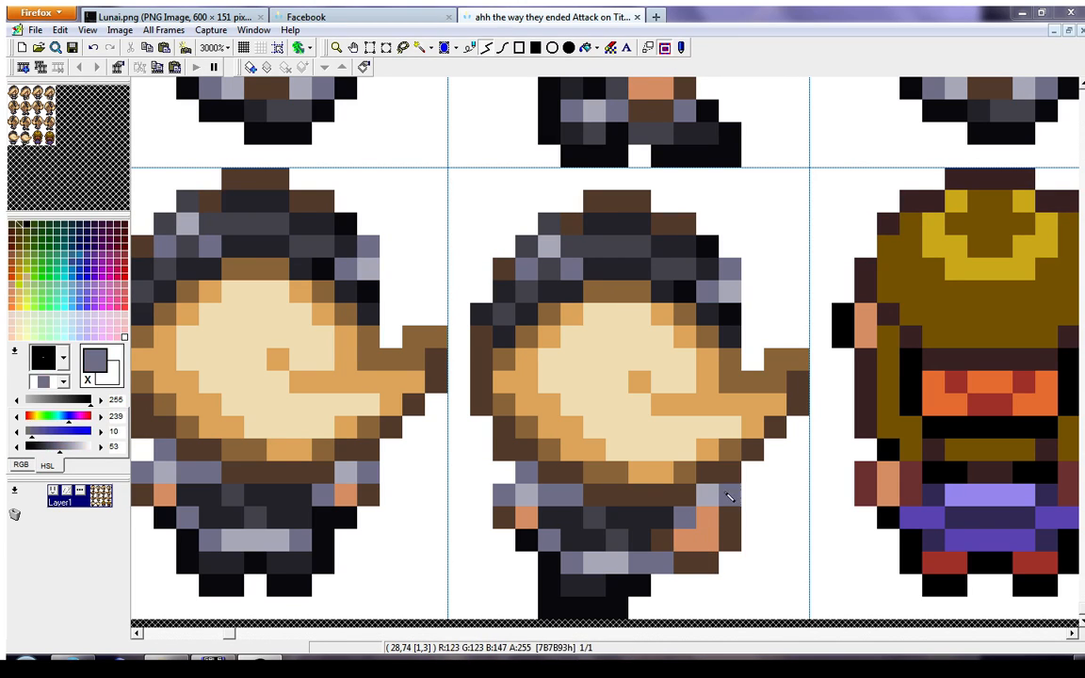
left_click(708, 517)
right_click(710, 492)
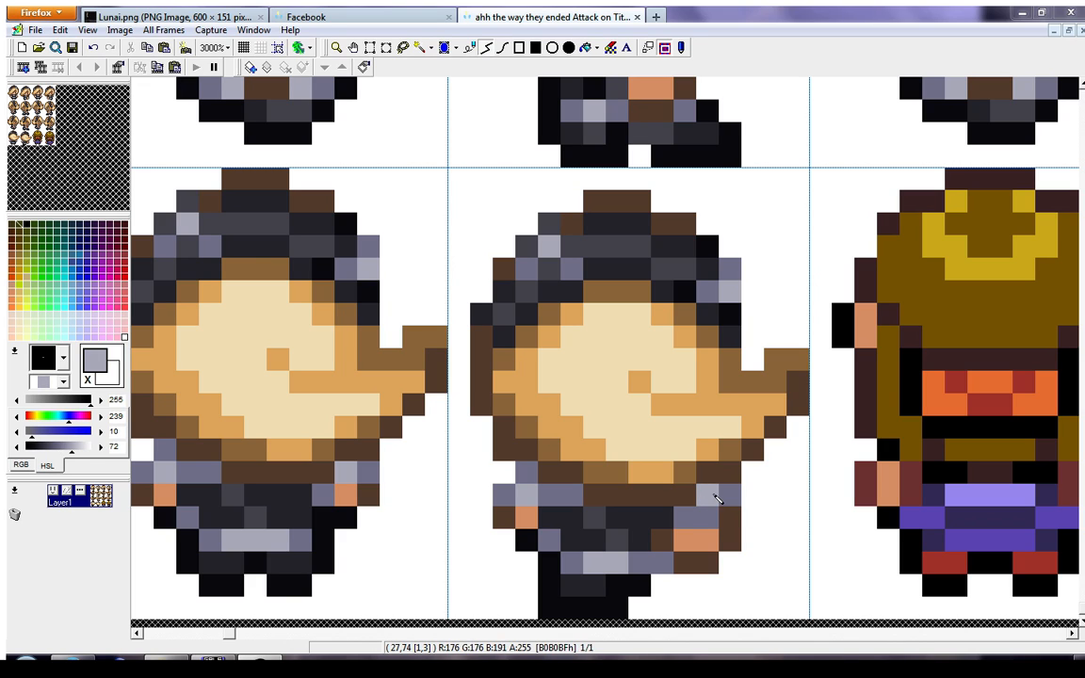
left_click(708, 516)
right_click(658, 533)
left_click(728, 503)
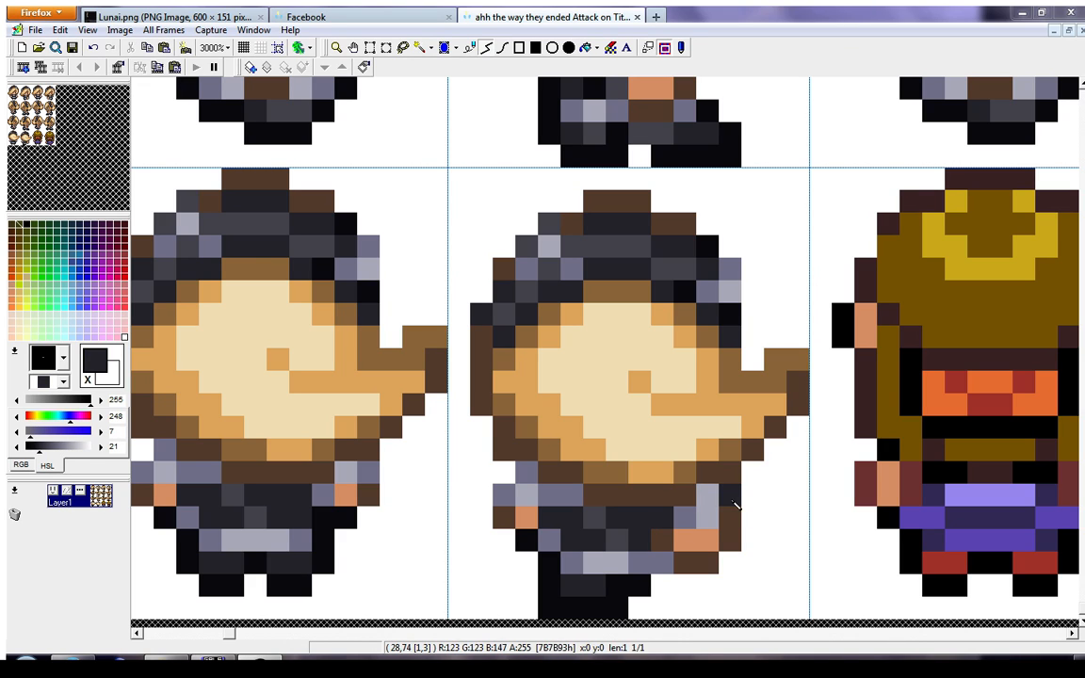
right_click(619, 539)
left_click(669, 519)
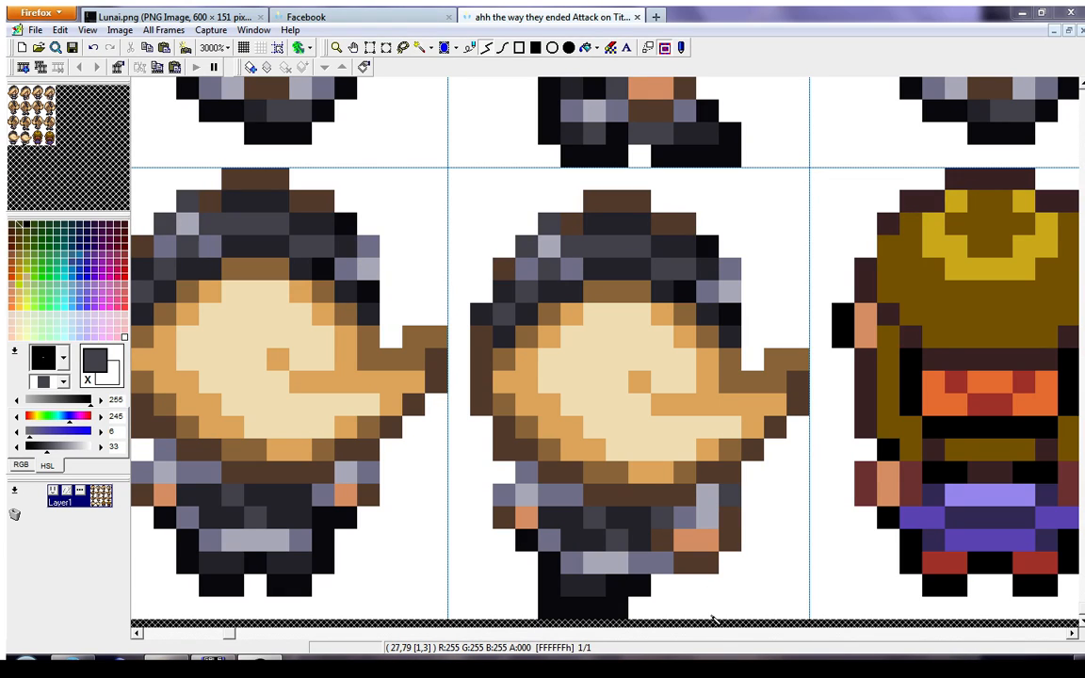
Erase the left hand and outer sleeve of the second back-facing frame and darken the remaining elbow pixel
right_click(510, 519)
mouse_move(524, 499)
left_mouse_down()
mouse_move(509, 477)
mouse_move(522, 538)
left_mouse_up()
right_click(481, 544)
right_click(556, 530)
left_click(525, 539)
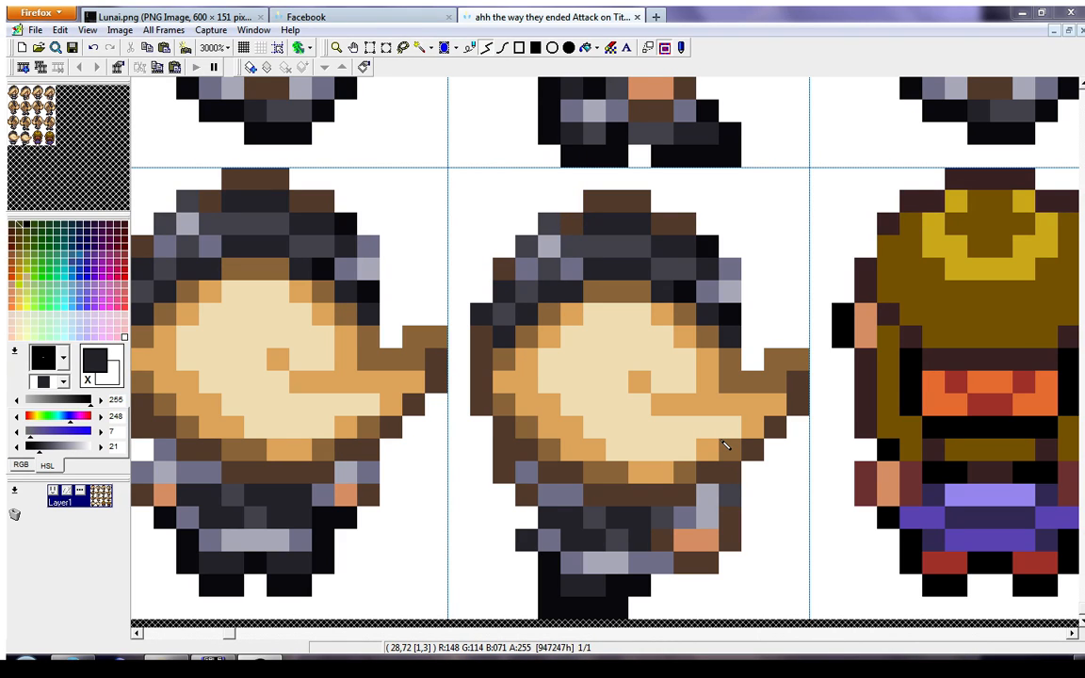
Copy the second back-facing frame into the bottom row's fourth cell and the first frame into the third cell
left_click(336, 47)
right_click(506, 252)
right_click(688, 489)
right_click(693, 497)
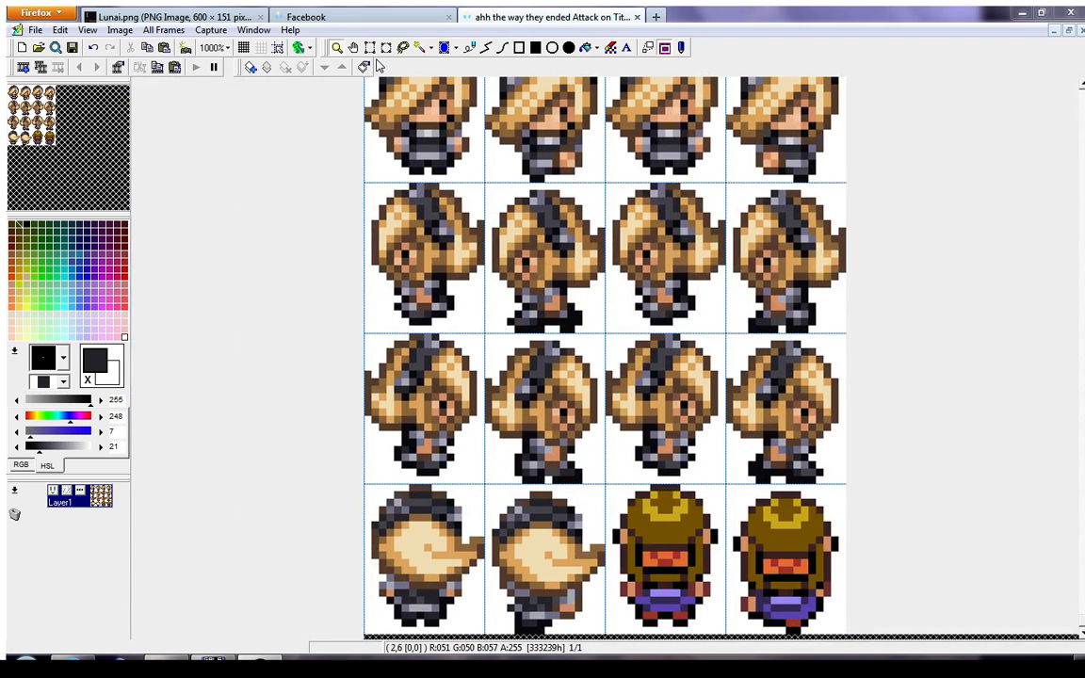
left_click(371, 48)
left_click(278, 49)
left_click_drag(541, 522, 753, 590)
right_click(753, 590)
left_click_drag(479, 581, 644, 587)
right_click(642, 585)
left_click(280, 48)
left_click(336, 48)
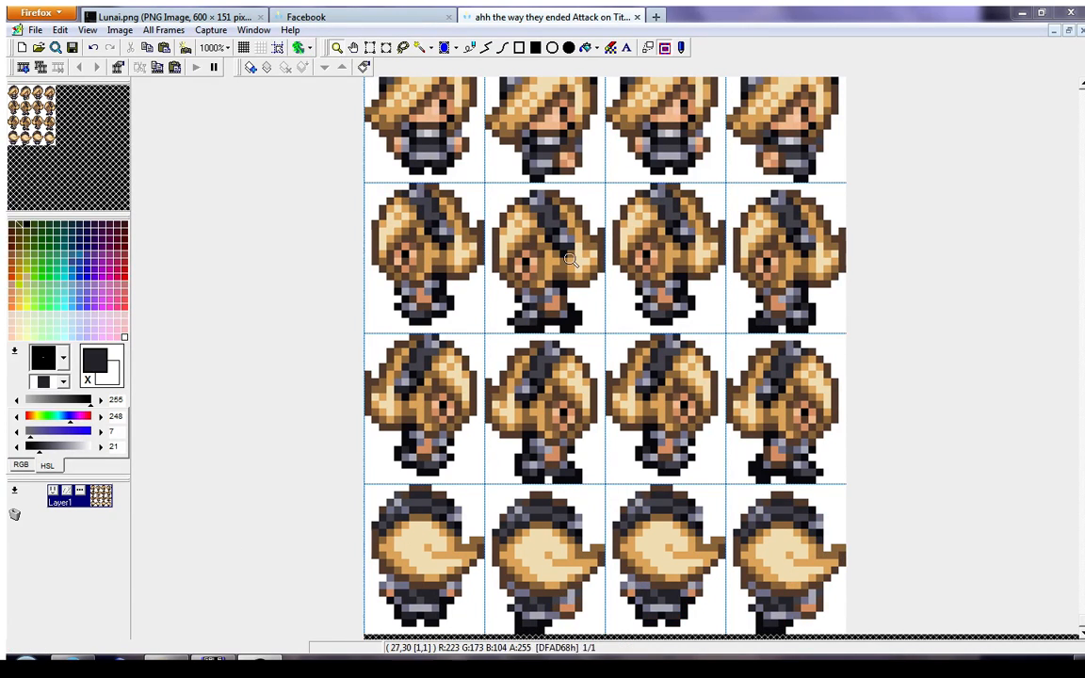
Flip the back-facing sprite in the bottom row's fourth cell horizontally
left_click(835, 543)
left_click(834, 527)
left_click(812, 467)
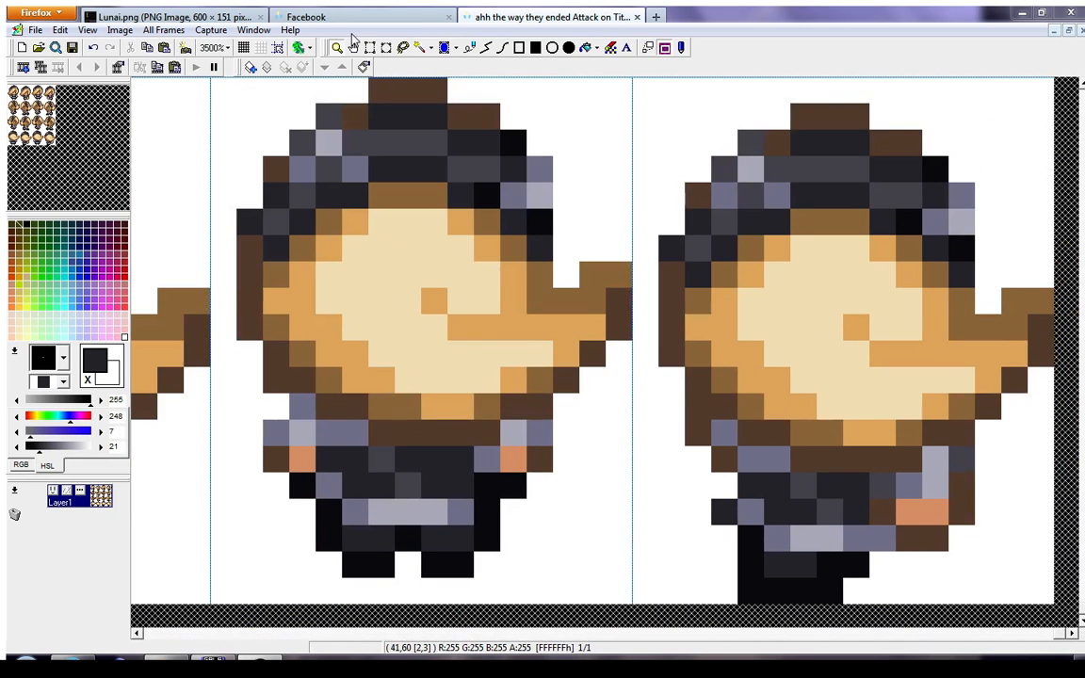
left_click(368, 48)
left_click(278, 48)
left_click(859, 316)
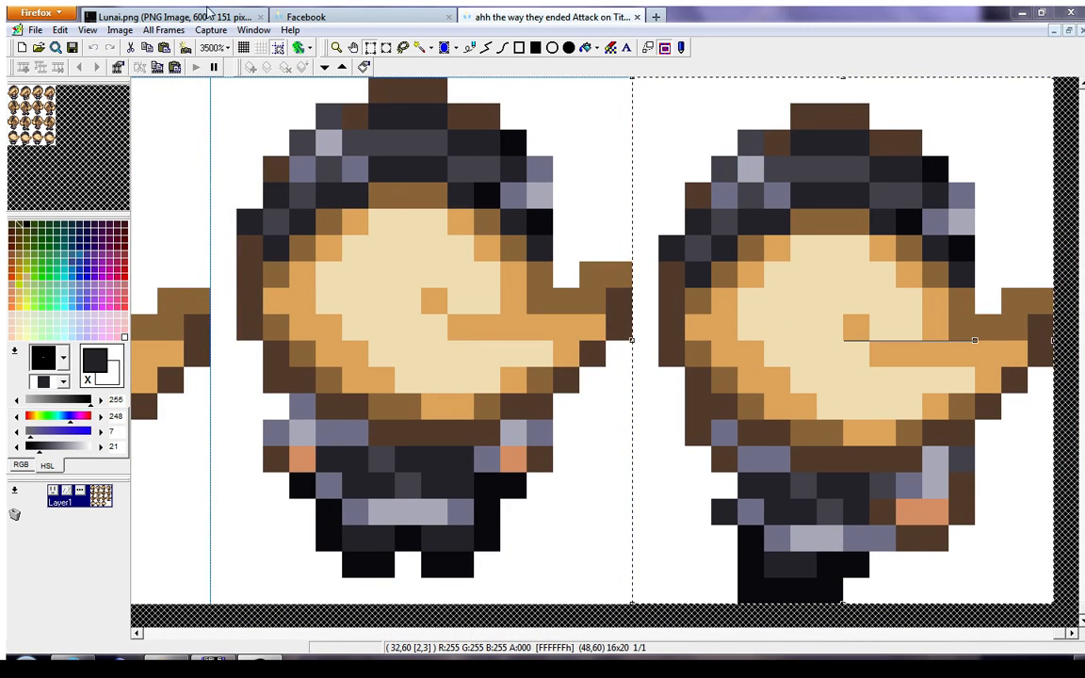
left_click(116, 31)
left_click(111, 48)
left_click(458, 283)
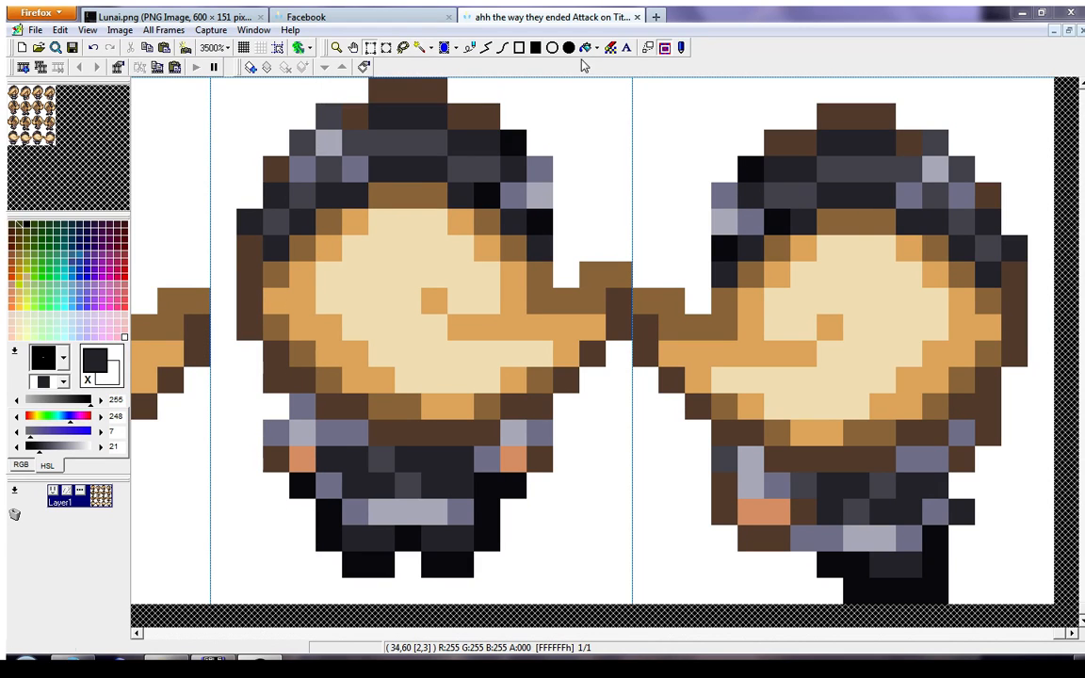
Flip only the upper 16×12 pixel head area of the fourth back-facing frame horizontally to restore the hair's direction
left_click_drag(639, 109, 1067, 426)
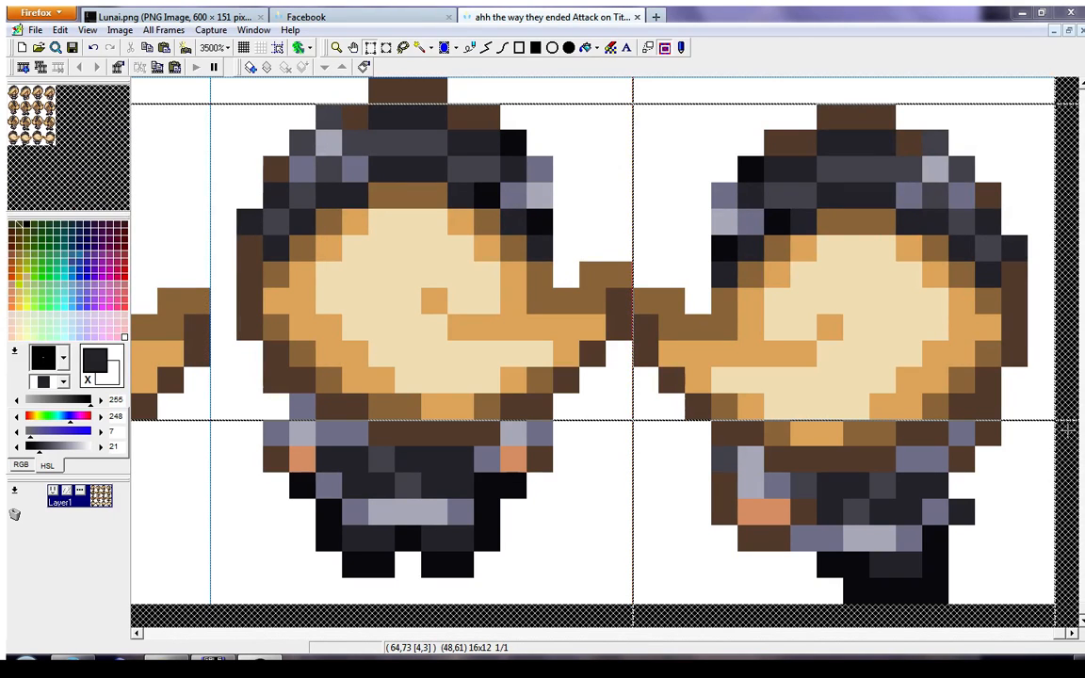
left_click_drag(1067, 426, 1041, 421)
left_click(120, 31)
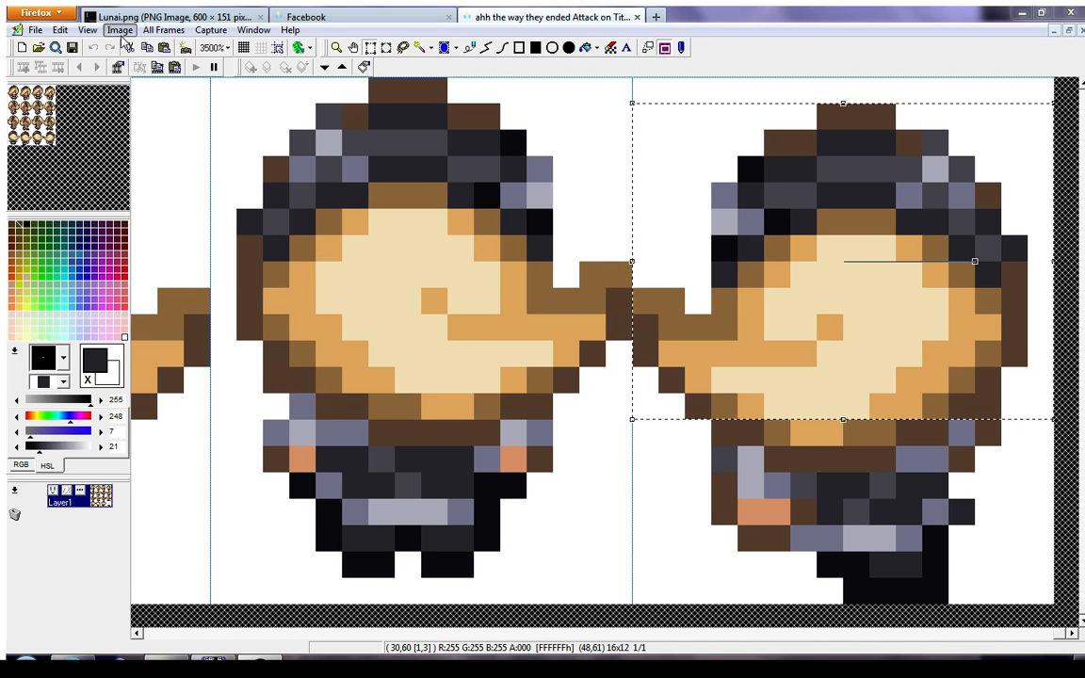
left_click(120, 51)
left_click(825, 471)
Flip the 9×2 pixel neck strip below the fourth frame's head horizontally and shift it one pixel right
left_click_drag(723, 427, 942, 466)
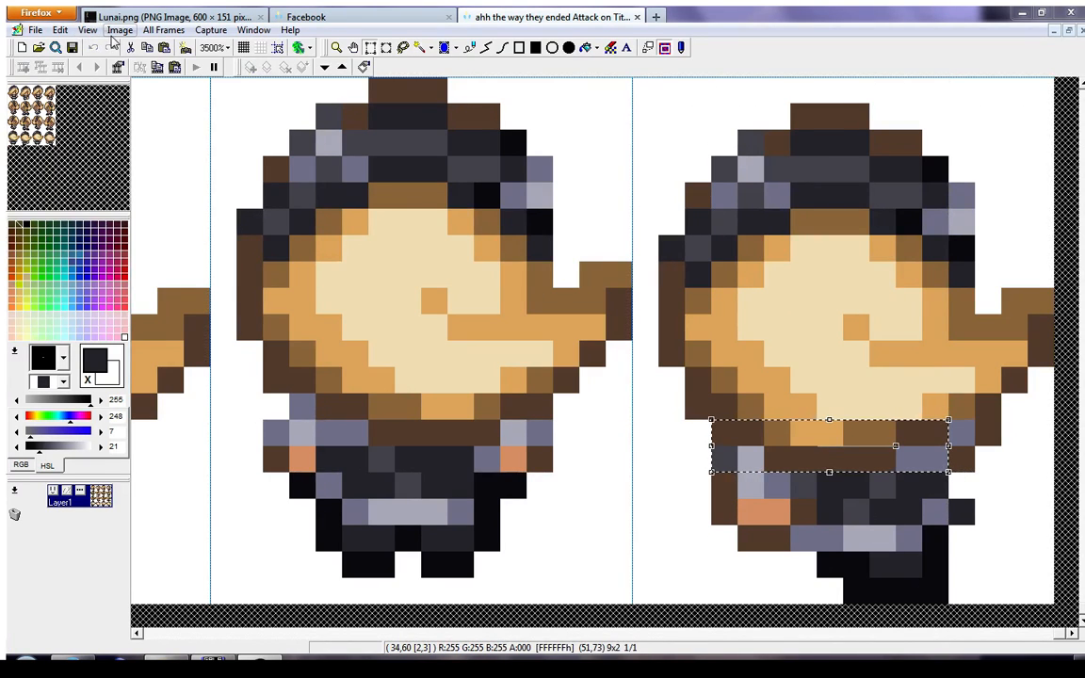
left_click(121, 31)
left_click(120, 51)
left_click_drag(754, 430, 773, 428)
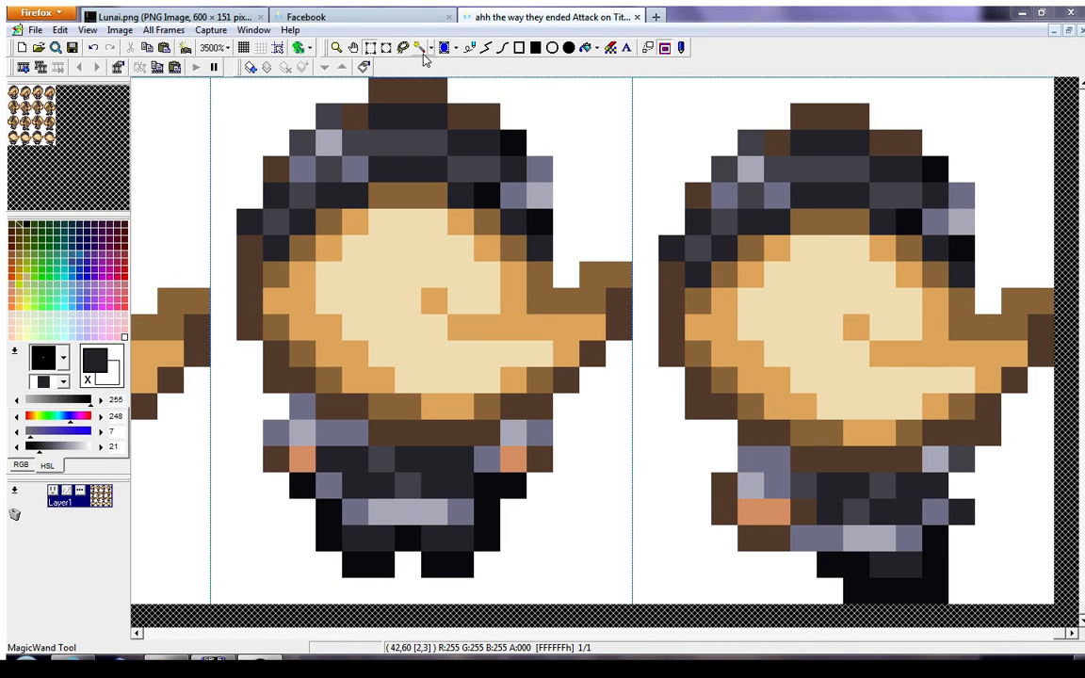
Repaint the fourth back-facing frame's shoulders with light and dark grey on the left sleeve and brown and grey on the right
left_click(486, 47)
right_click(752, 495)
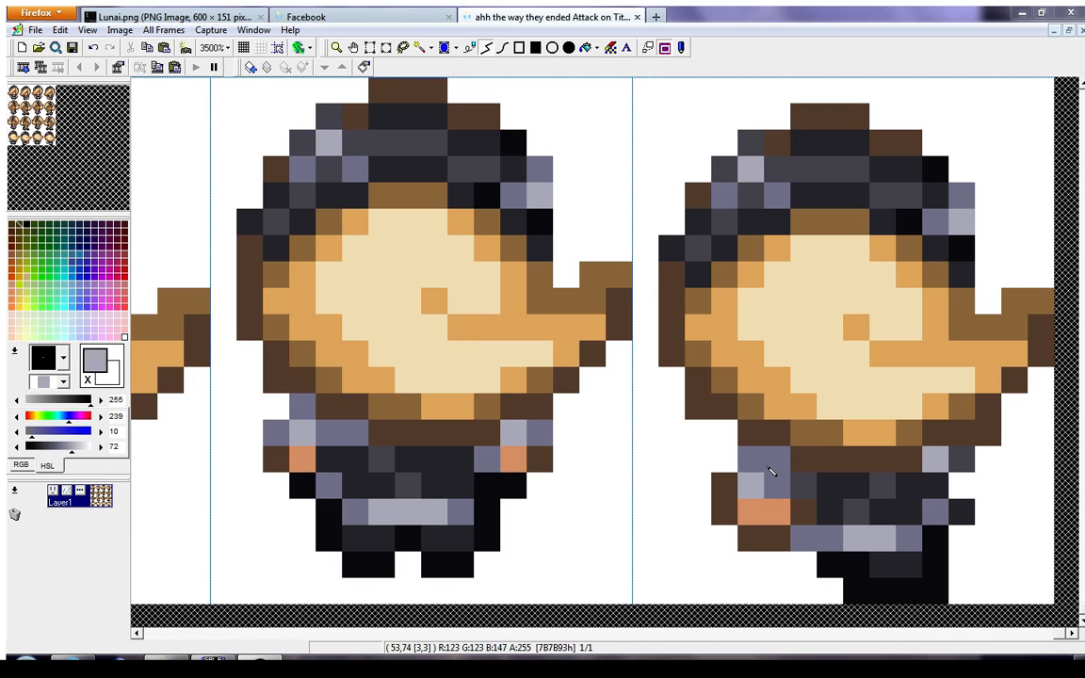
left_click(772, 465)
right_click(745, 439)
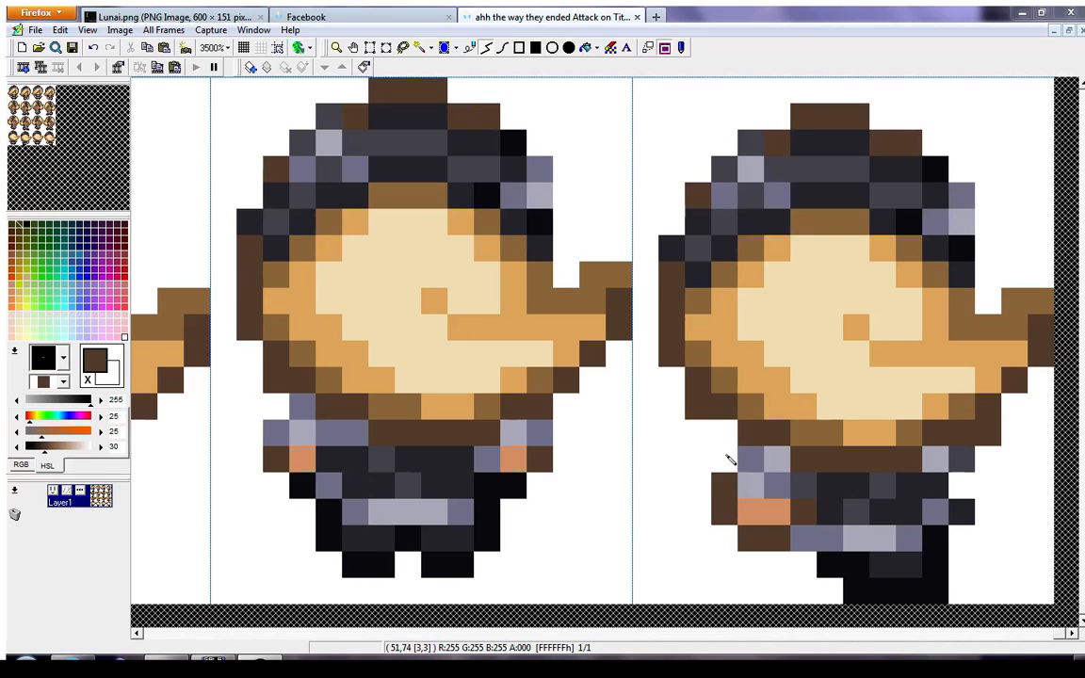
right_click(799, 489)
left_click(725, 460)
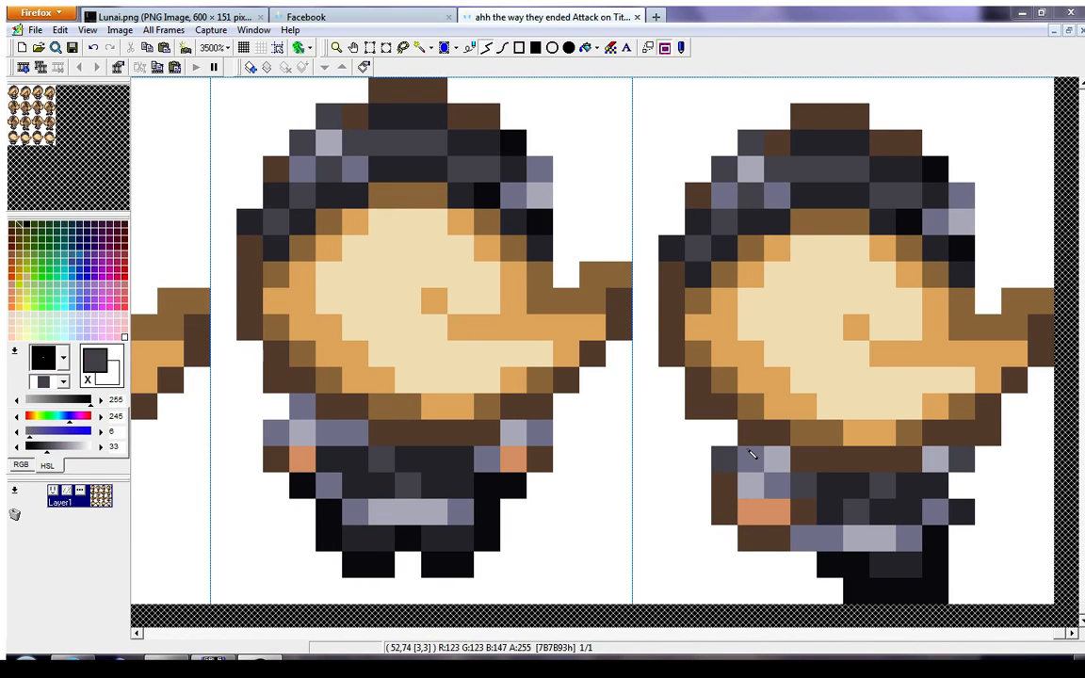
left_click(724, 433)
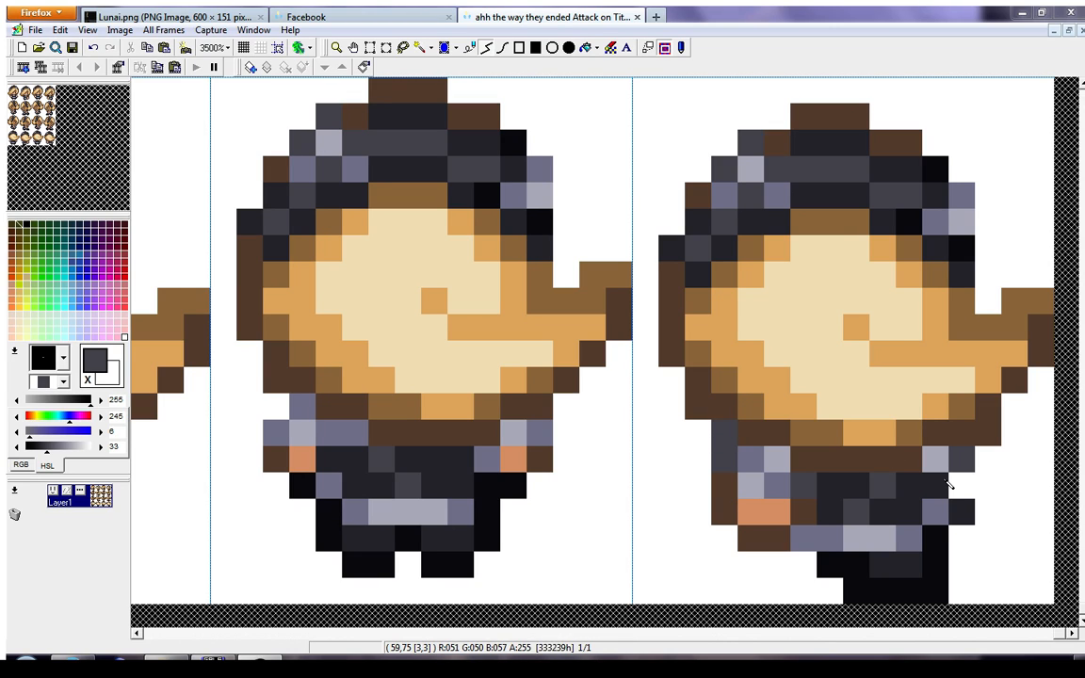
right_click(980, 438)
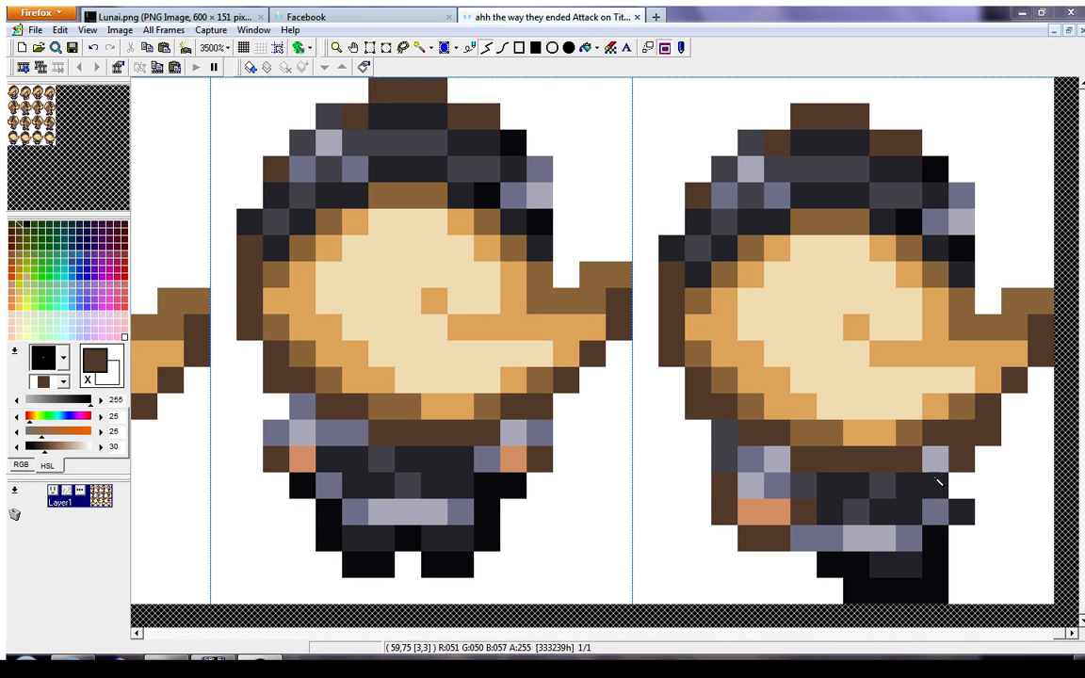
right_click(932, 457)
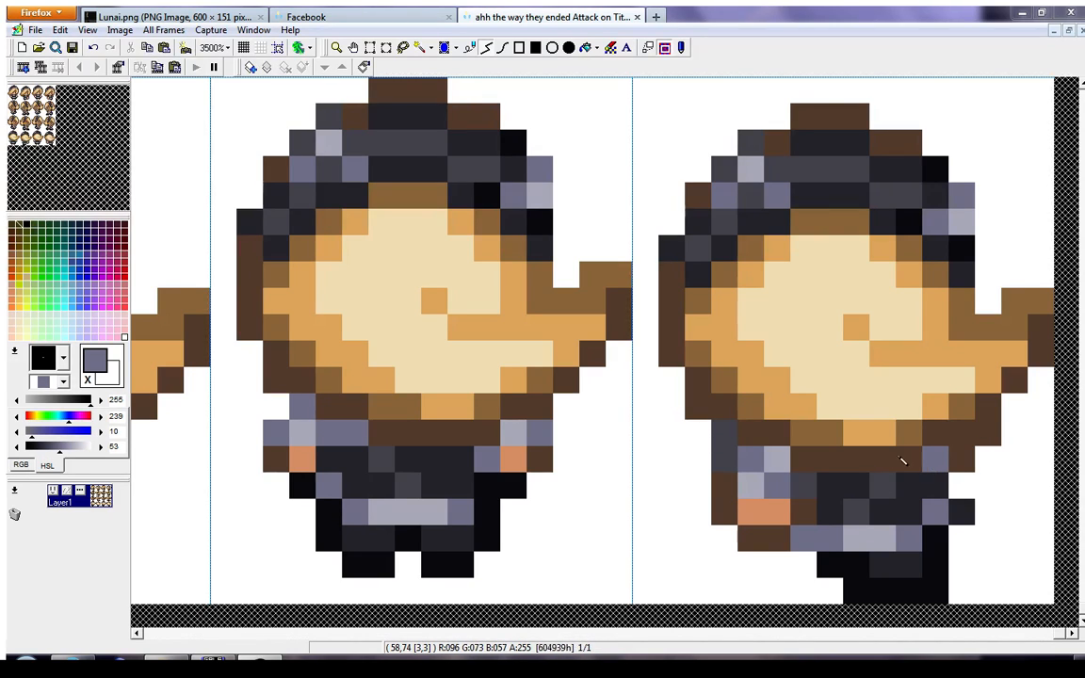
Resize the completed sprite sheet to double its size
left_click(337, 49)
right_click(424, 256)
right_click(433, 265)
right_click(454, 284)
right_click(480, 322)
right_click(509, 363)
right_click(517, 375)
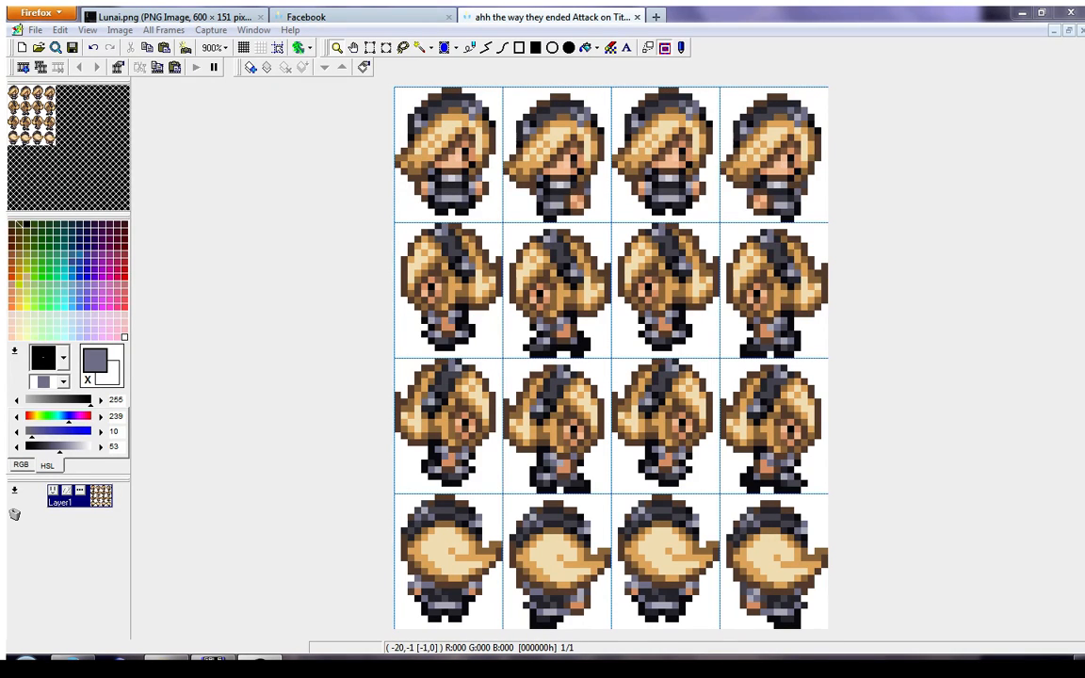
left_click(571, 423)
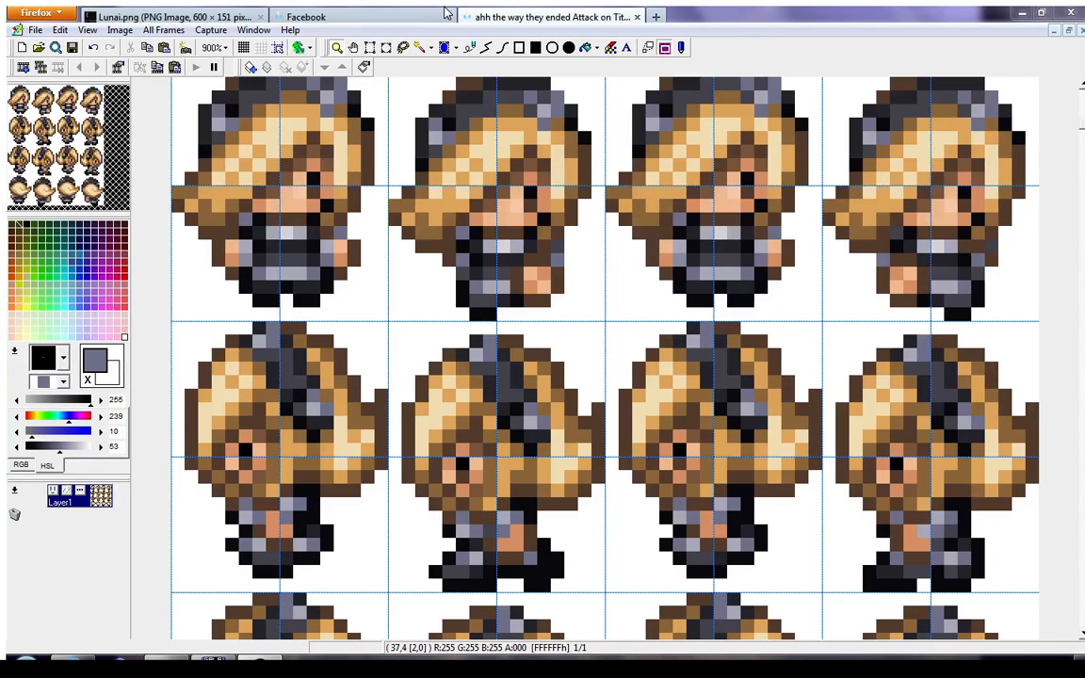
Turn on transparent selection, select the whole 128×160 sprite sheet so the sprites stand out from the background, and release the selection
left_click(444, 47)
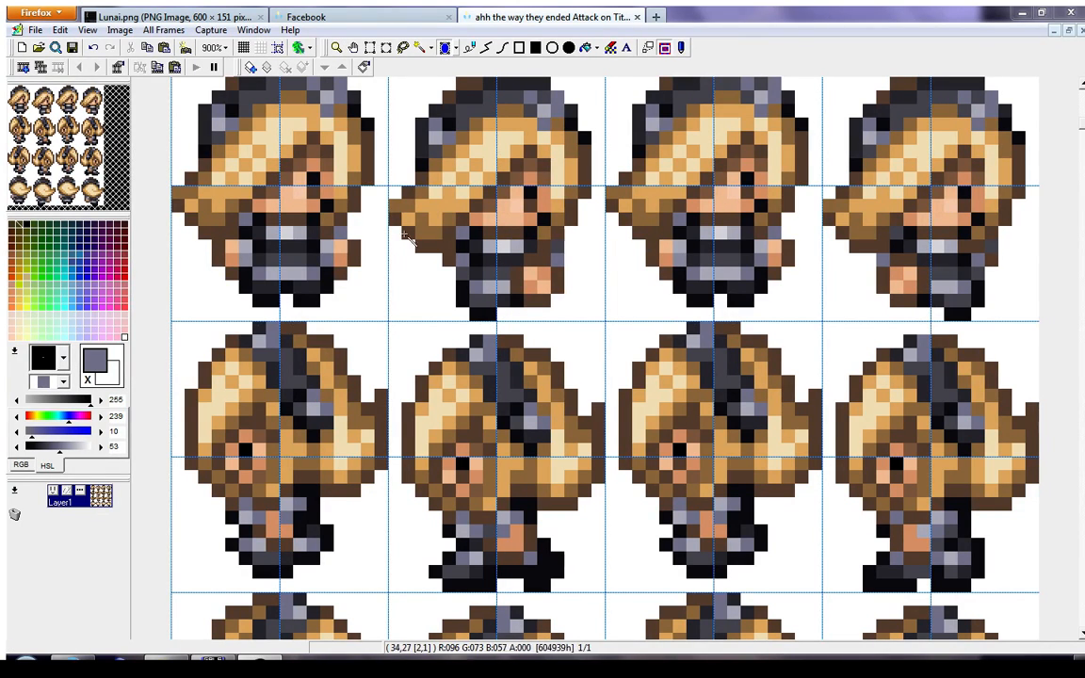
scroll(407, 238, "down", 3)
left_click(892, 468)
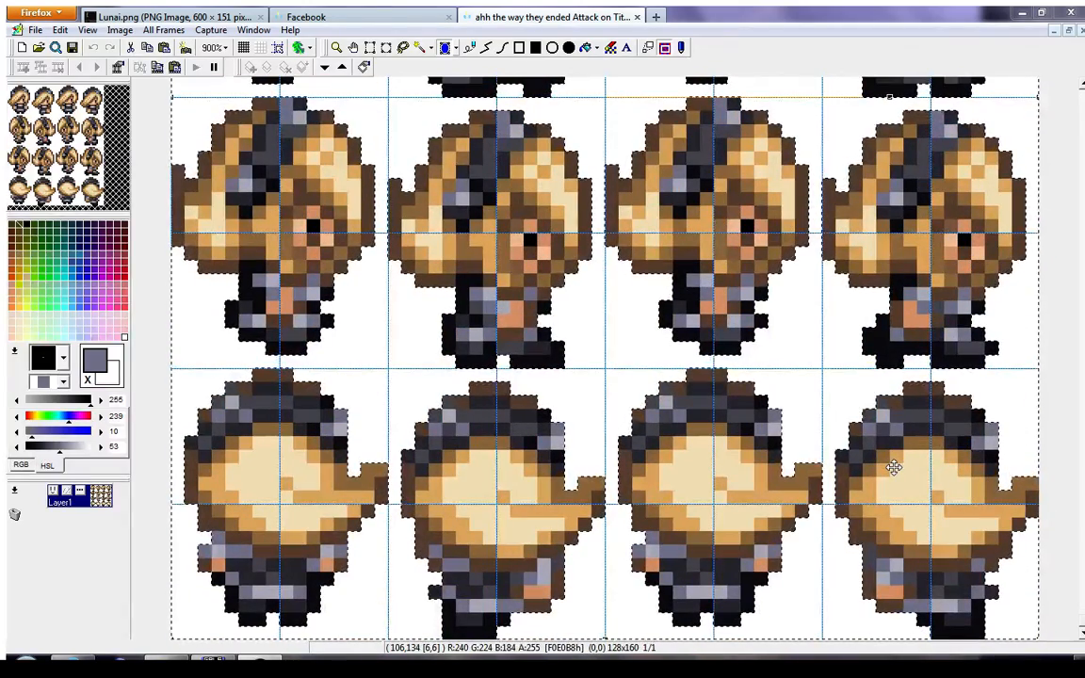
scroll(893, 467, "up", 5)
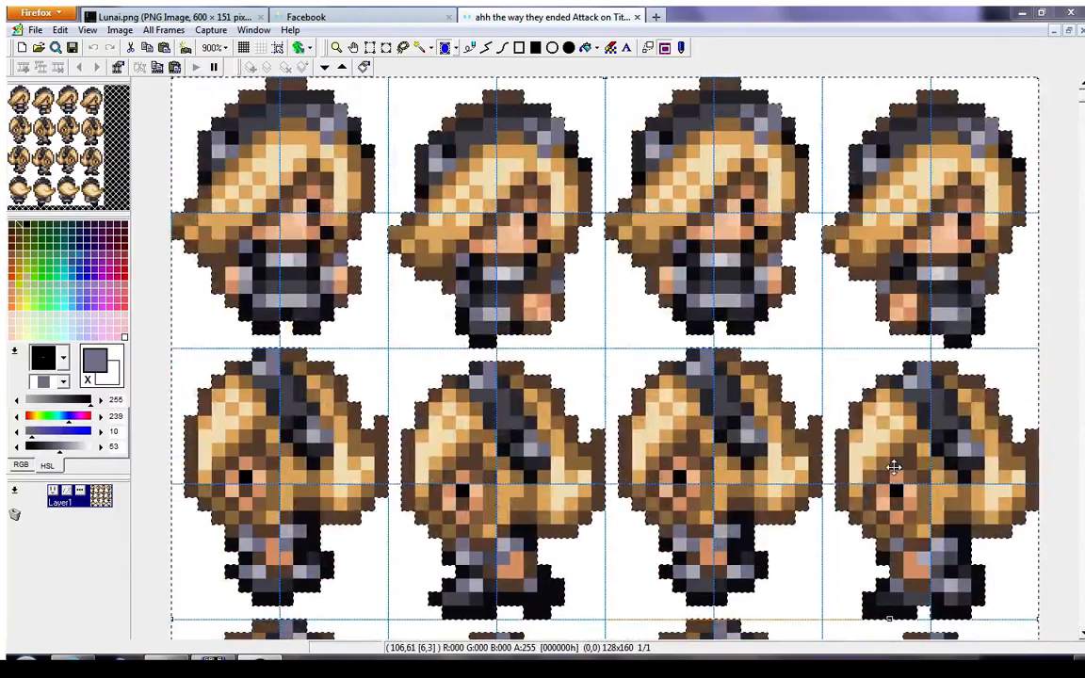
scroll(894, 467, "down", 5)
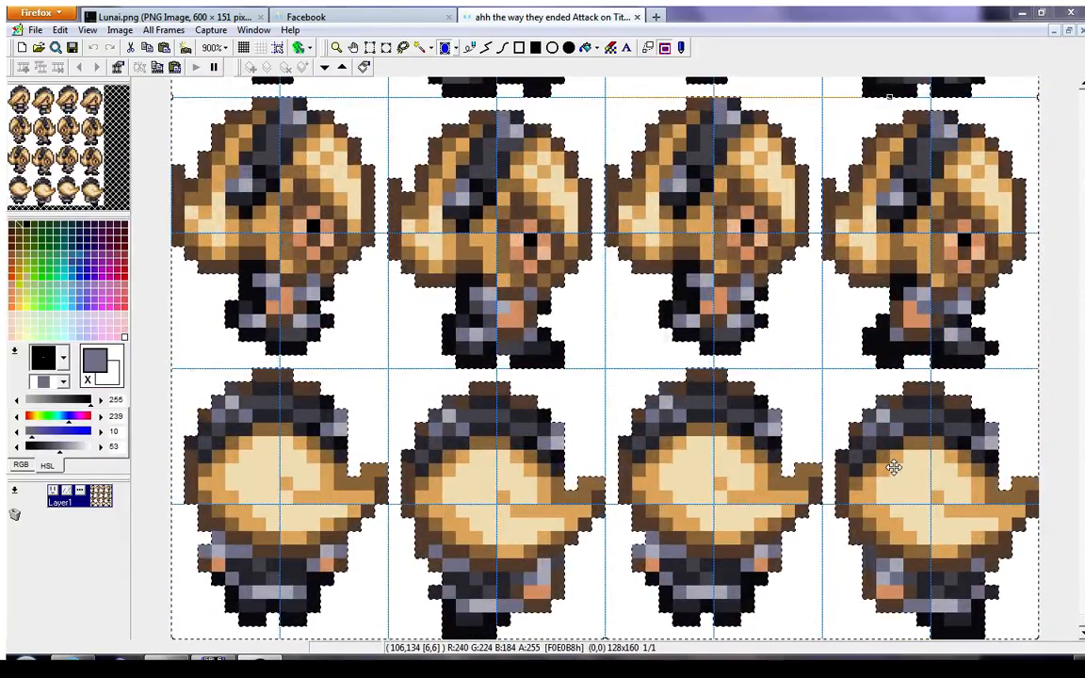
scroll(894, 467, "up", 3)
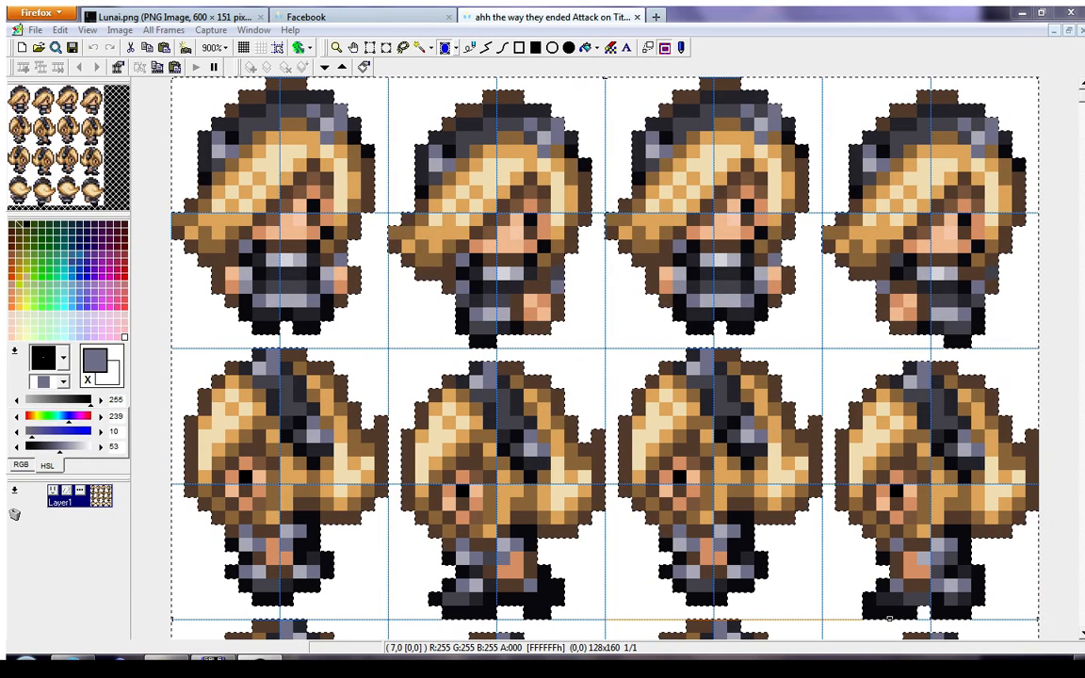
right_click(574, 402)
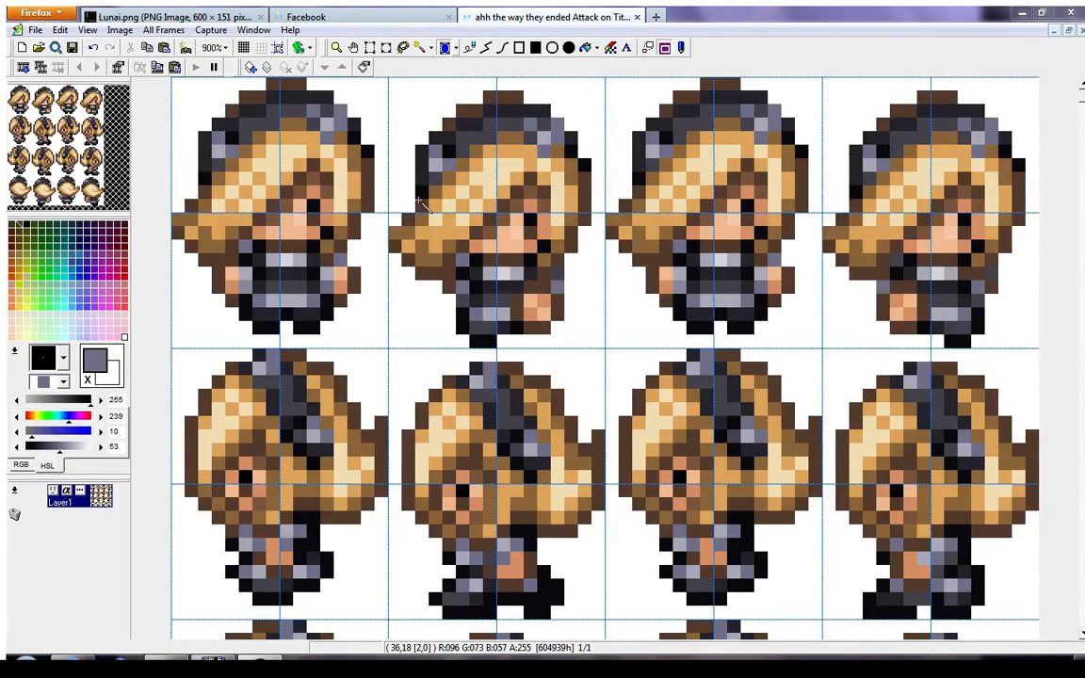
Start saving the finished sprite sheet to a file
left_click(35, 30)
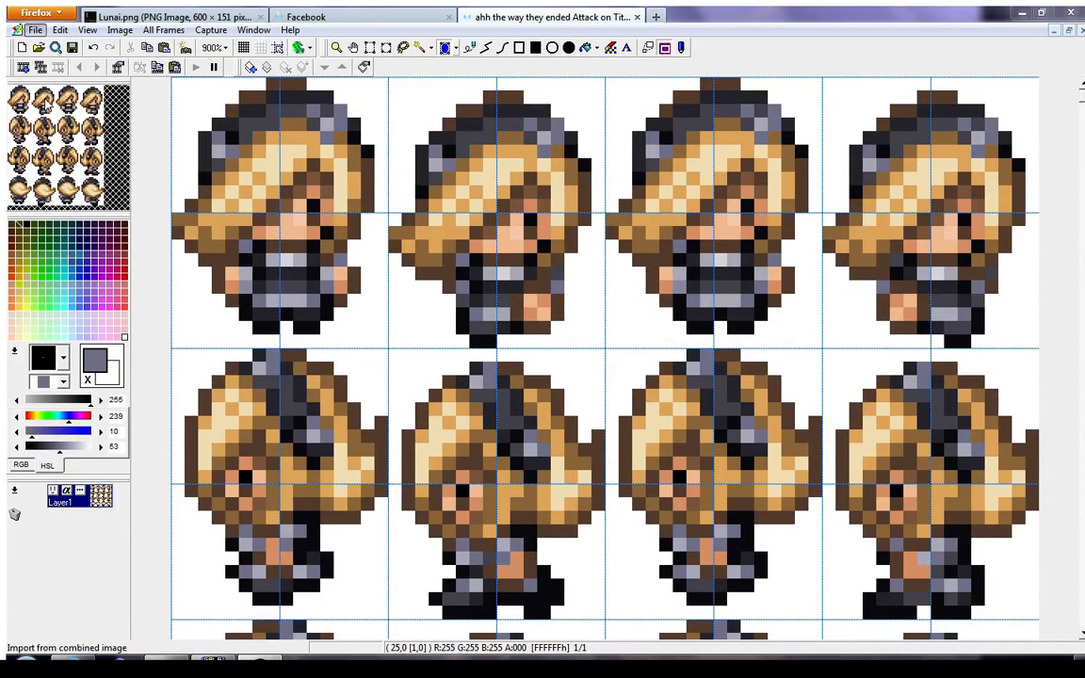
left_click(74, 150)
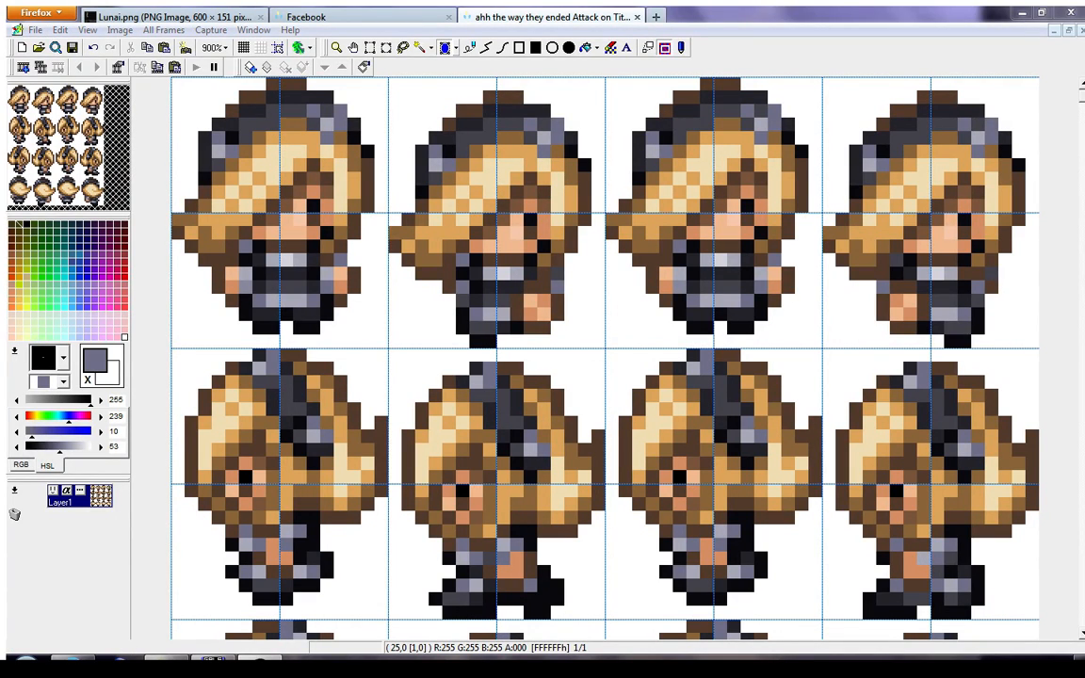